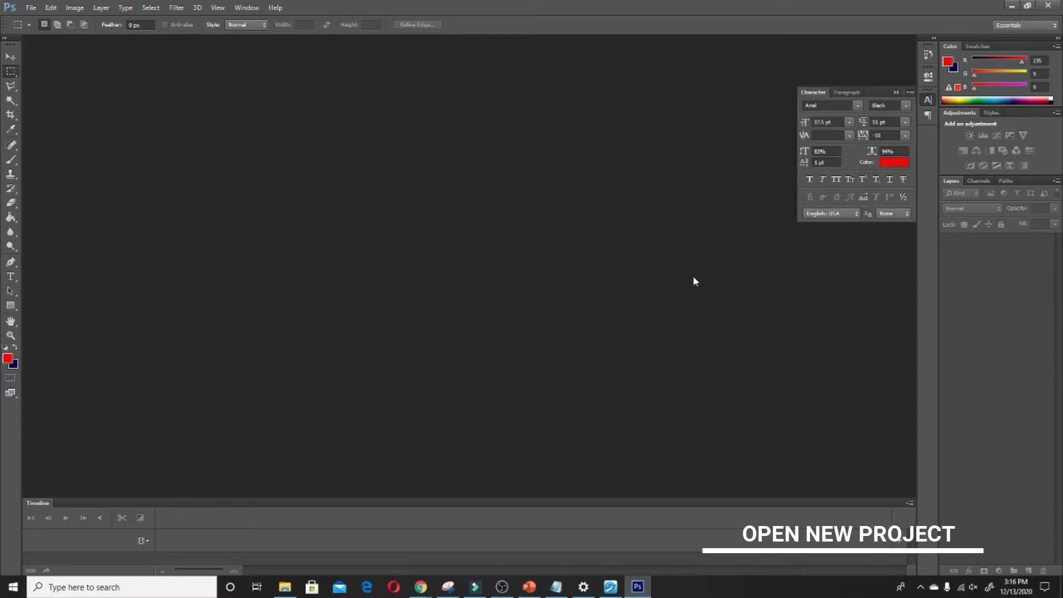
Create a new blank white document with the default settings
left_click(30, 7)
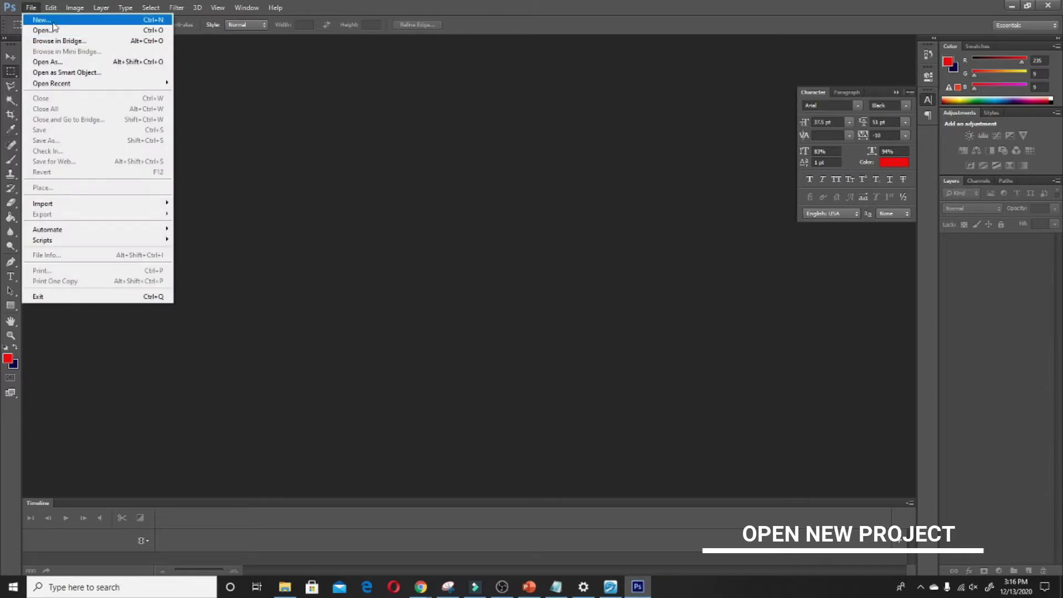
left_click(53, 21)
left_click(644, 150)
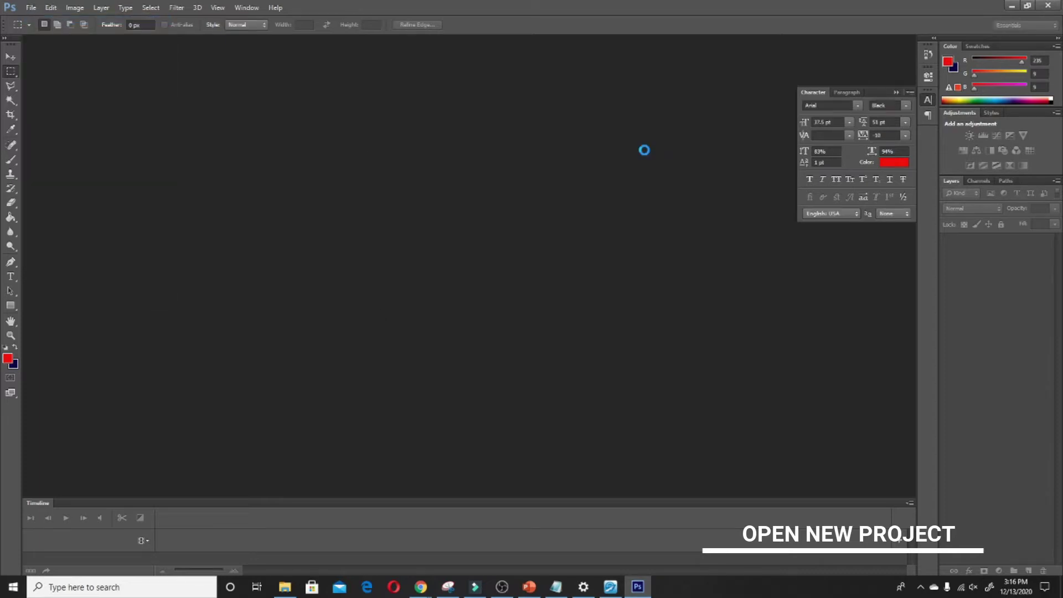
Open the brochure page 01page.jpg and zoom in on the diamond S logo
left_click(31, 7)
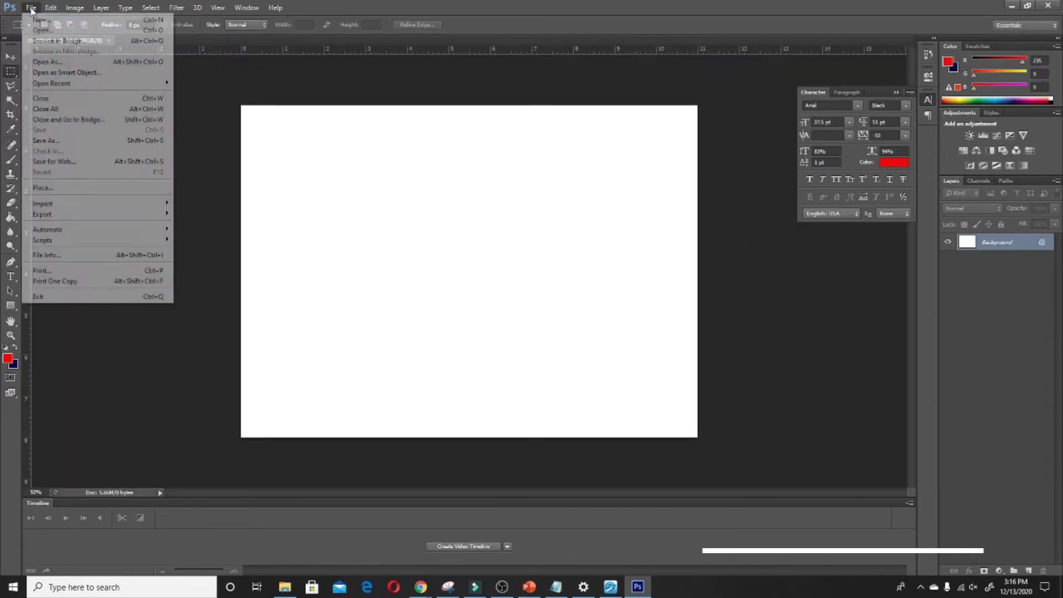
left_click(44, 30)
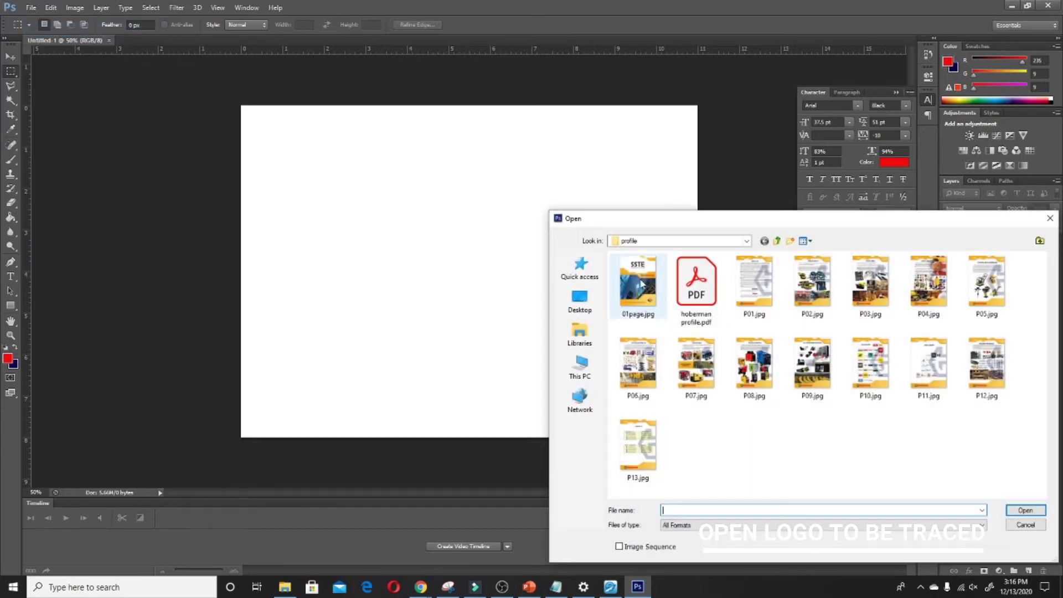
double_click(636, 292)
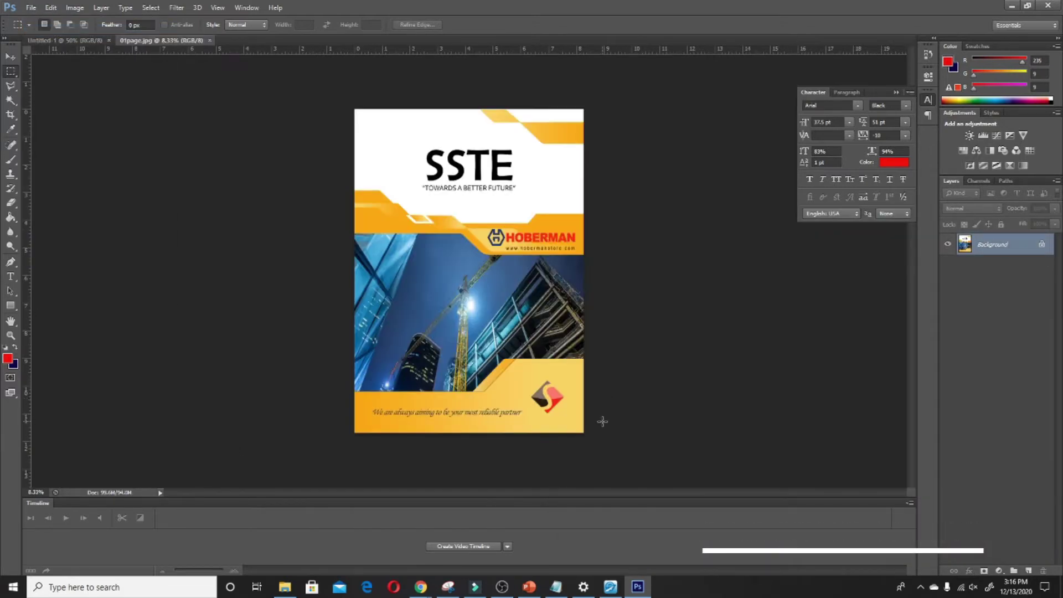
scroll(573, 424, "up", 2)
scroll(570, 409, "up", 2)
scroll(565, 373, "up", 1)
scroll(514, 380, "up", 4)
scroll(534, 365, "up", 4)
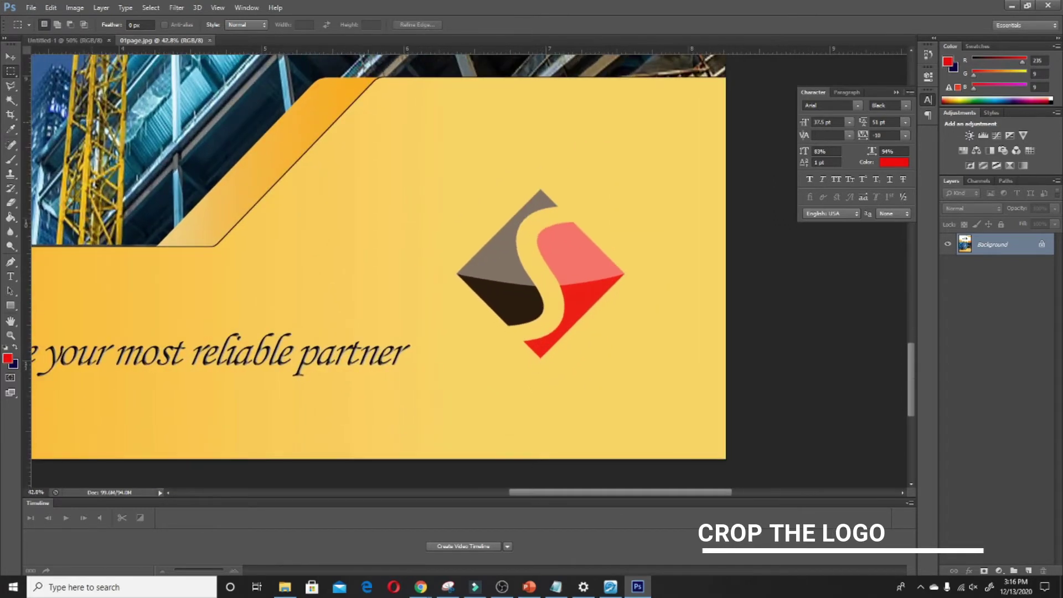
Crop the brochure page to a square around the diamond logo and deselect
left_click_drag(430, 156, 655, 390)
left_click(86, 10)
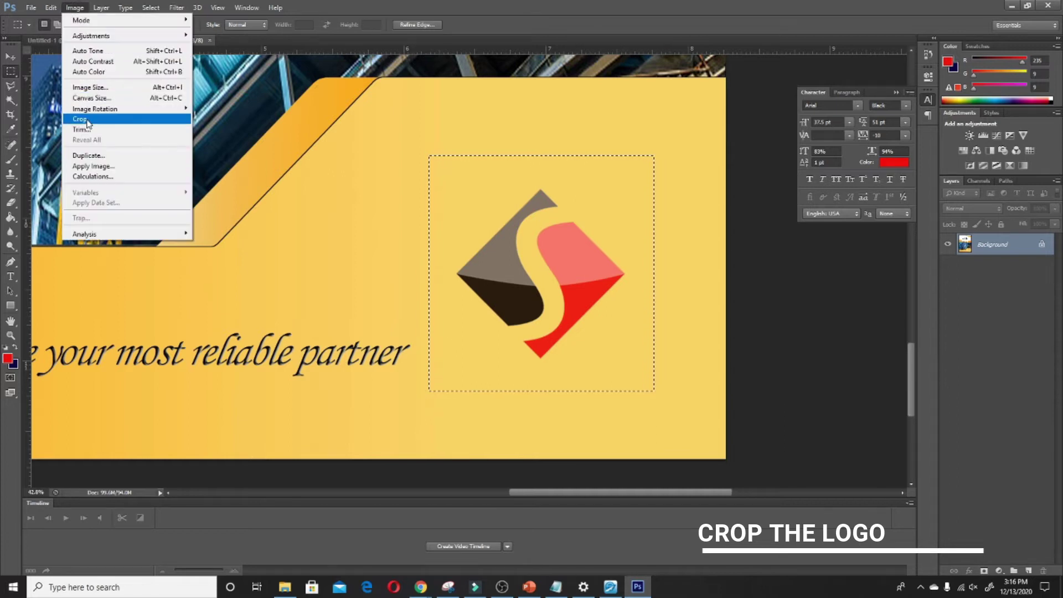
left_click(89, 119)
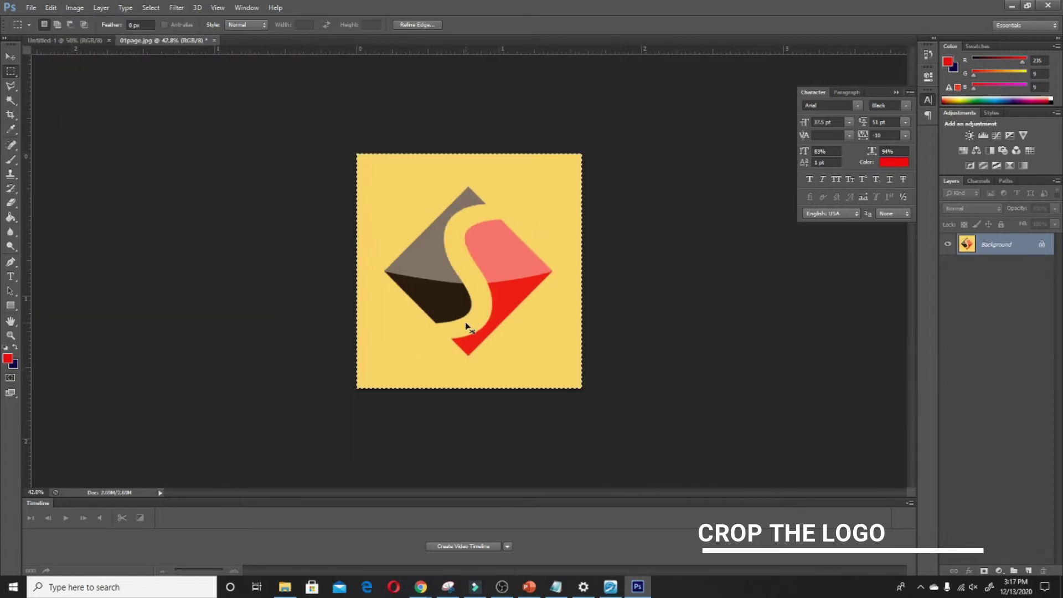
key("ctrl+d")
Move the logo onto Untitled-1 as a centred layer, closing 01page.jpg without saving
left_click_drag(194, 42, 201, 115)
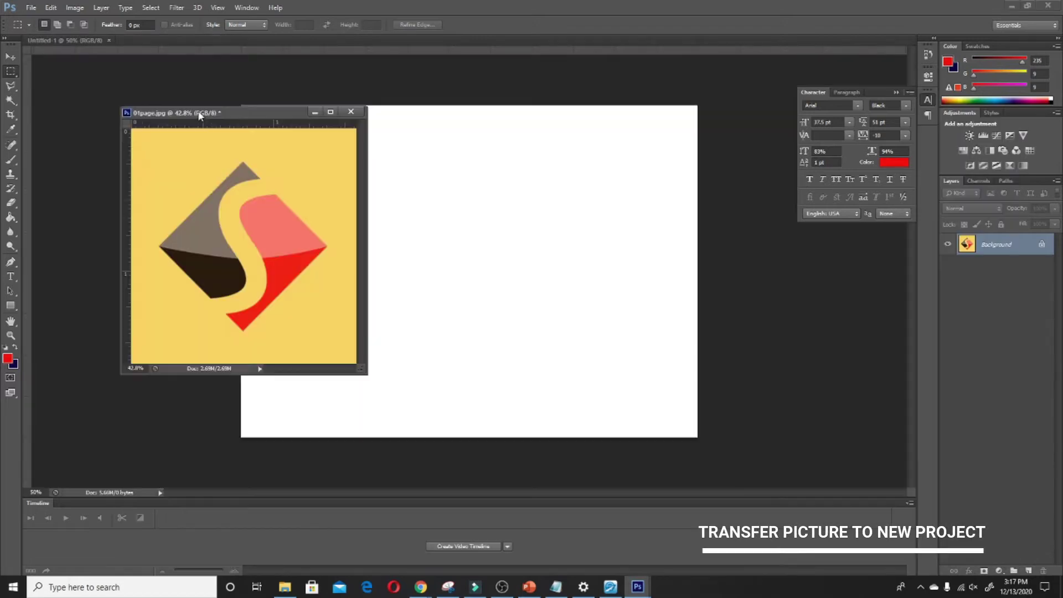
left_click(10, 57)
mouse_move(216, 188)
left_mouse_down()
mouse_move(543, 240)
mouse_move(445, 197)
left_mouse_up()
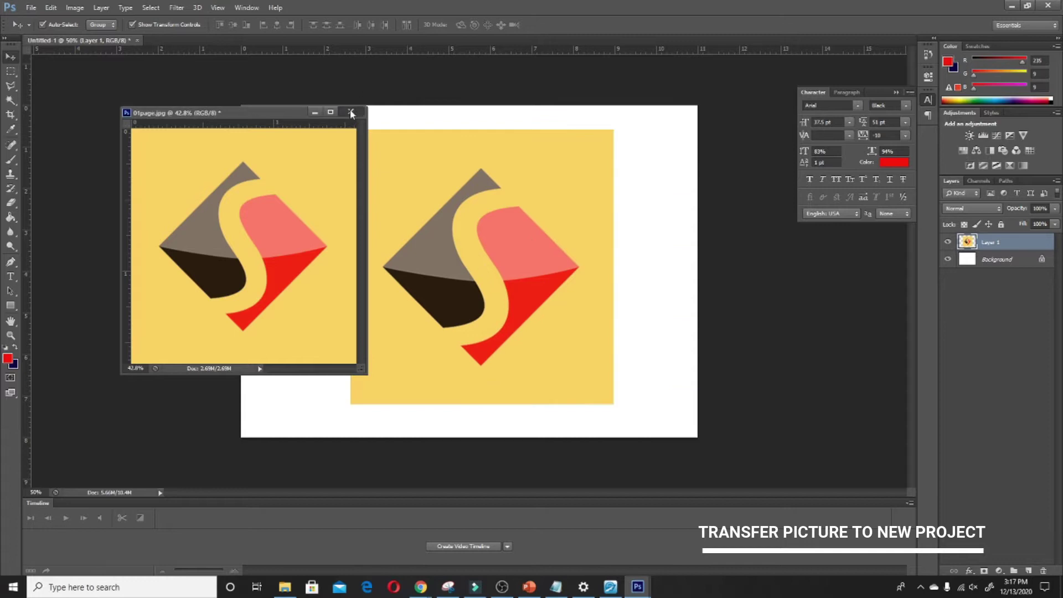
left_click(351, 111)
left_click(533, 221)
left_click_drag(506, 256, 498, 254)
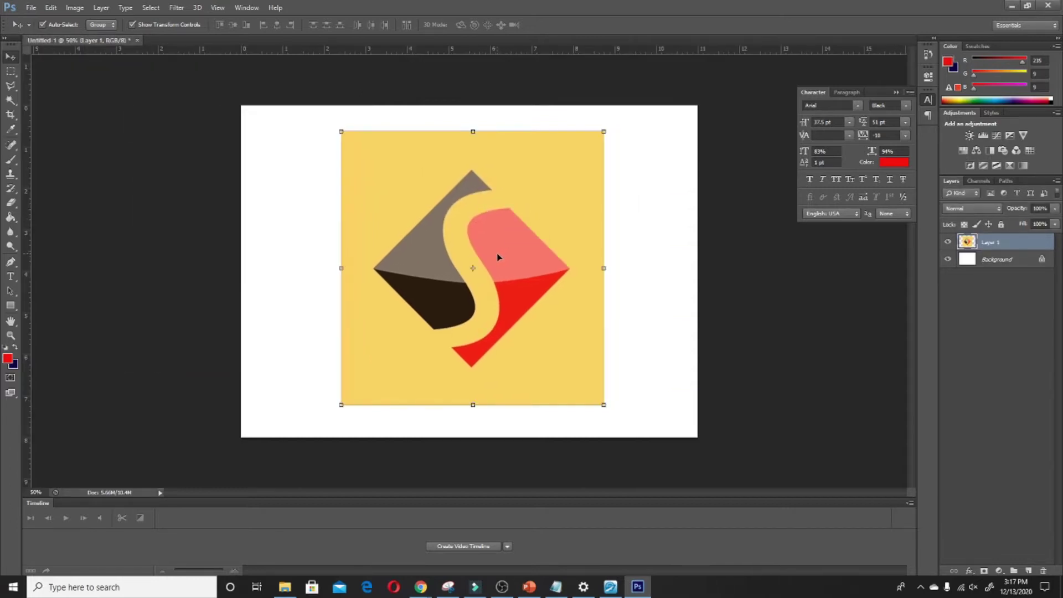
scroll(511, 298, "up", 2)
key("alt")
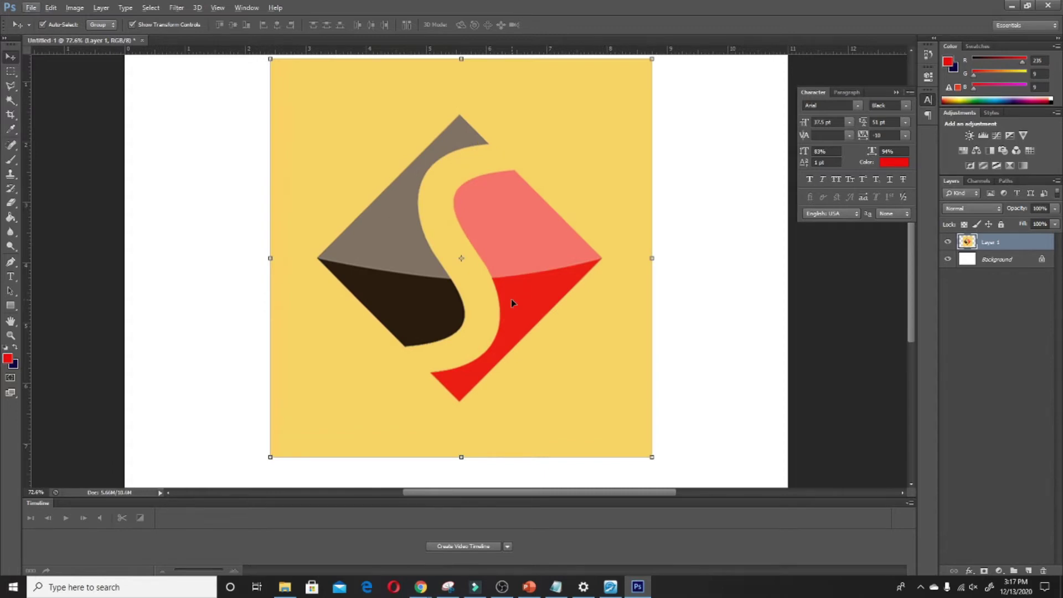
Add horizontal guides at the logo's top point and the brown shape's right tip
left_click(702, 214)
left_click_drag(447, 55, 474, 108)
scroll(474, 113, "up", 8)
scroll(475, 105, "down", 1)
left_click_drag(492, 51, 547, 226)
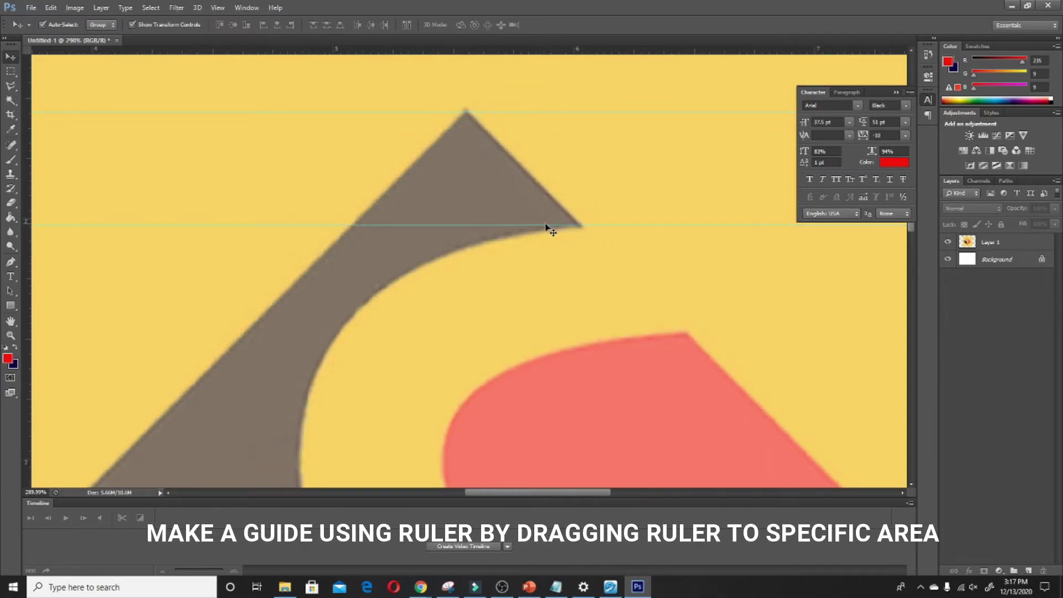
scroll(547, 227, "down", 3)
left_click_drag(603, 51, 691, 245)
scroll(562, 58, "down", 2)
scroll(410, 178, "down", 2)
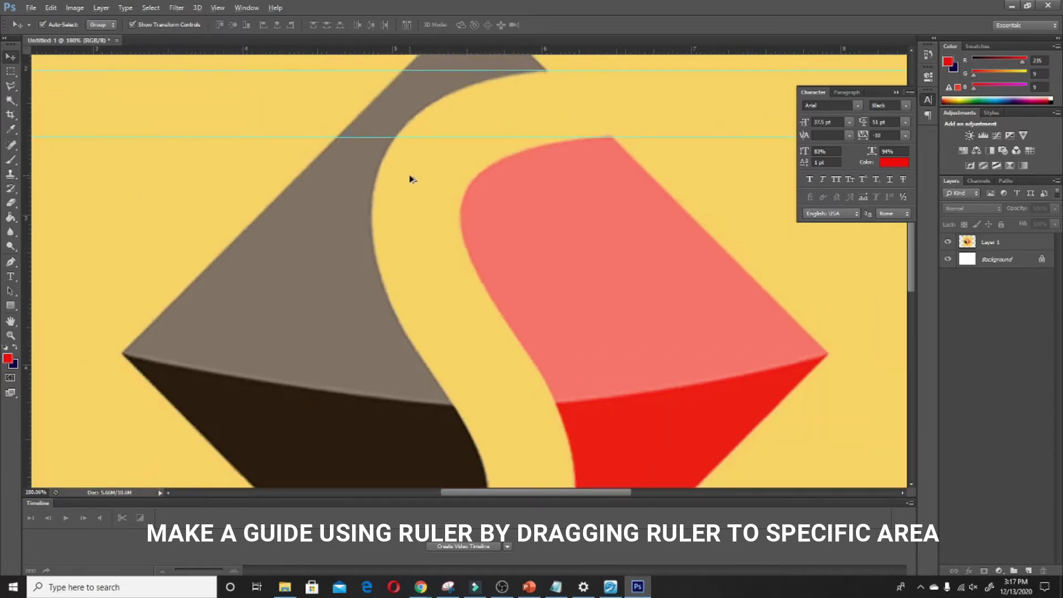
scroll(696, 320, "down", 2)
scroll(695, 320, "up", 4)
key("alt")
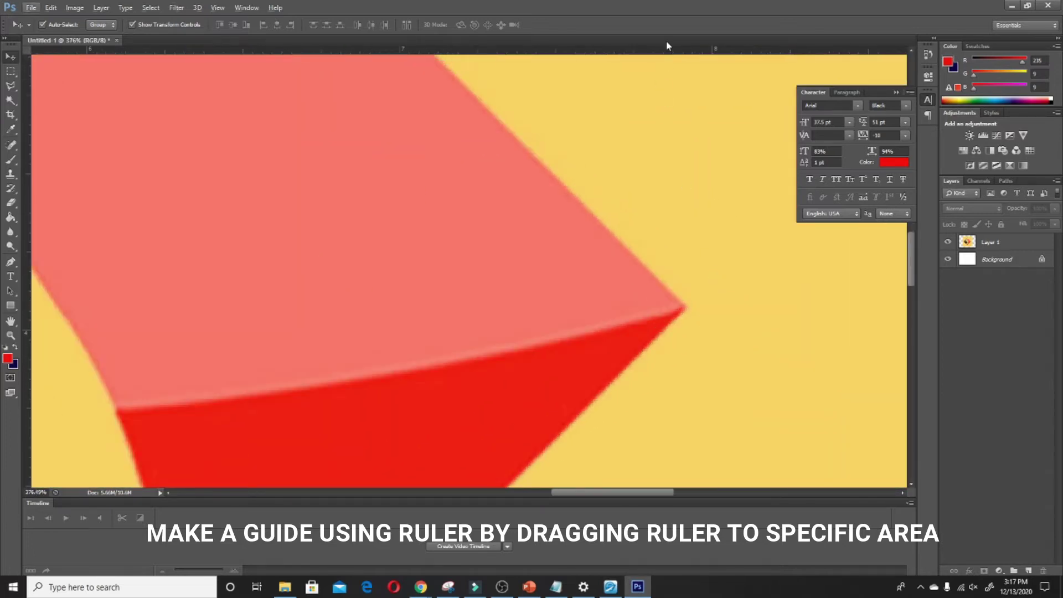
Add horizontal guides at the diamond's right corner and where the dark lower half begins
left_click_drag(645, 51, 686, 309)
scroll(686, 308, "up", 3)
scroll(726, 323, "up", 2)
left_click_drag(619, 301, 633, 292)
scroll(781, 299, "down", 3)
scroll(780, 299, "down", 4)
scroll(780, 299, "down", 3)
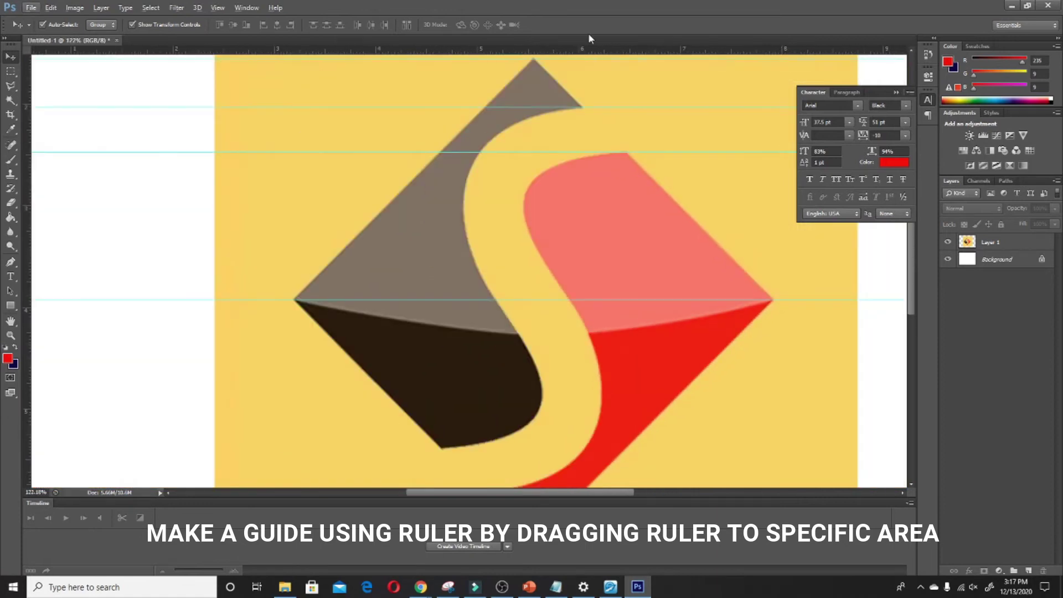
left_click_drag(564, 58, 562, 335)
scroll(574, 356, "up", 3)
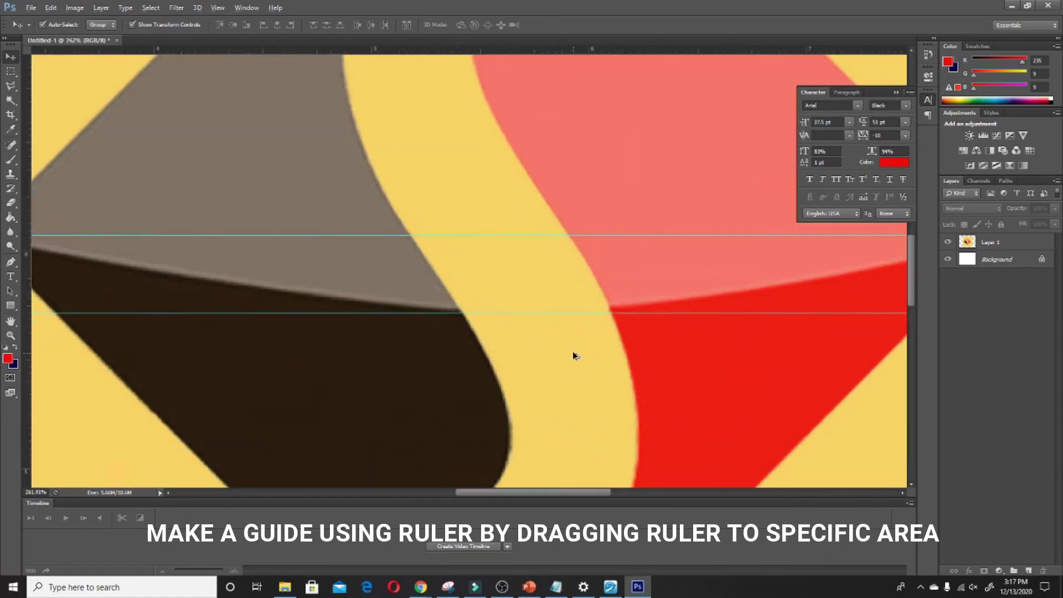
scroll(510, 295, "up", 2)
left_click_drag(511, 295, 516, 283)
scroll(512, 271, "down", 2)
scroll(524, 262, "down", 3)
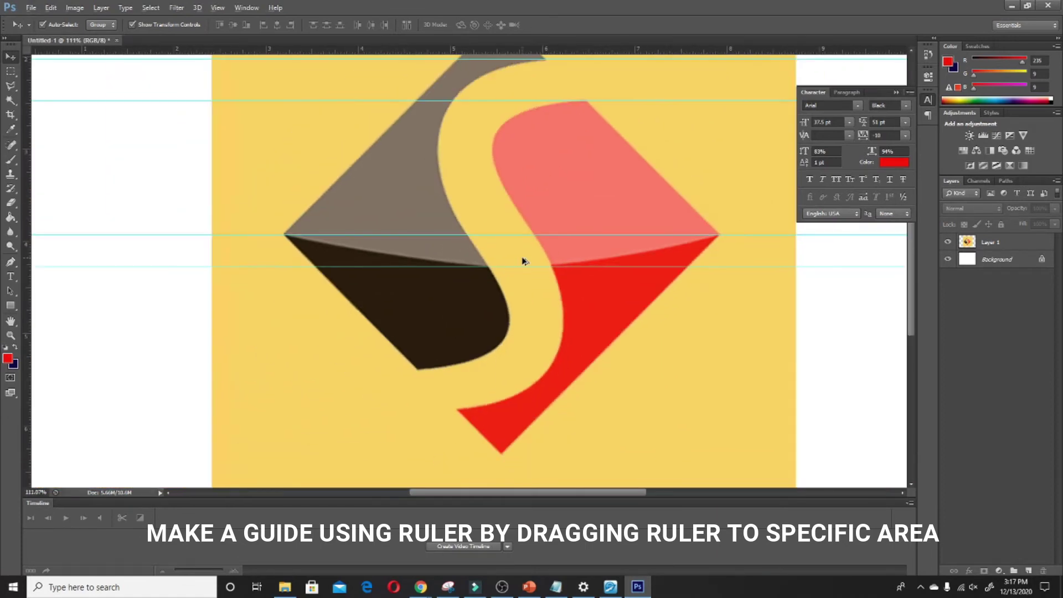
key("alt")
Add lower guides at the red shape's bottom point, plus a vertical guide at the brown left tip
left_click_drag(502, 53, 505, 370)
scroll(470, 404, "up", 5)
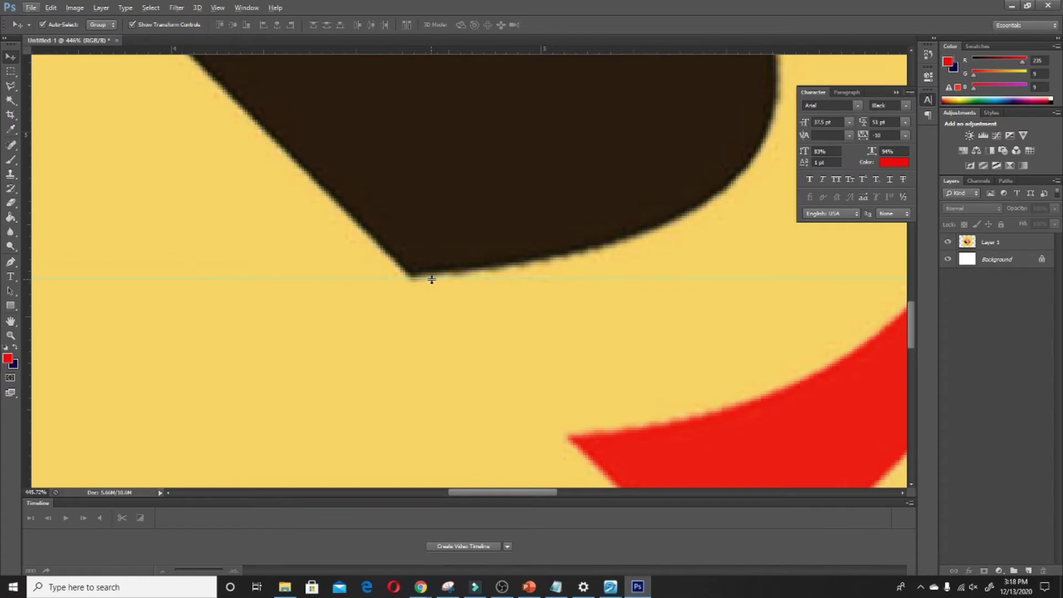
scroll(432, 279, "down", 3)
left_click_drag(609, 50, 642, 349)
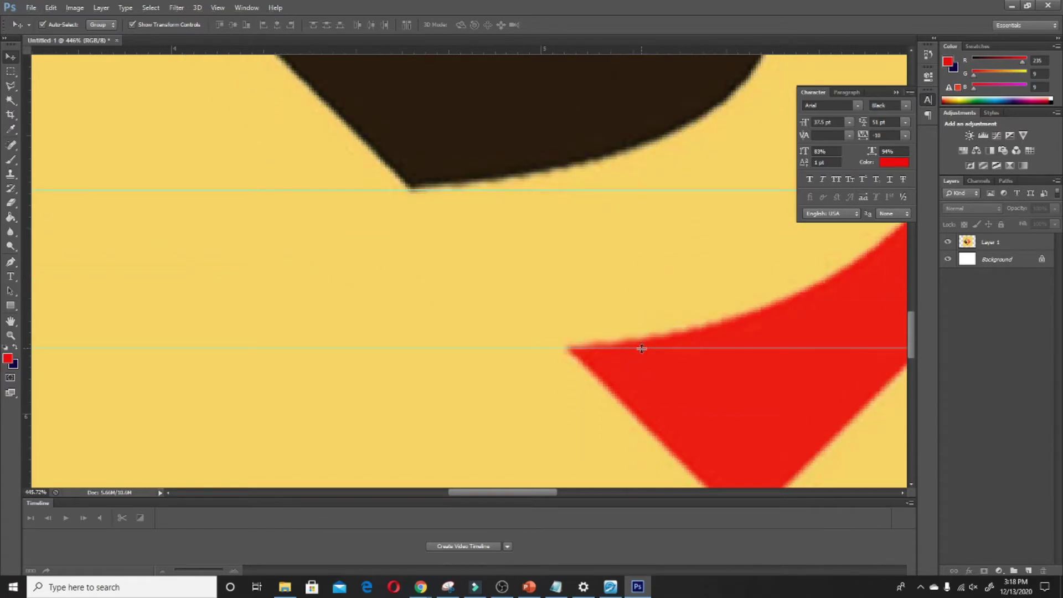
scroll(387, 306, "down", 2)
scroll(726, 297, "down", 2)
scroll(726, 296, "right", 5)
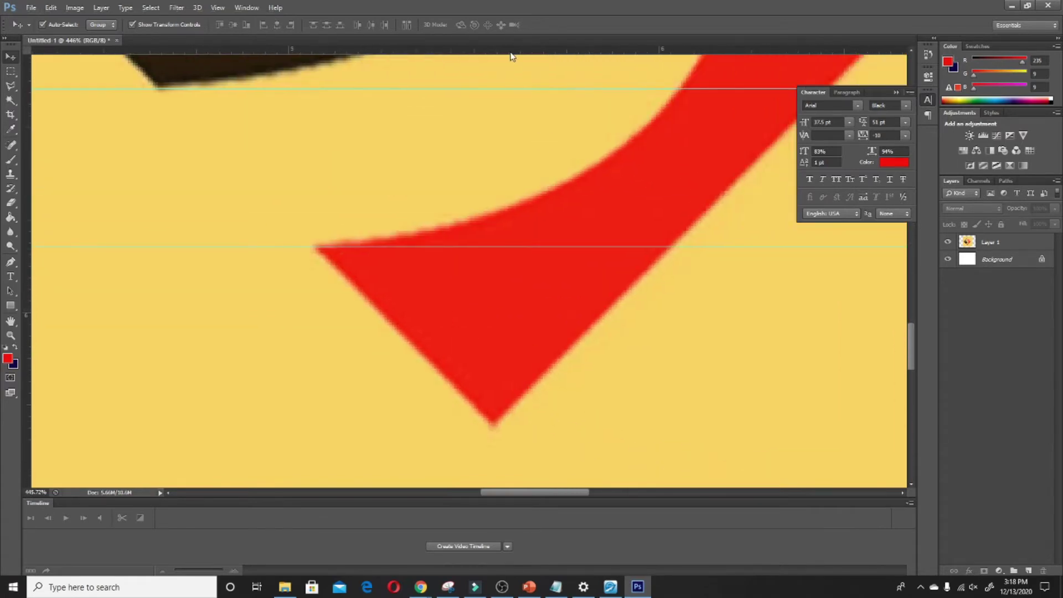
left_click_drag(511, 51, 510, 428)
scroll(510, 428, "down", 2)
scroll(648, 387, "down", 4)
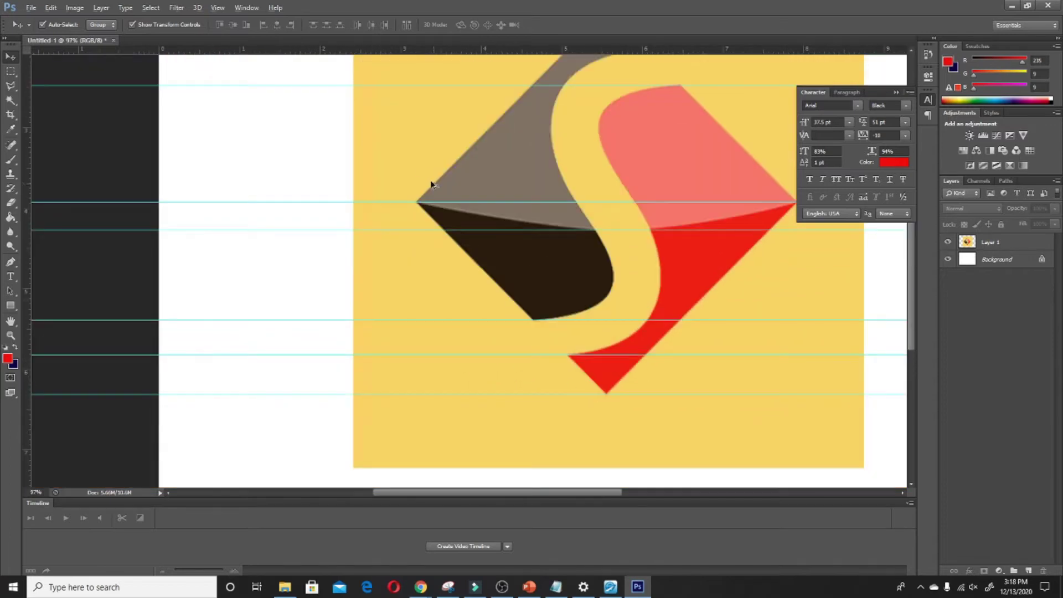
scroll(429, 183, "up", 3)
mouse_move(24, 247)
left_mouse_down()
mouse_move(452, 244)
mouse_move(446, 230)
left_mouse_up()
scroll(432, 210, "up", 5)
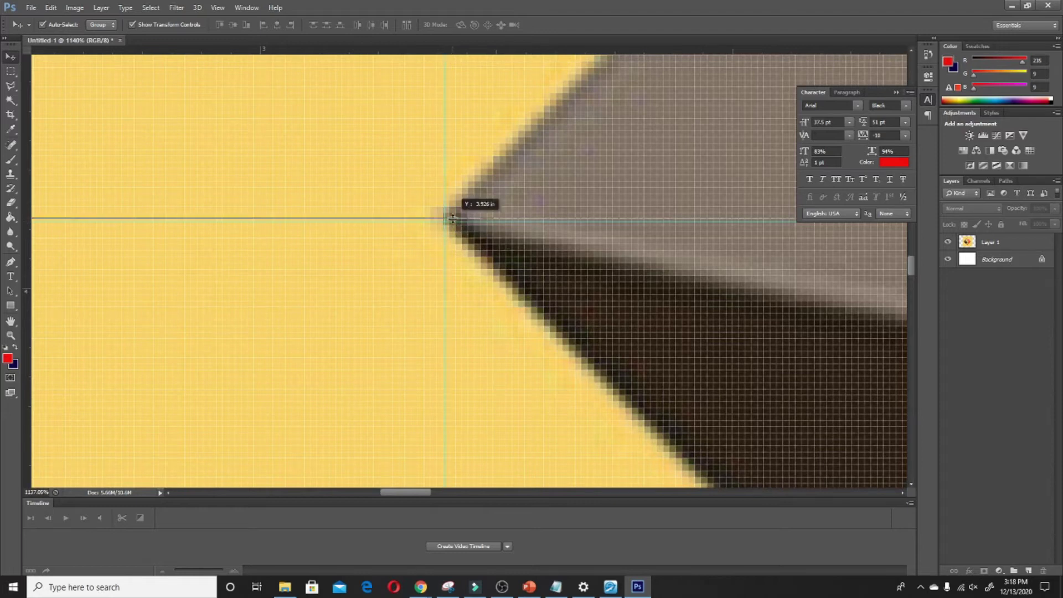
Fine-tune the left-tip guide and add guides at the dark bottom point and red left corner
left_click_drag(452, 227, 450, 221)
scroll(263, 212, "down", 1)
scroll(237, 208, "down", 3)
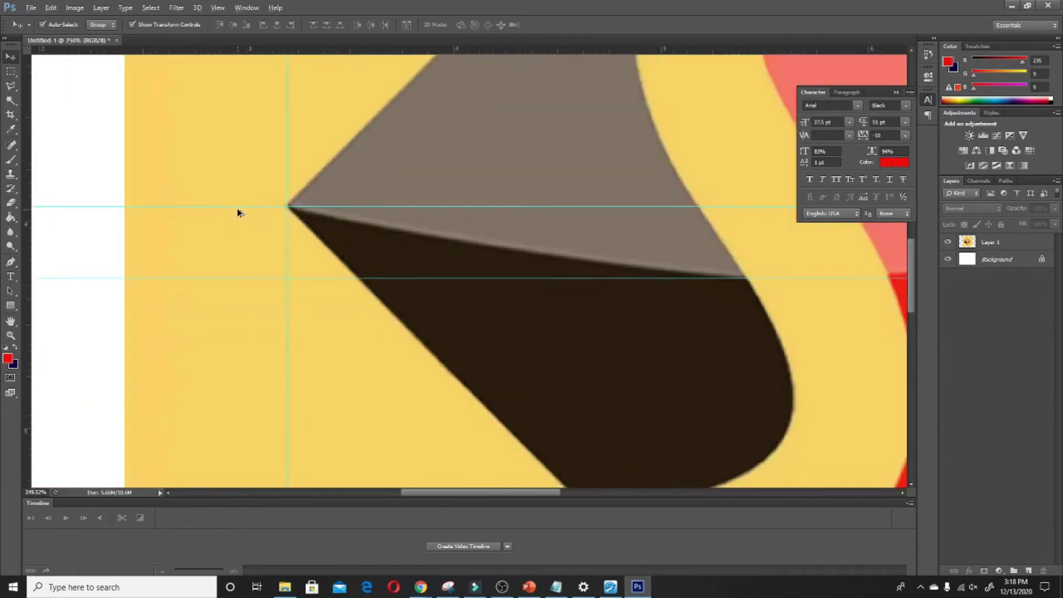
scroll(237, 208, "down", 3)
mouse_move(25, 267)
left_mouse_down()
mouse_move(404, 327)
mouse_move(401, 290)
left_mouse_up()
scroll(419, 327, "up", 2)
scroll(419, 317, "up", 2)
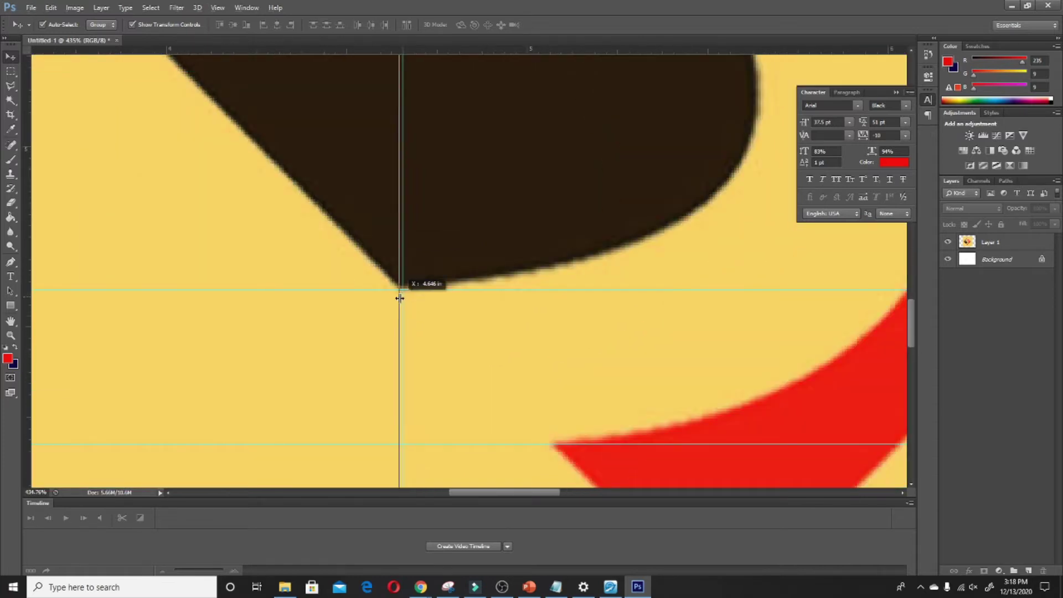
left_click_drag(26, 355, 551, 423)
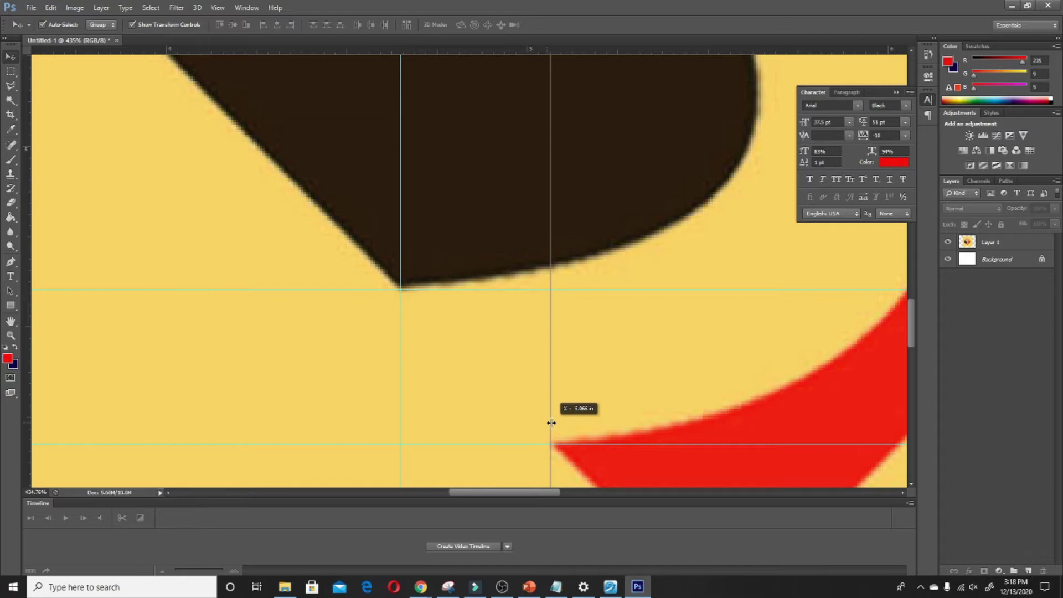
scroll(225, 334, "down", 2)
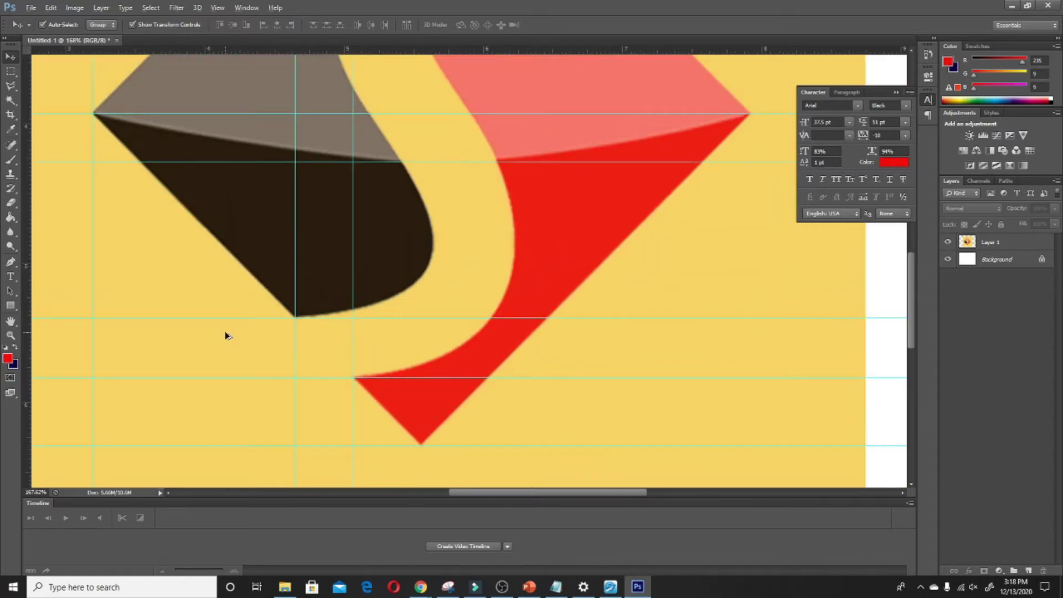
scroll(226, 335, "down", 2)
scroll(448, 321, "down", 1)
Add guides lined up with the grey shape's tip
left_click_drag(25, 308, 427, 69)
scroll(439, 214, "up", 1)
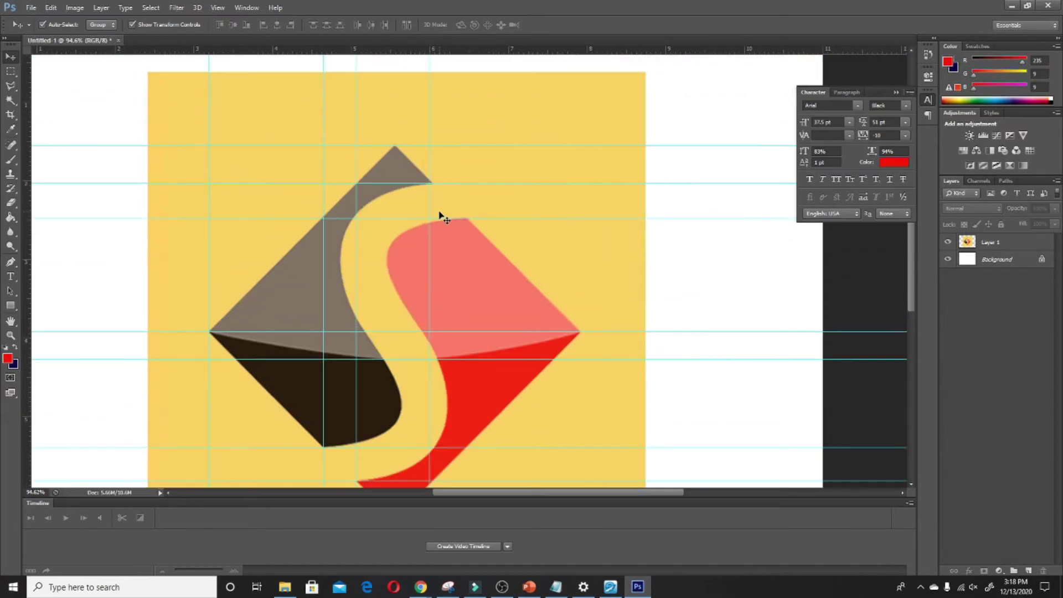
scroll(437, 188, "up", 4)
scroll(437, 189, "up", 1)
mouse_move(397, 189)
left_mouse_down()
mouse_move(414, 189)
mouse_move(434, 165)
left_mouse_up()
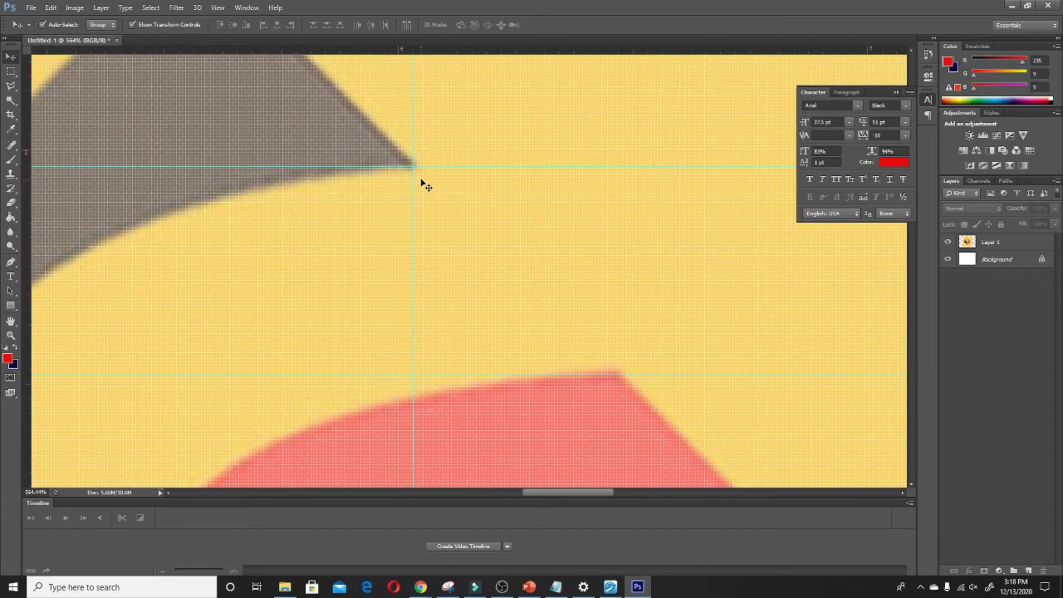
scroll(419, 166, "down", 3)
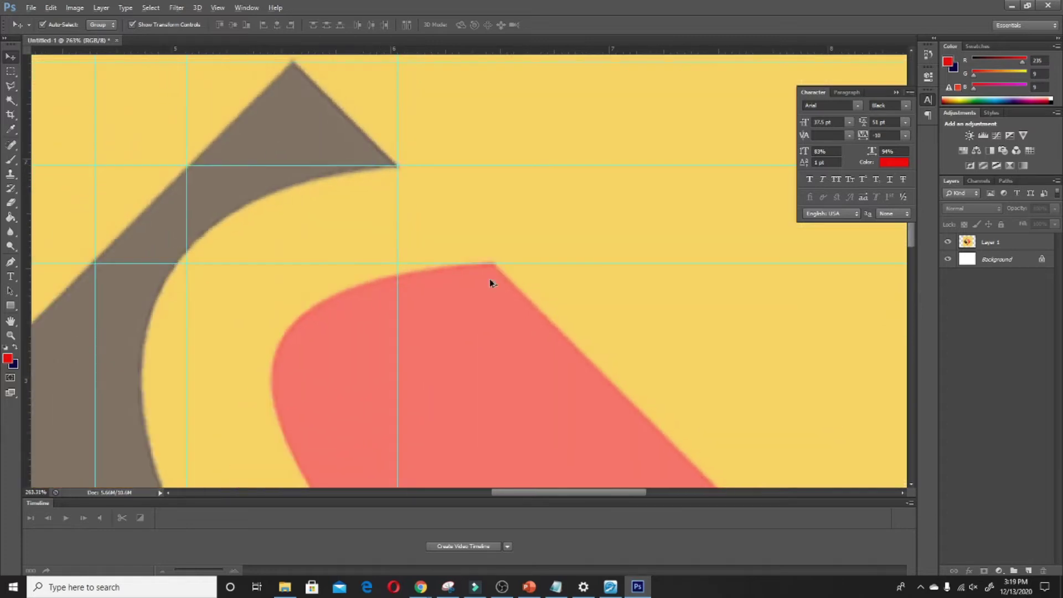
left_click_drag(28, 269, 492, 277)
scroll(493, 274, "up", 4)
scroll(499, 261, "up", 3)
Add guides at the pink shape's top corner and the diamond's right corner
left_click_drag(495, 222, 502, 250)
scroll(427, 233, "down", 2)
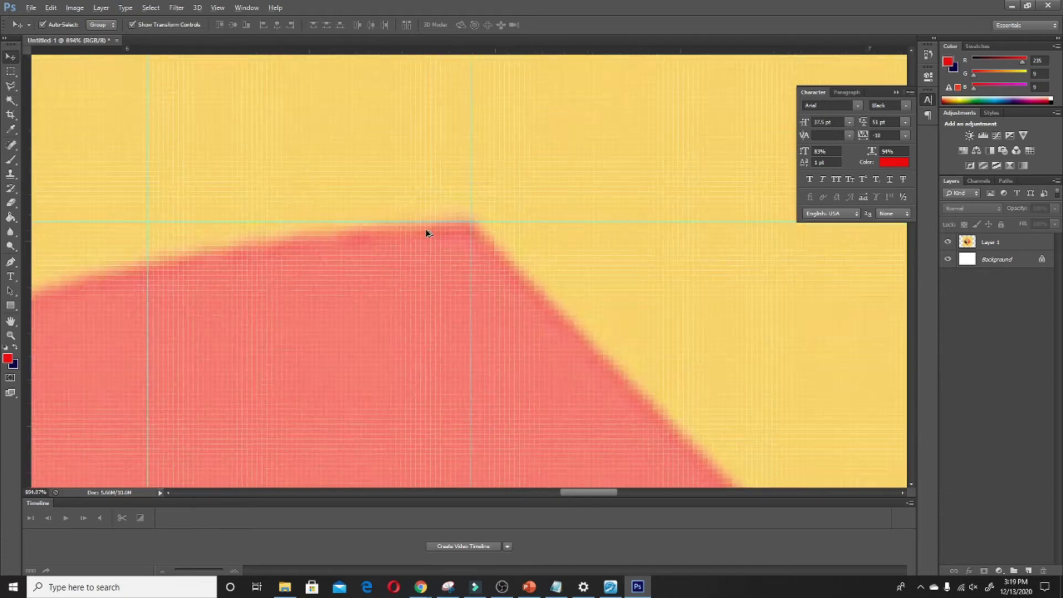
scroll(424, 230, "down", 3)
scroll(423, 229, "down", 2)
mouse_move(31, 336)
left_mouse_down()
mouse_move(554, 327)
mouse_move(542, 331)
left_mouse_up()
scroll(554, 327, "up", 6)
scroll(625, 302, "down", 1)
scroll(624, 302, "down", 4)
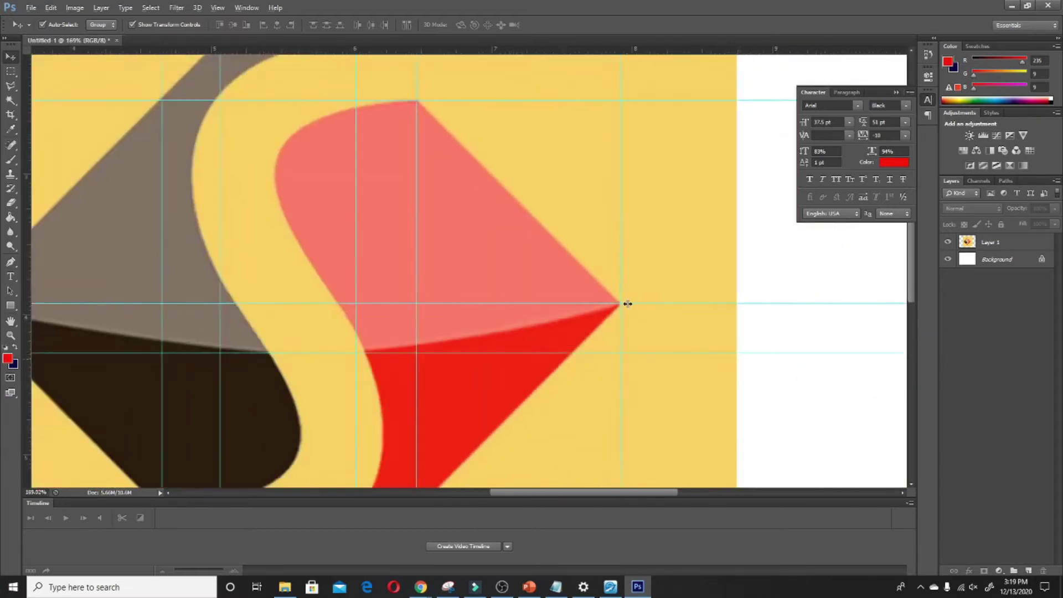
scroll(624, 303, "down", 2)
left_click_drag(27, 261, 481, 296)
scroll(492, 471, "up", 3)
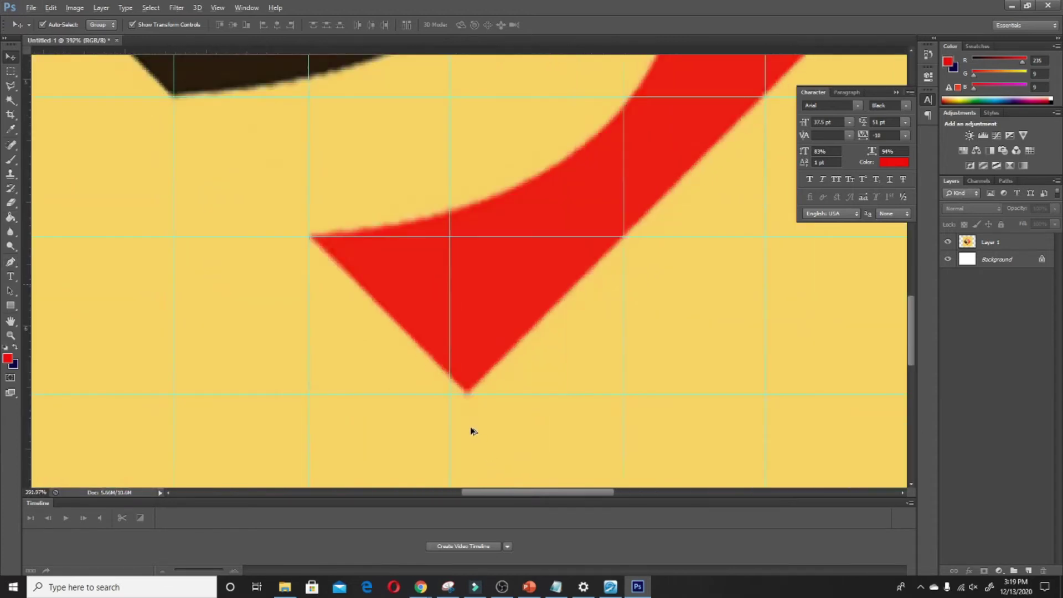
scroll(472, 431, "up", 2)
Place guides at the red bottom tip and the diamond's top tip, then frame the whole logo
left_click_drag(436, 374, 469, 374)
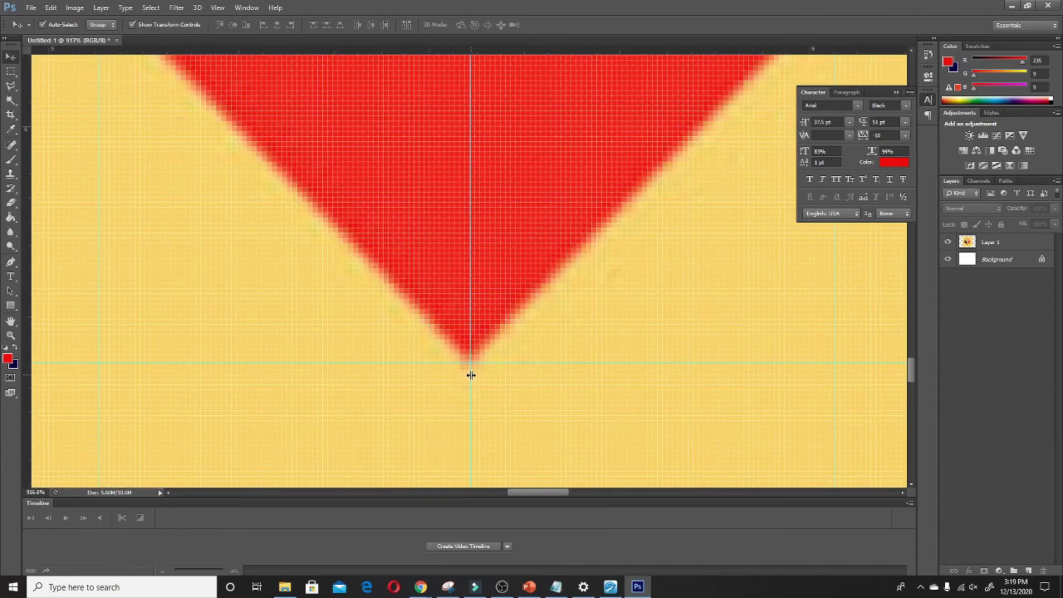
scroll(468, 373, "down", 2)
scroll(432, 354, "down", 3)
scroll(468, 65, "up", 4)
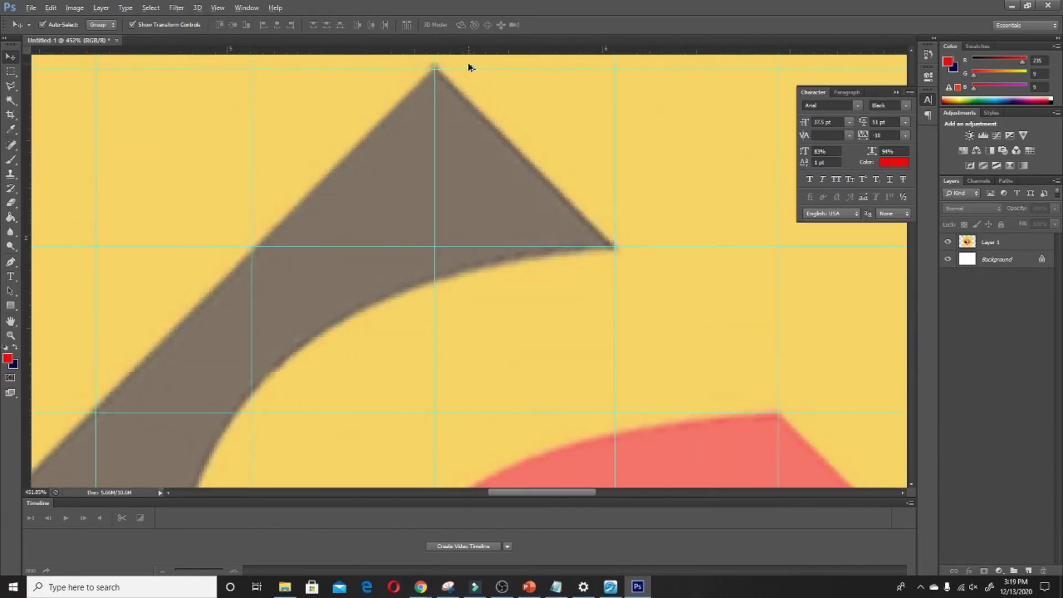
scroll(467, 64, "up", 2)
scroll(468, 65, "up", 3)
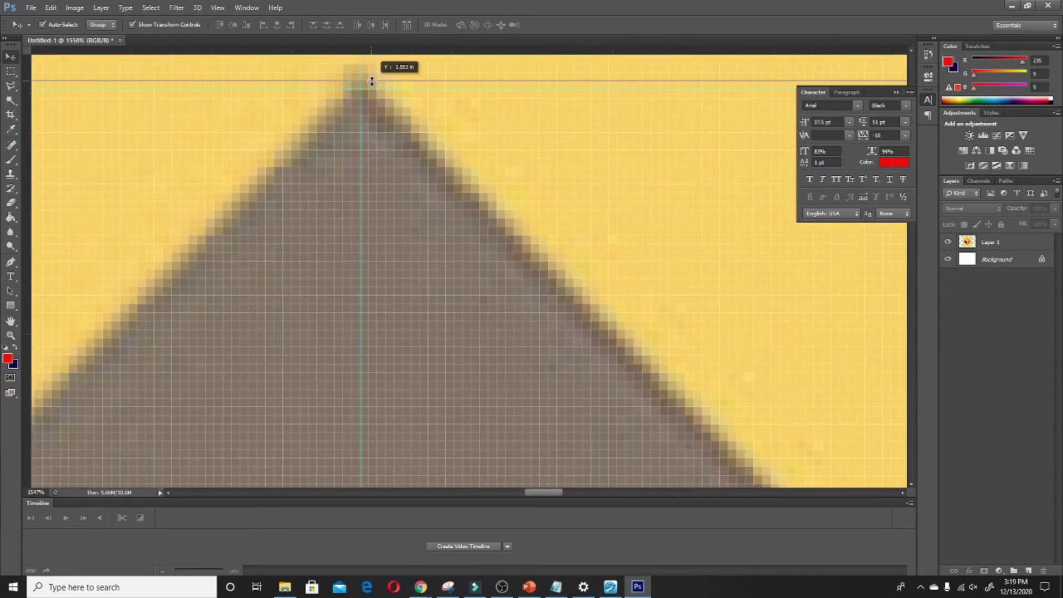
left_click_drag(372, 88, 370, 88)
scroll(463, 83, "down", 3)
scroll(537, 96, "down", 3)
scroll(537, 97, "down", 3)
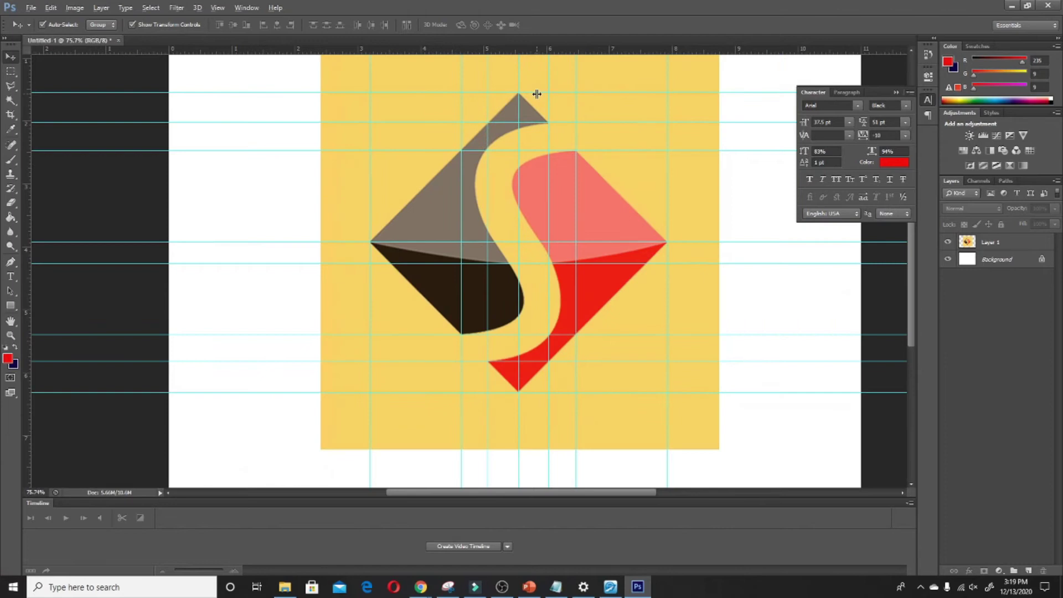
left_click_drag(384, 149, 336, 209)
scroll(384, 174, "down", 2)
scroll(491, 191, "up", 1)
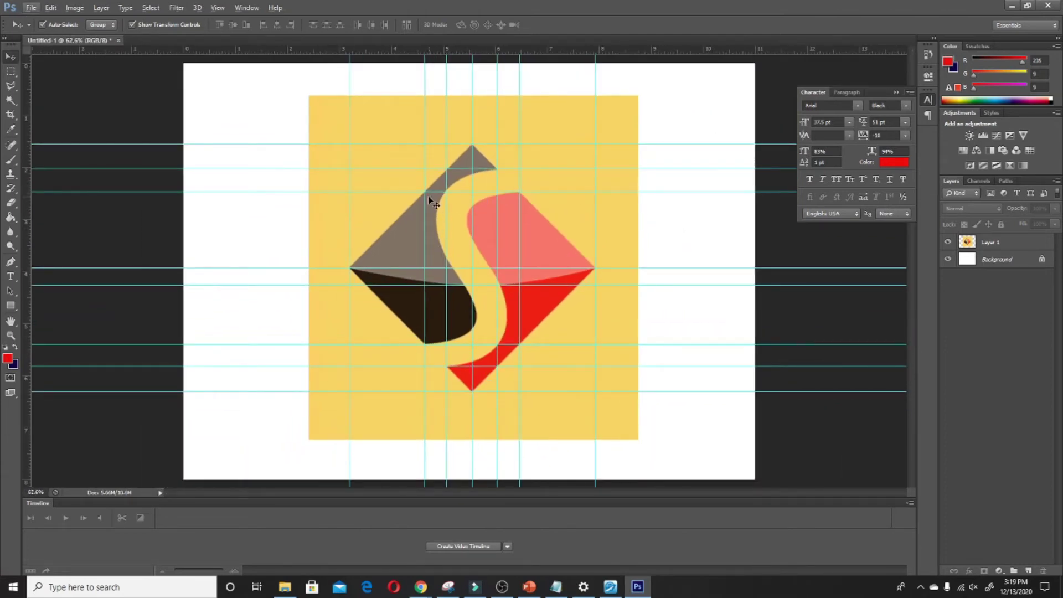
Polygonal-lasso the diamond through its top, right, bottom and left corners, closing at the top
left_click(10, 86)
scroll(475, 137, "up", 5)
left_click(478, 133)
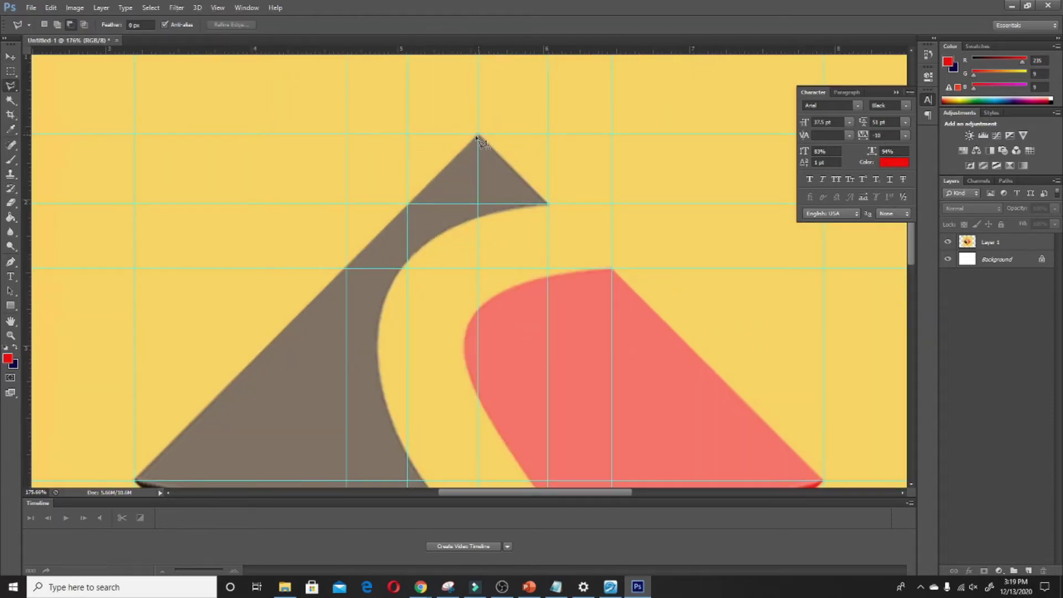
left_click_drag(569, 223, 401, 112)
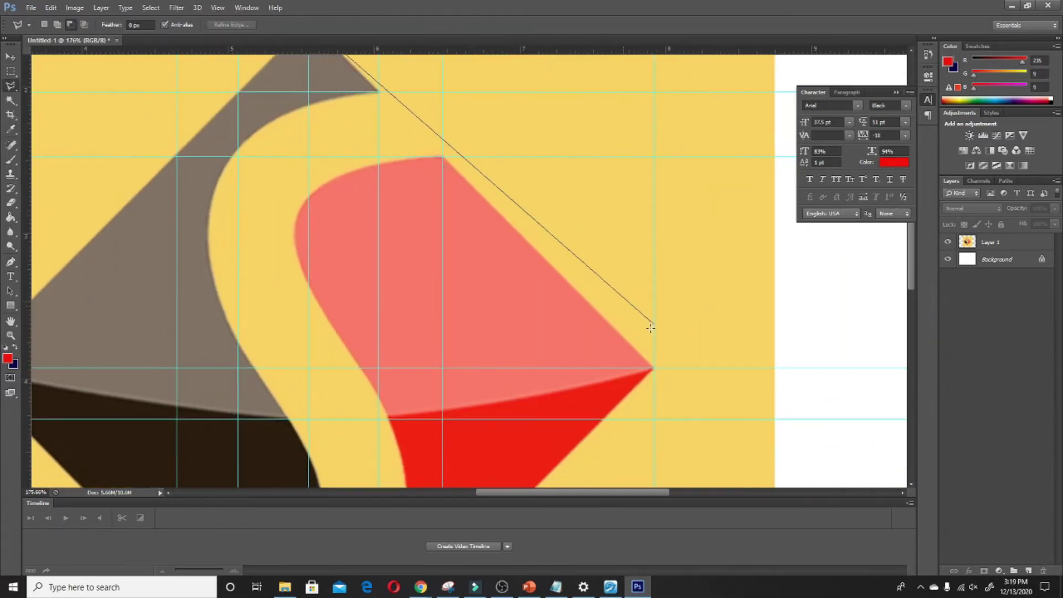
left_click_drag(667, 347, 742, 61)
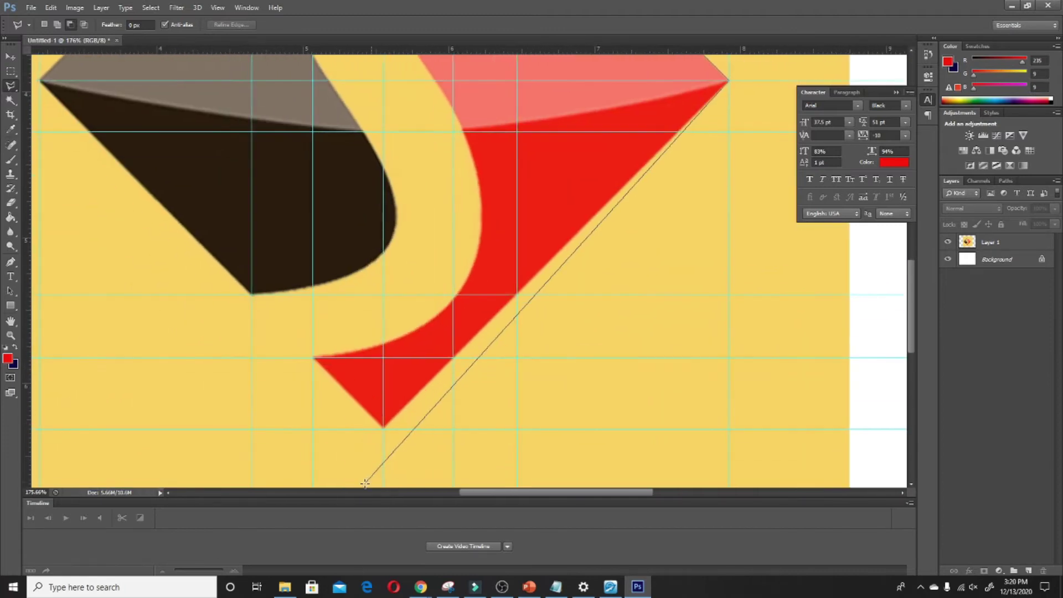
left_click(383, 427)
left_click(312, 357)
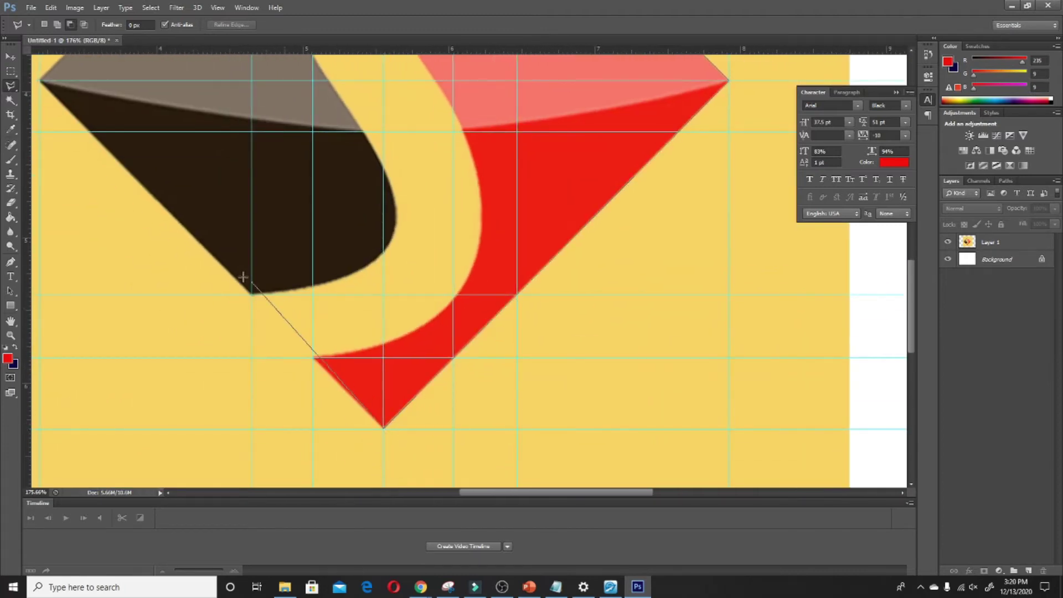
left_click(251, 294)
left_click_drag(205, 257, 276, 318)
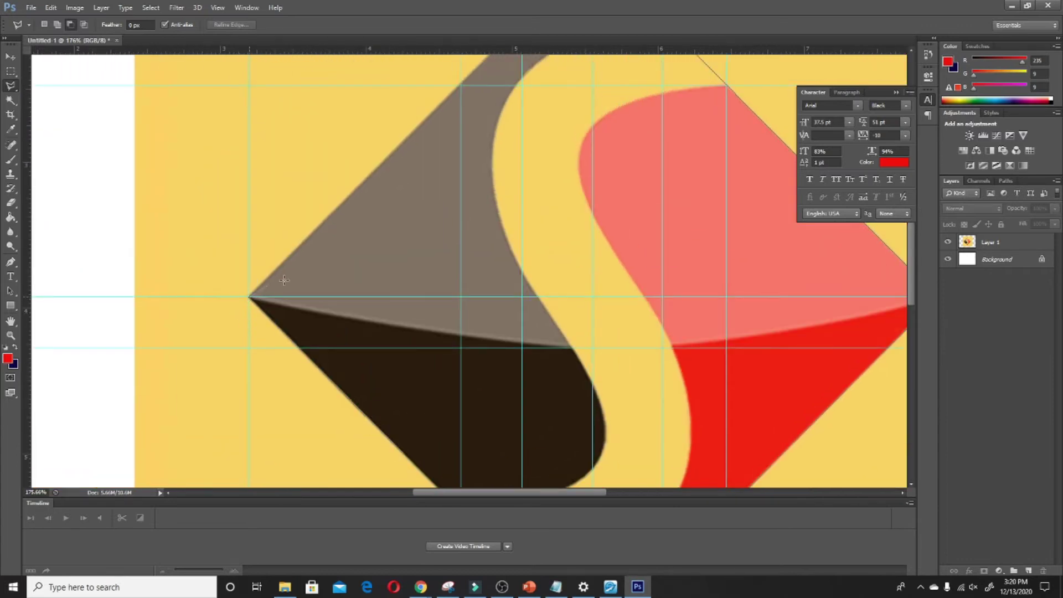
left_click_drag(394, 235, 225, 427)
left_click(425, 146)
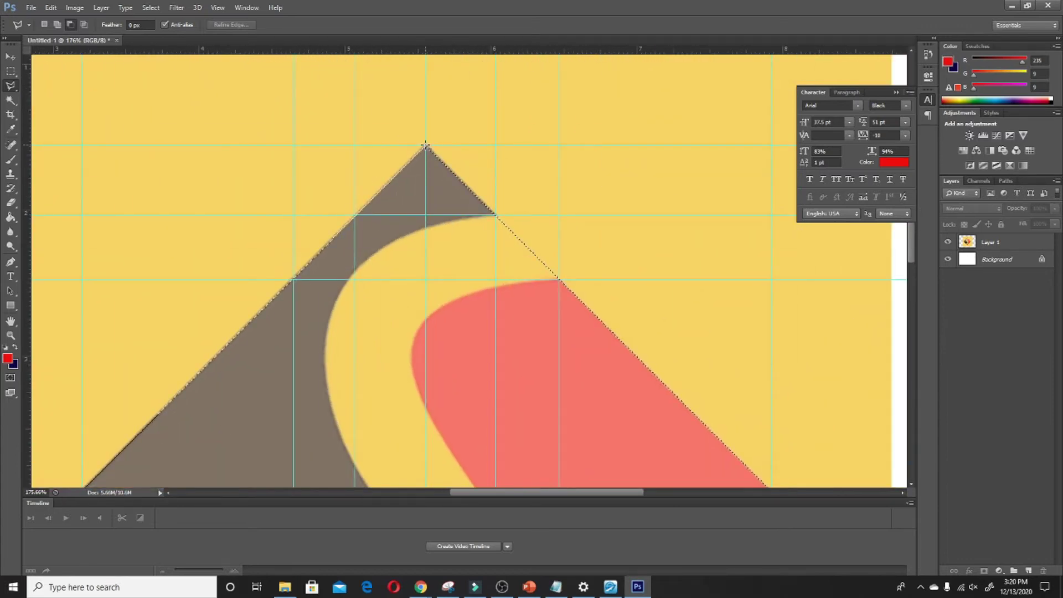
Save the diamond selection as a channel named BO, then deselect
key("ctrl+0")
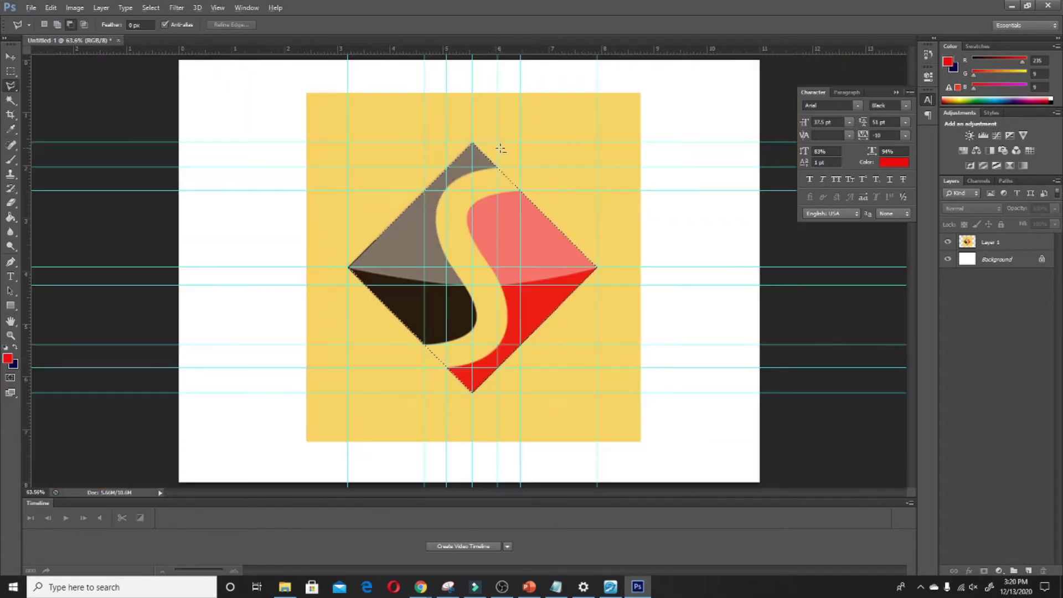
scroll(498, 141, "up", 1)
left_click(151, 8)
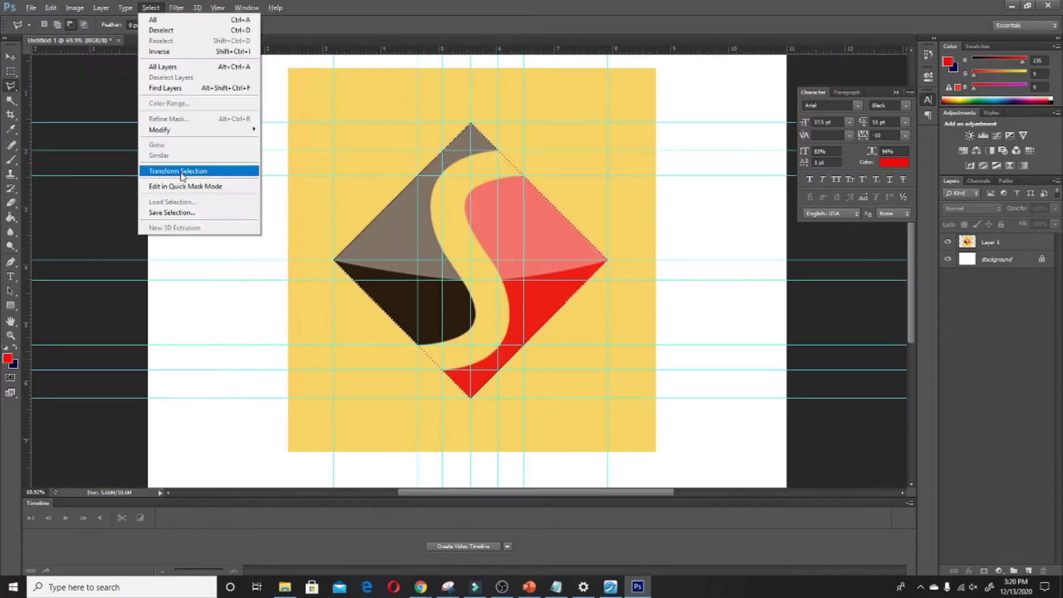
left_click(171, 212)
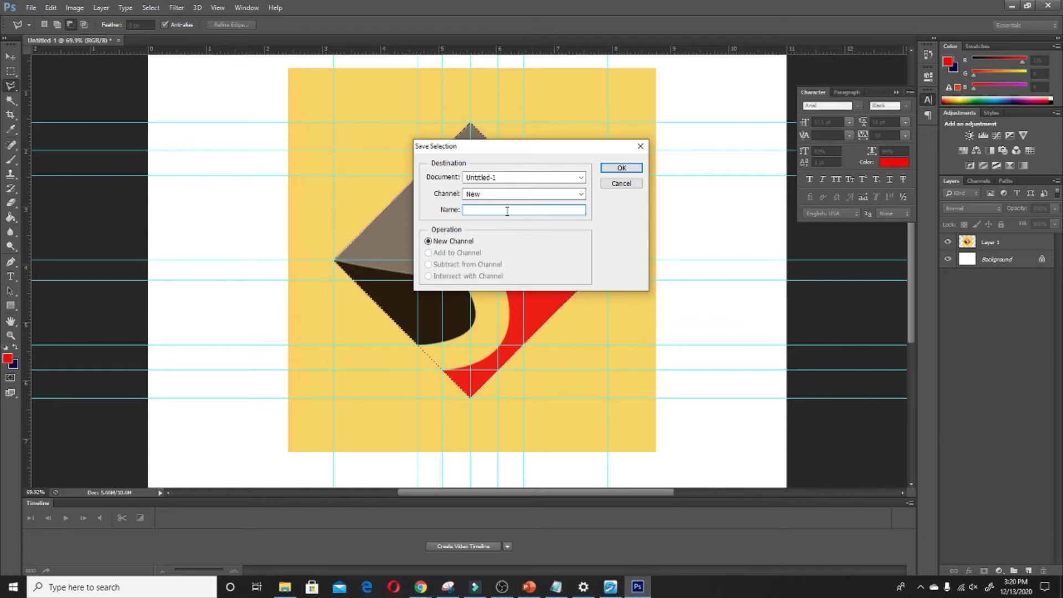
type("BOX")
left_click(621, 167)
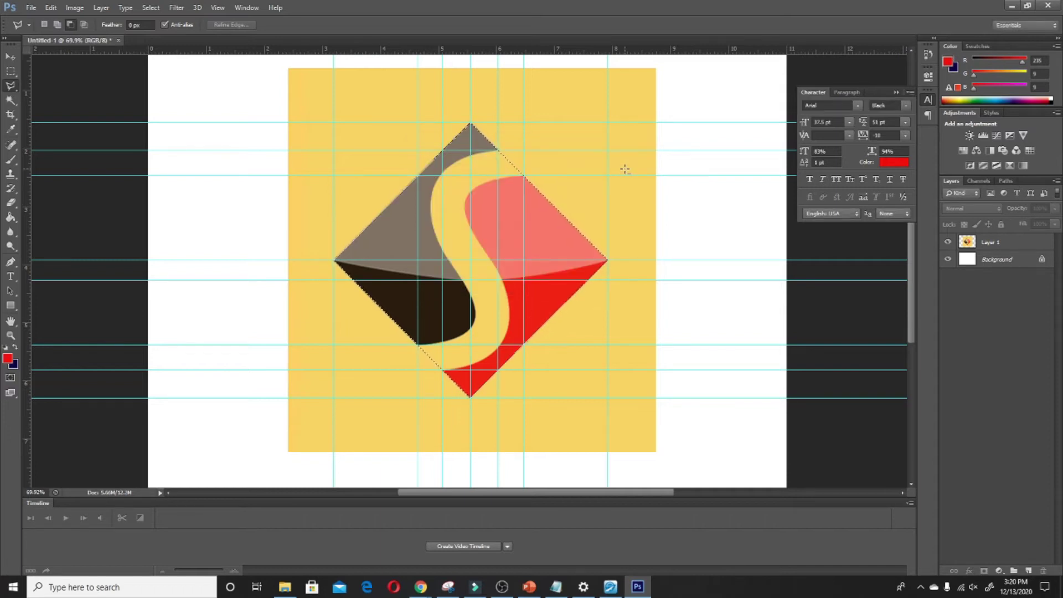
key("ctrl+d")
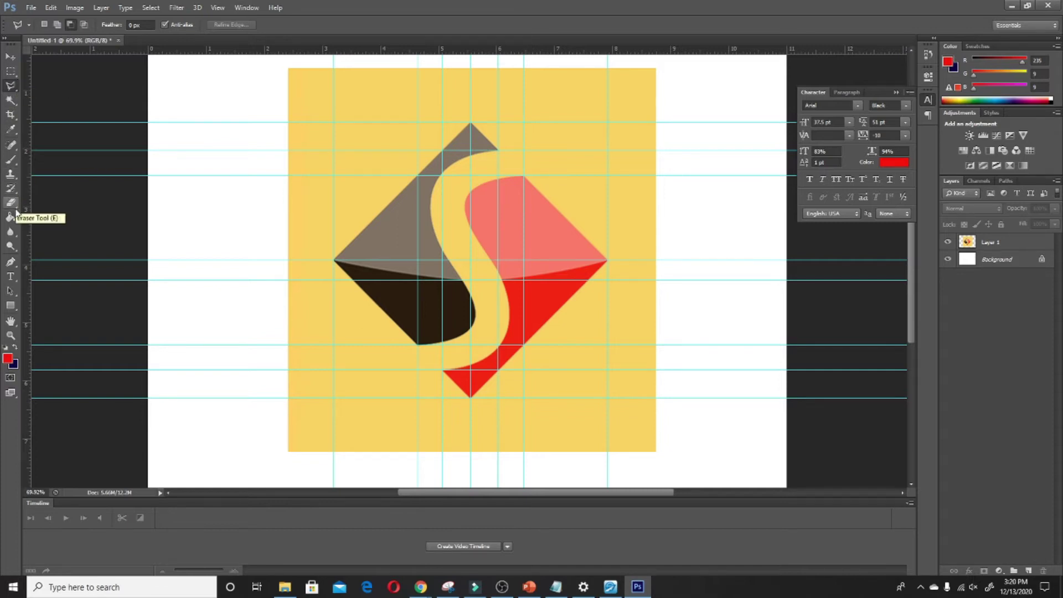
Start a Pen path at the S's upper tip, curving down along its lower bend
left_click(10, 262)
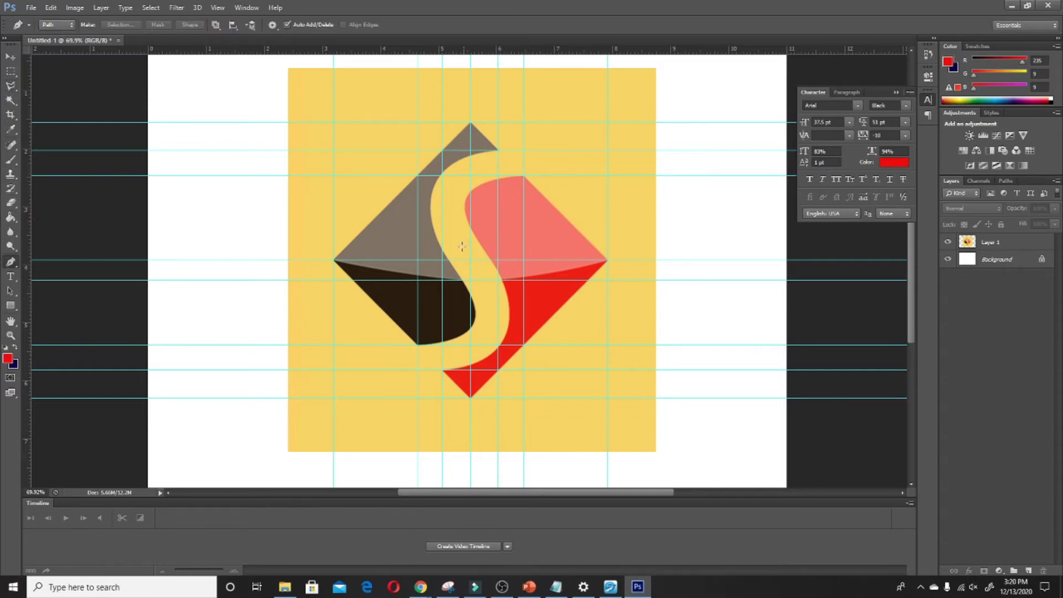
scroll(462, 245, "up", 2)
scroll(465, 166, "down", 2)
scroll(471, 89, "up", 1)
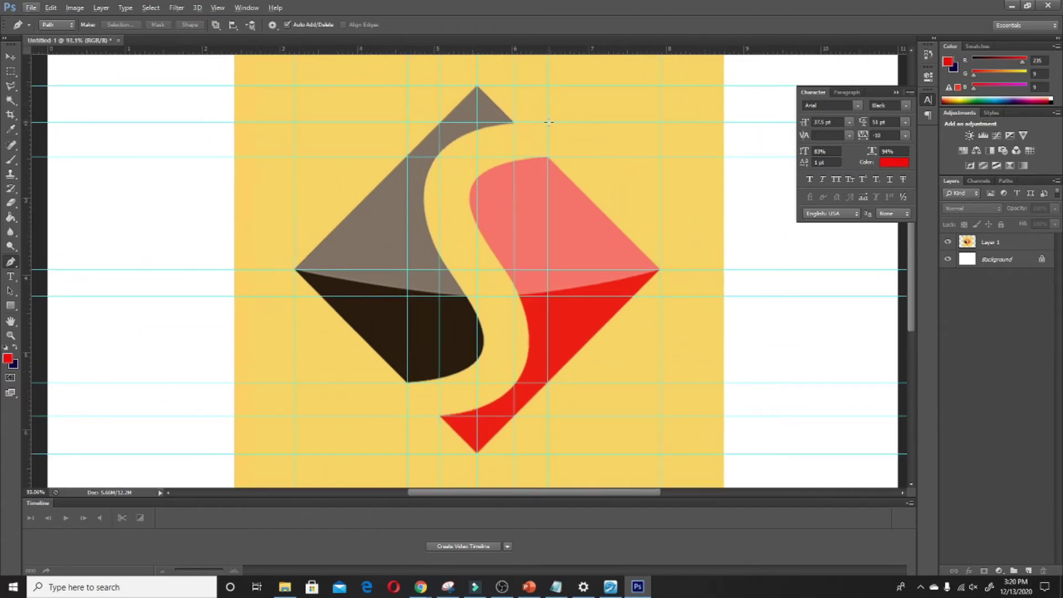
left_click_drag(547, 122, 573, 122)
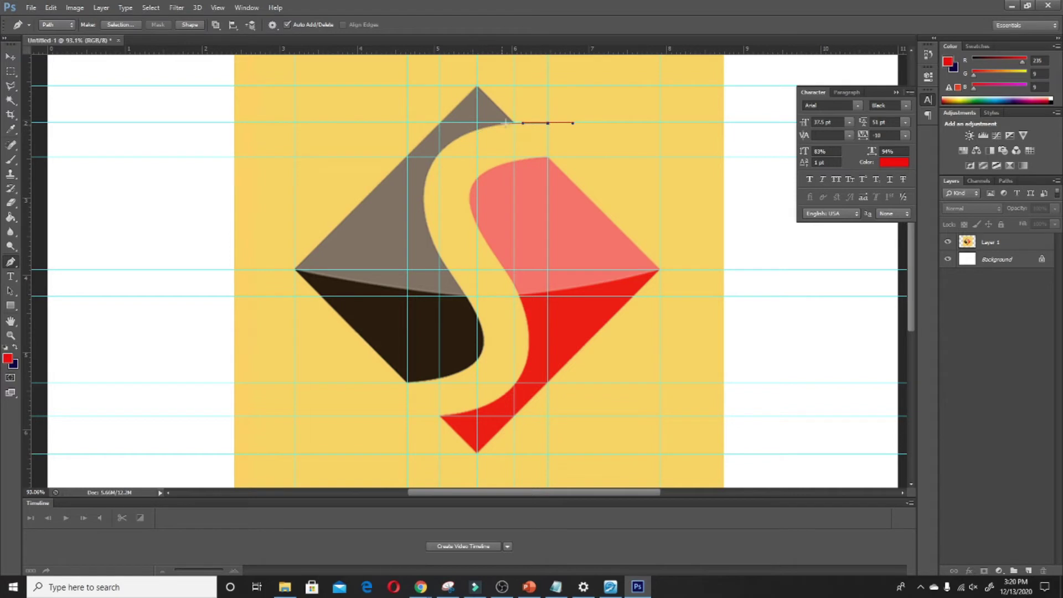
key("ctrl+z")
left_click_drag(515, 123, 292, 128)
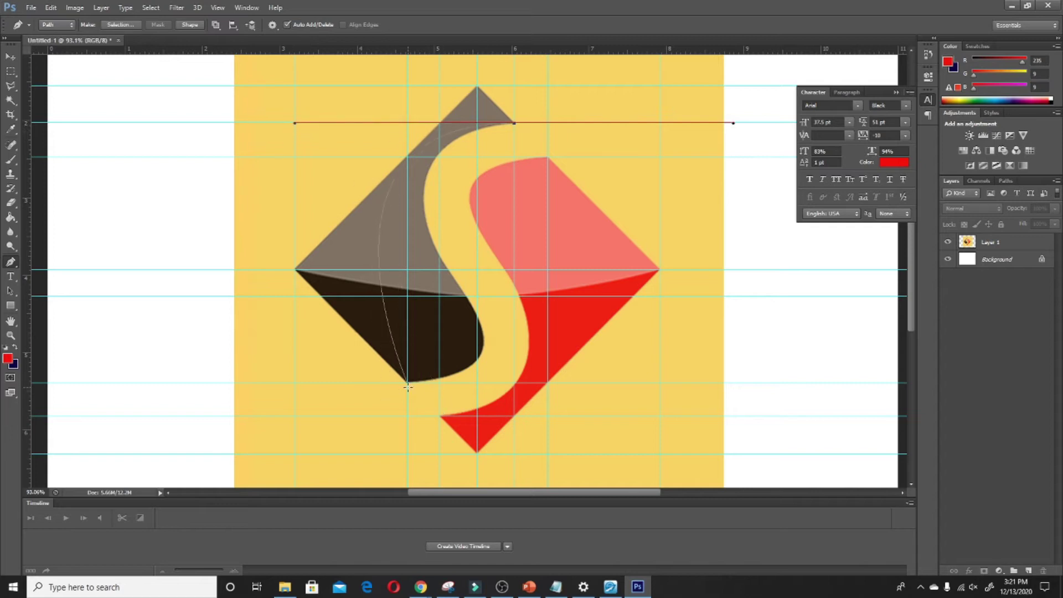
left_click_drag(406, 383, 185, 382)
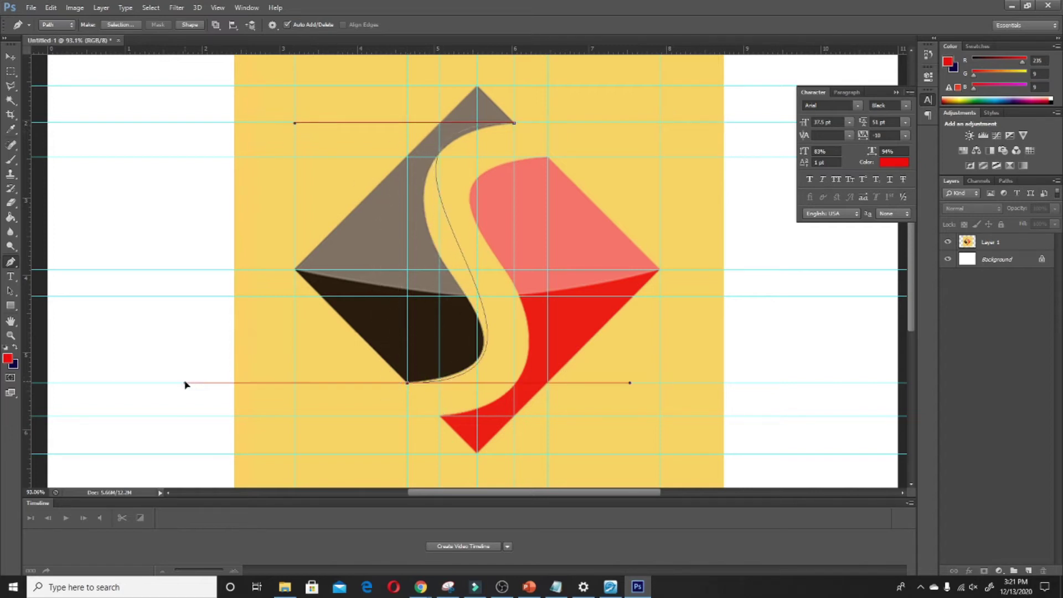
left_click_drag(375, 416, 679, 416)
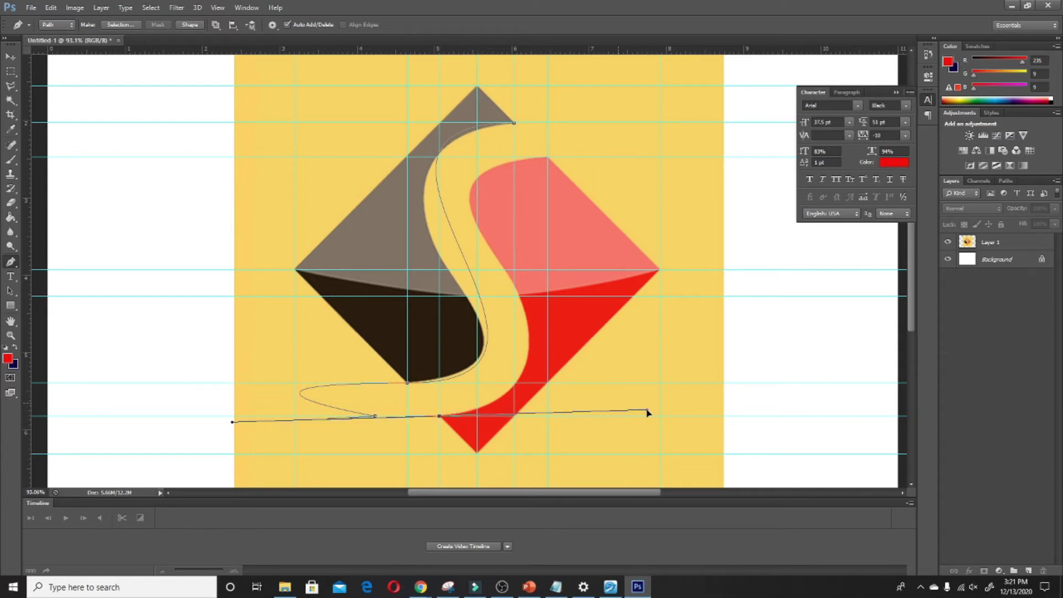
Carry the path up to the pink shape's top corner and add anchors over the diamond's top
left_click_drag(548, 158, 746, 157)
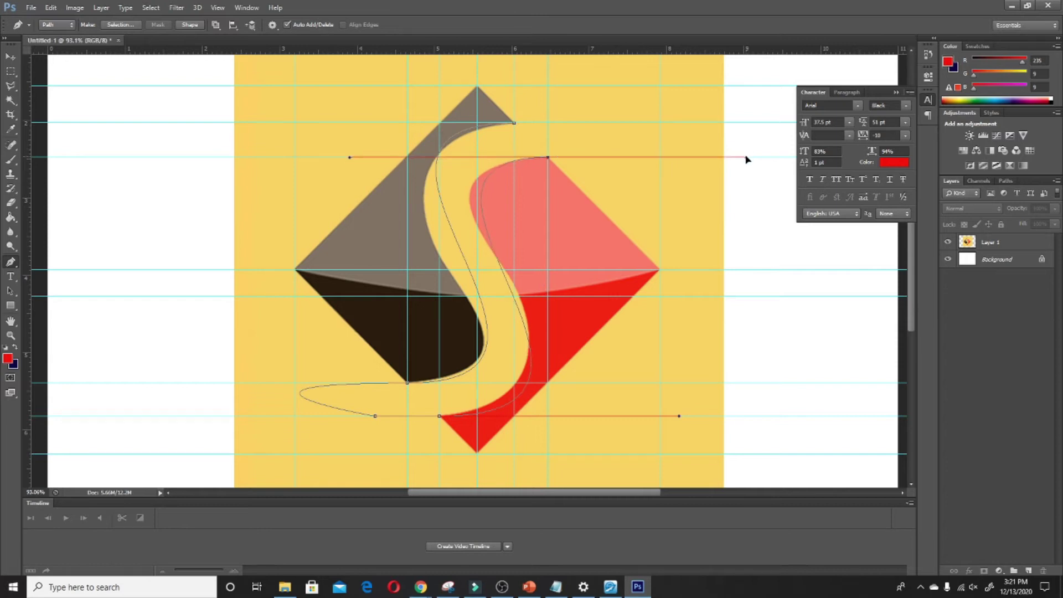
left_click(547, 116)
left_click(521, 106)
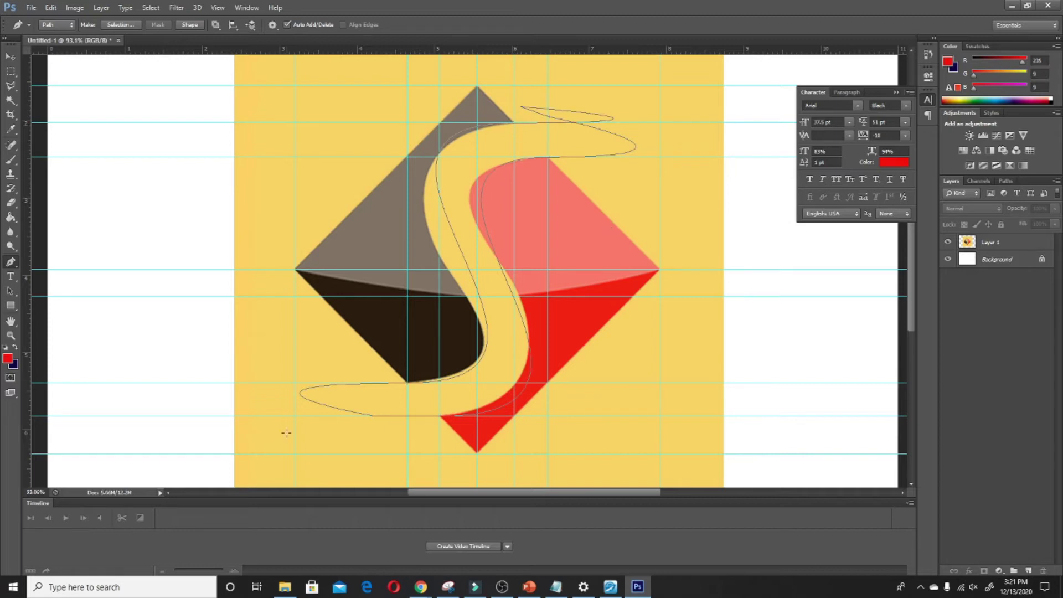
key("v")
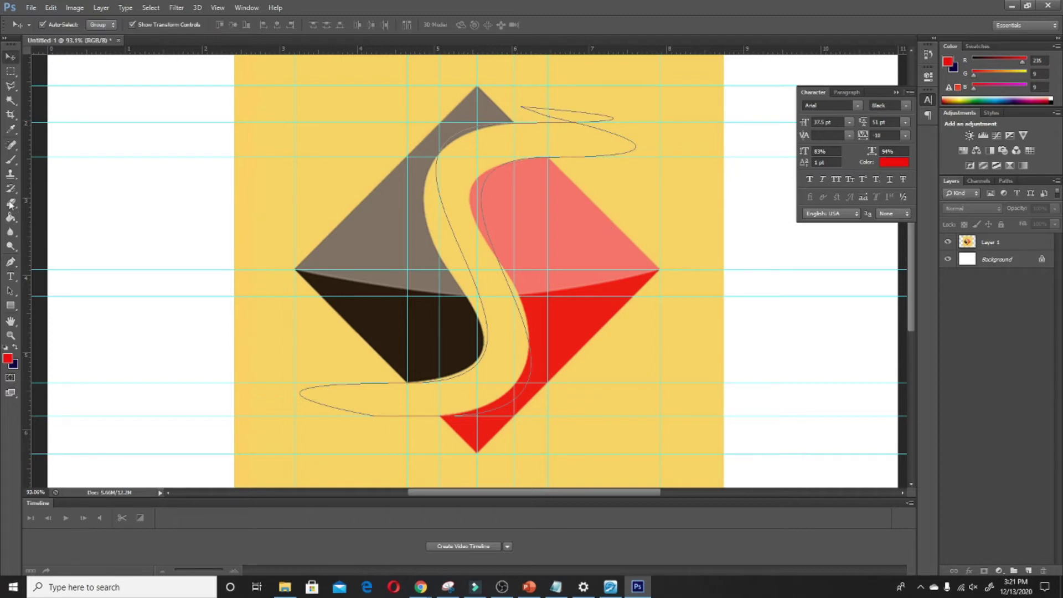
left_click(10, 262)
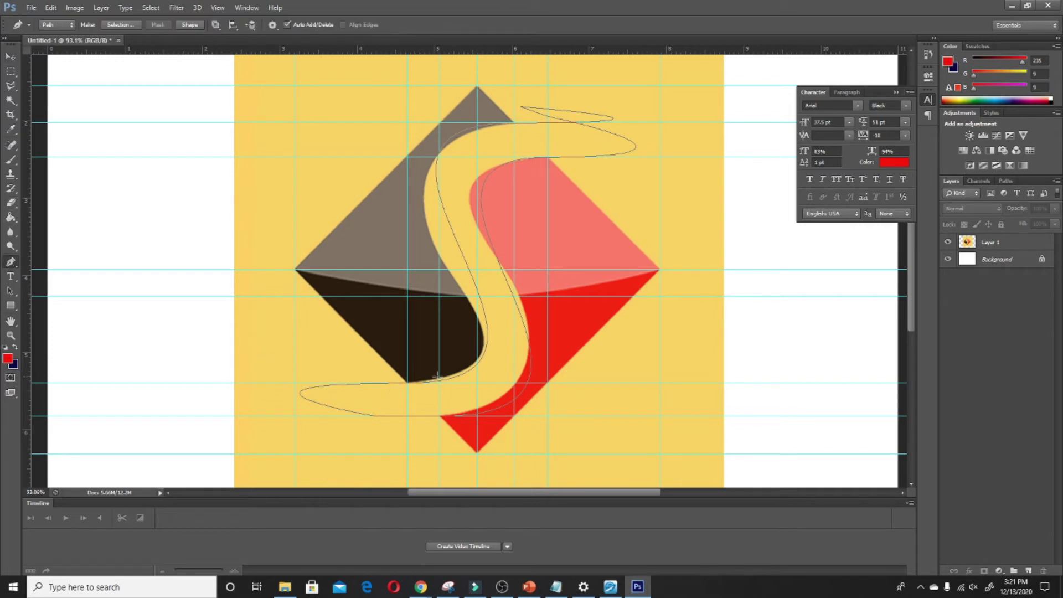
Preview the artwork with Extras hidden, then bend the S path's upper and lower curves
key("ctrl+h")
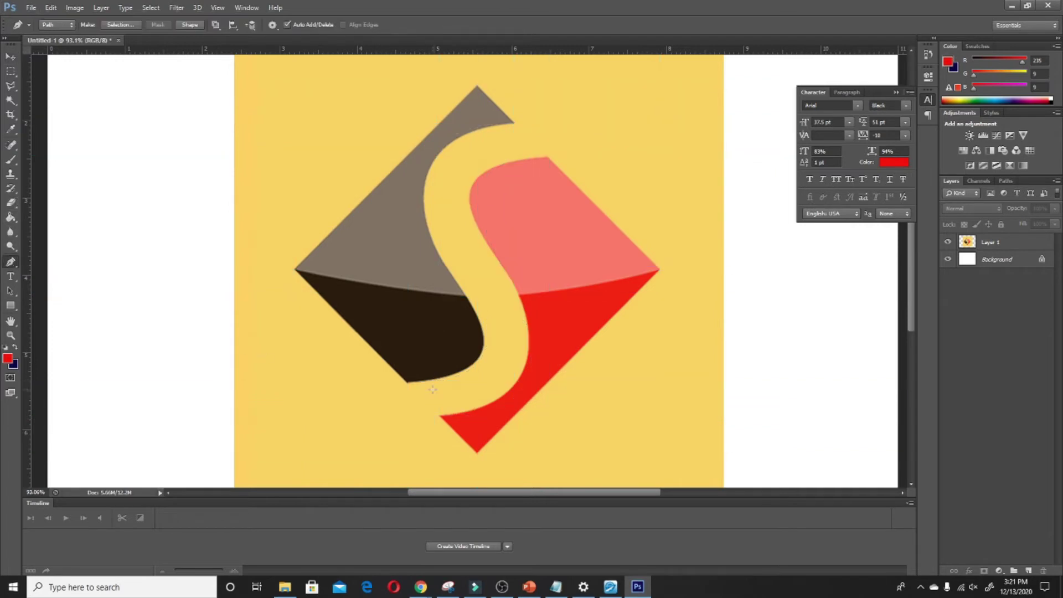
key("ctrl+h")
scroll(408, 388, "up", 3)
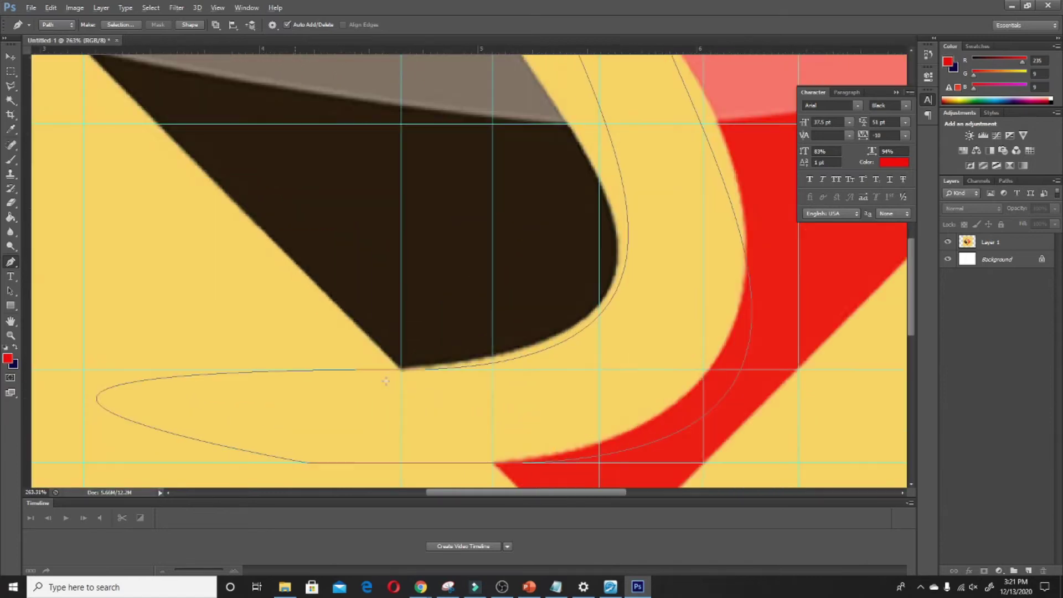
scroll(404, 367, "up", 2)
left_click(501, 366)
scroll(410, 392, "down", 2)
scroll(389, 384, "down", 2)
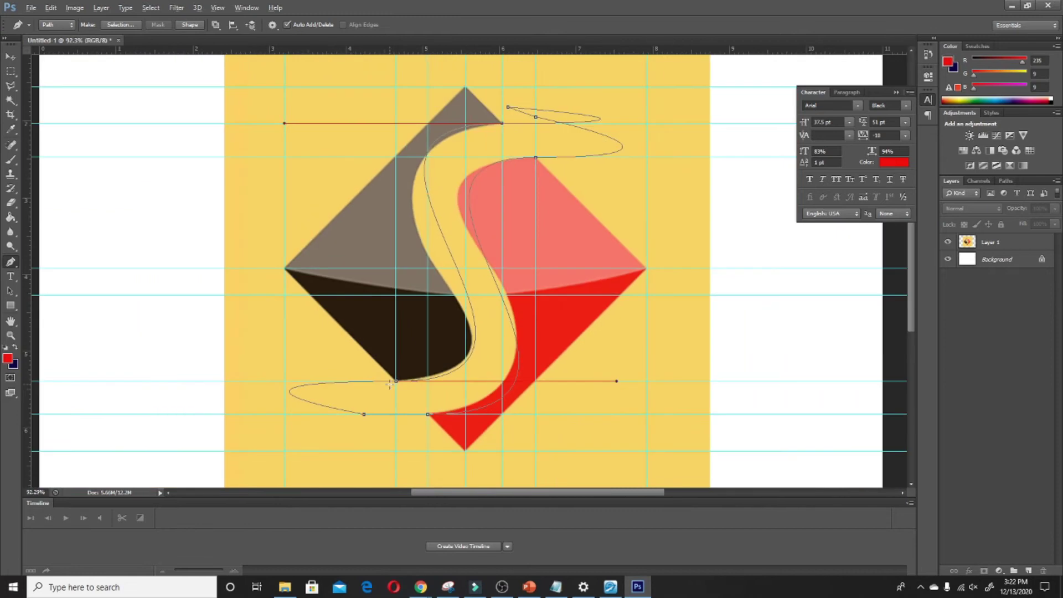
left_click_drag(616, 383, 615, 367)
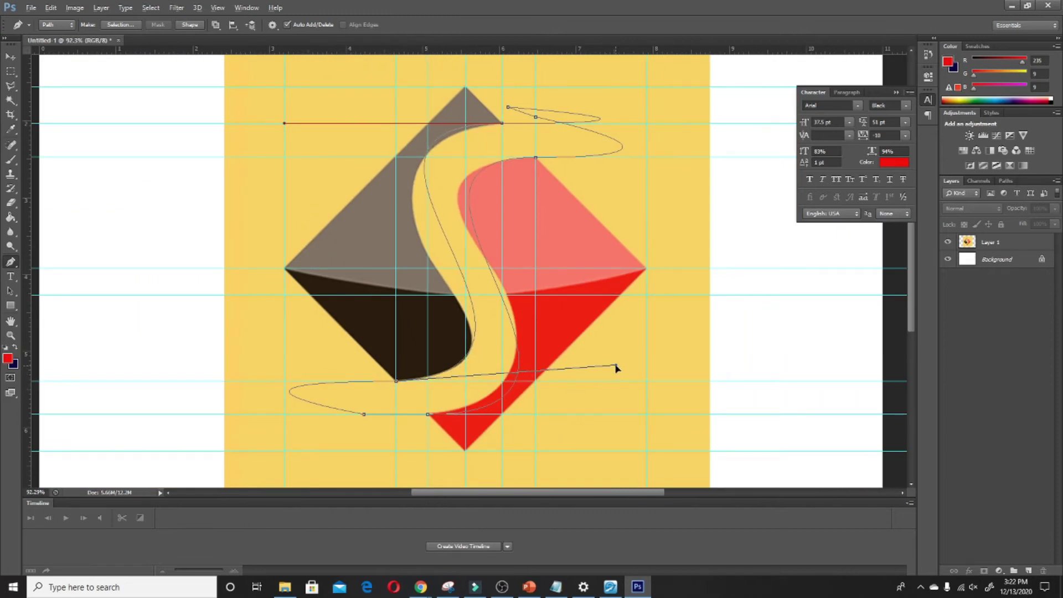
mouse_move(285, 124)
left_mouse_down()
mouse_move(254, 184)
mouse_move(271, 150)
left_mouse_up()
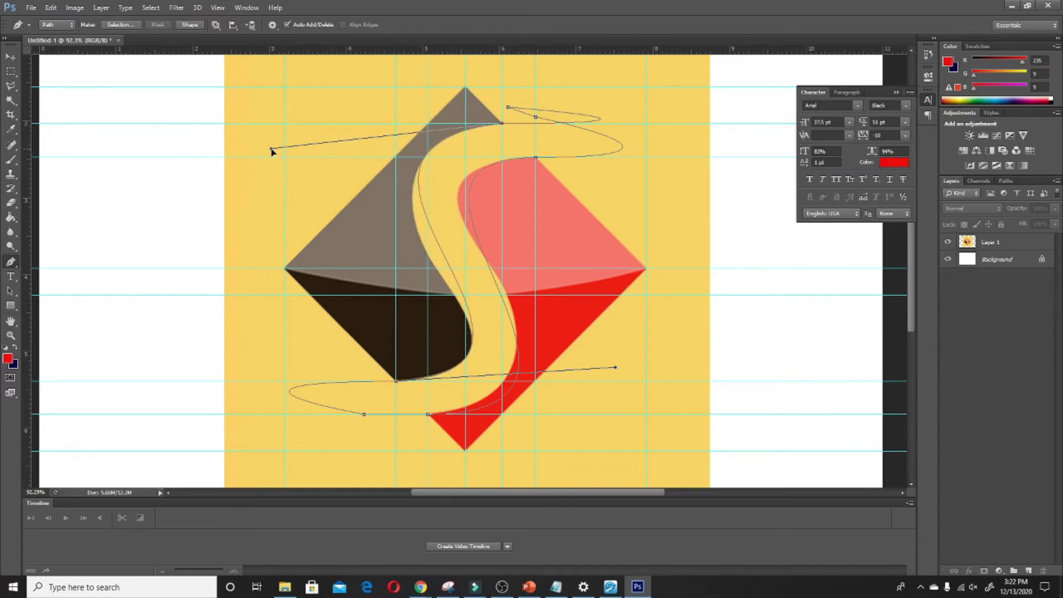
Add an anchor on the S path and shape its handles to fit the dark edge
left_click(444, 256)
left_click_drag(450, 264, 448, 258)
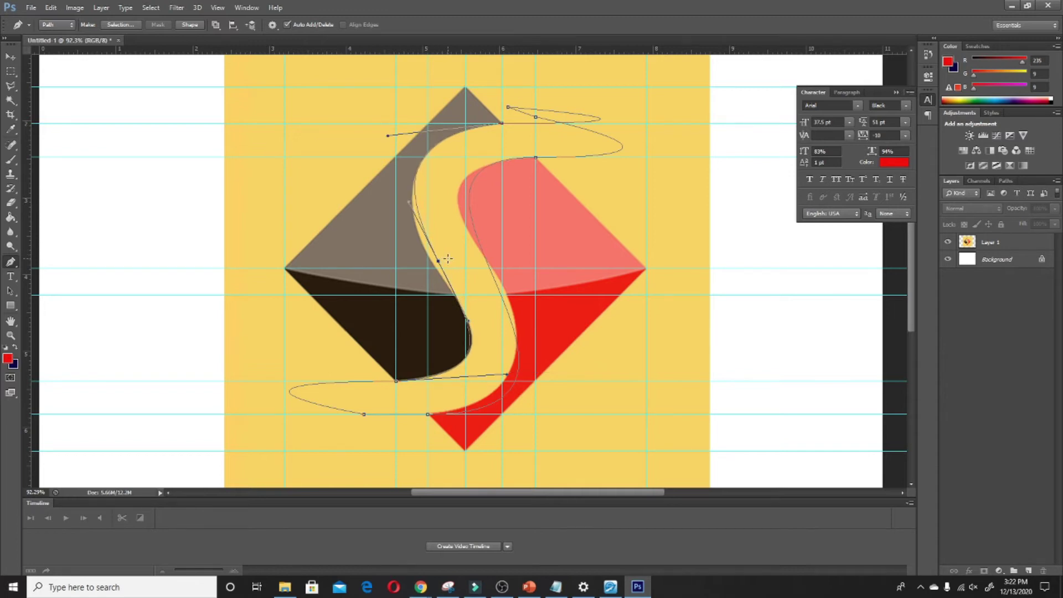
left_click_drag(448, 258, 448, 259)
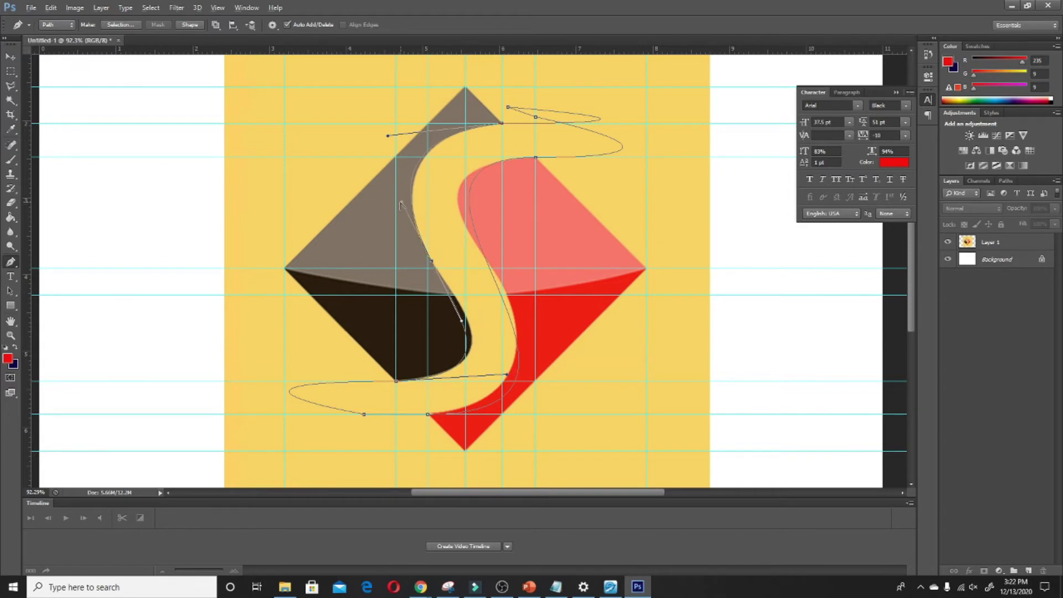
left_click_drag(400, 205, 398, 205)
key("alt")
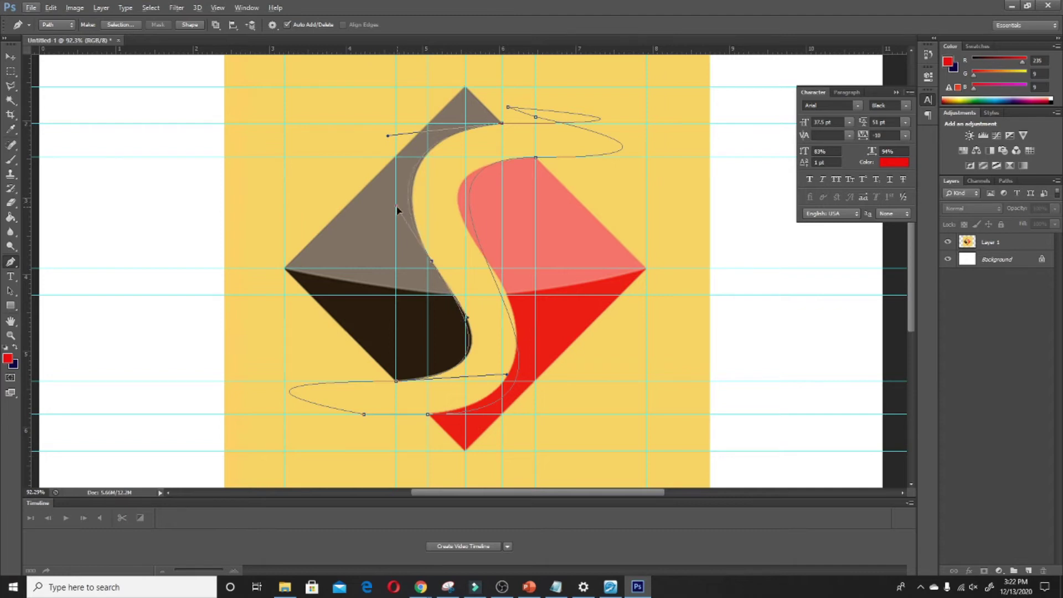
left_click_drag(402, 205, 404, 212)
key("alt")
left_click_drag(387, 136, 389, 134)
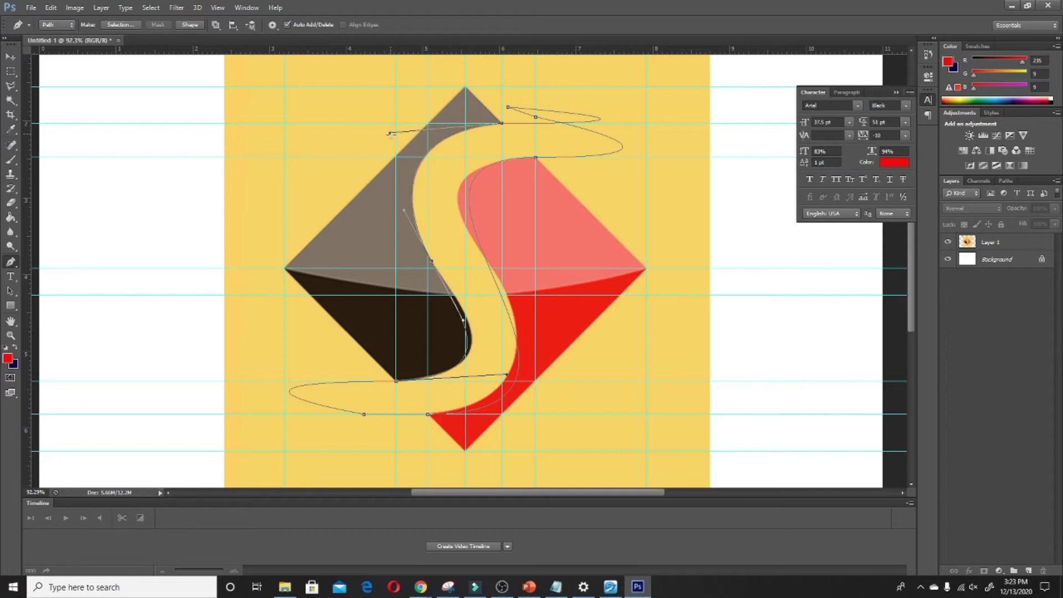
Pull the S path's direction handles so the middle curve hugs the dark shape's edge
scroll(449, 372, "up", 3)
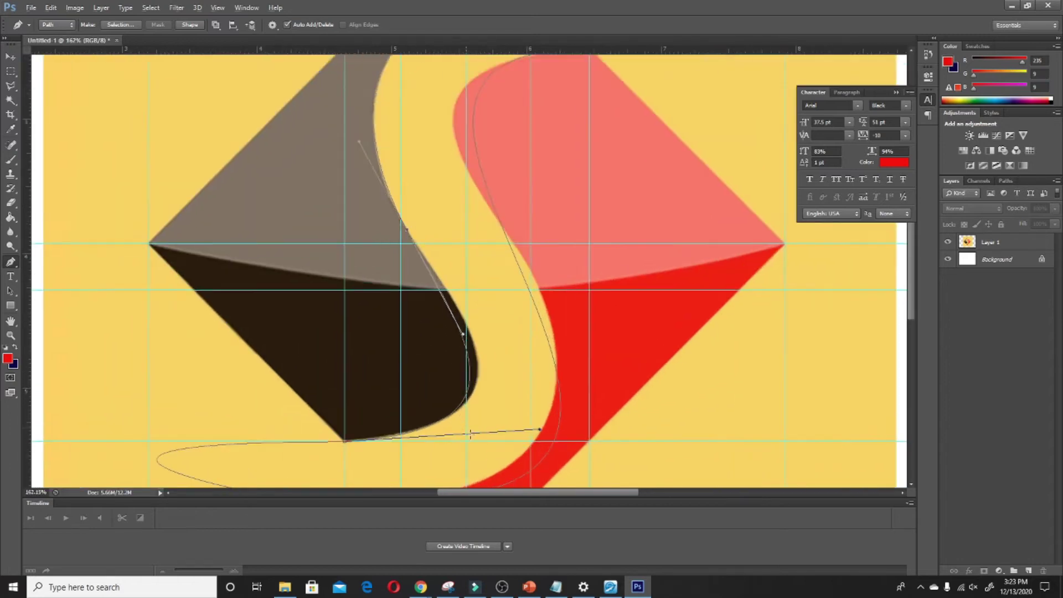
scroll(430, 247, "up", 3)
left_click_drag(433, 247, 480, 238)
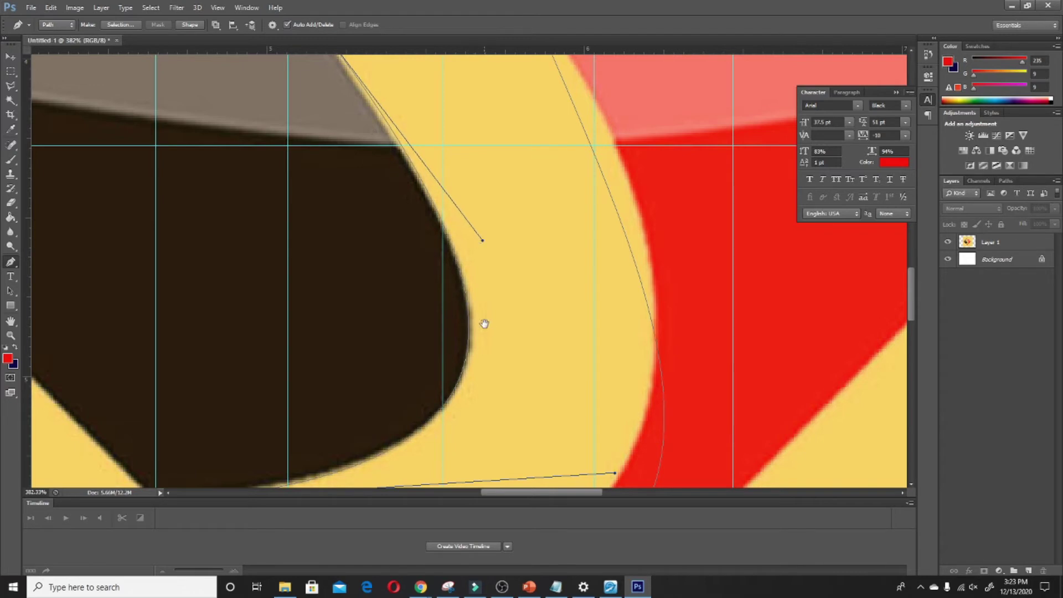
scroll(484, 323, "down", 5)
mouse_move(726, 356)
left_mouse_down()
mouse_move(517, 346)
mouse_move(401, 473)
left_mouse_up()
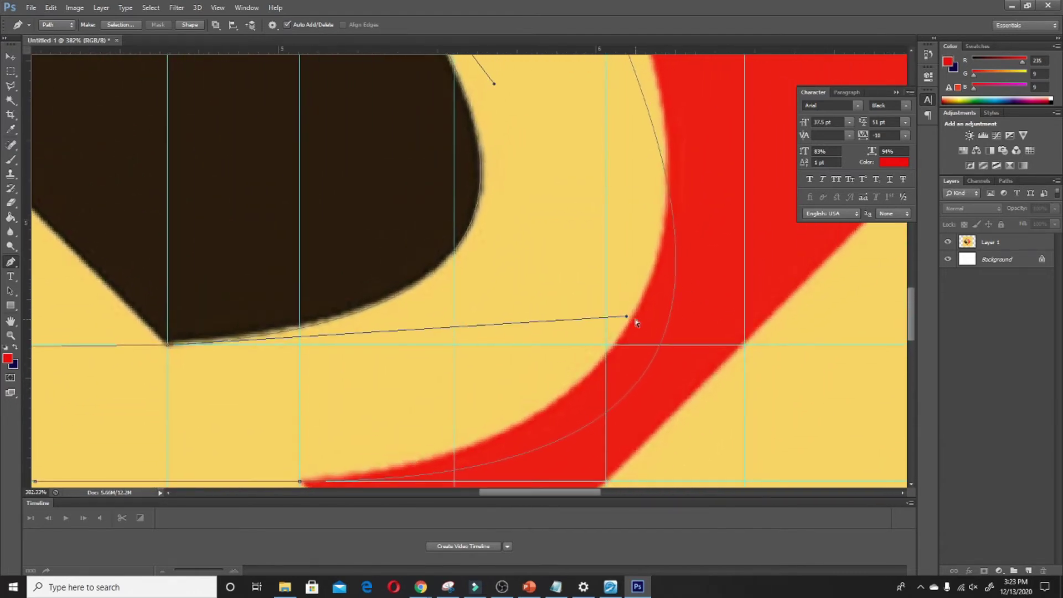
left_click_drag(627, 318, 669, 299)
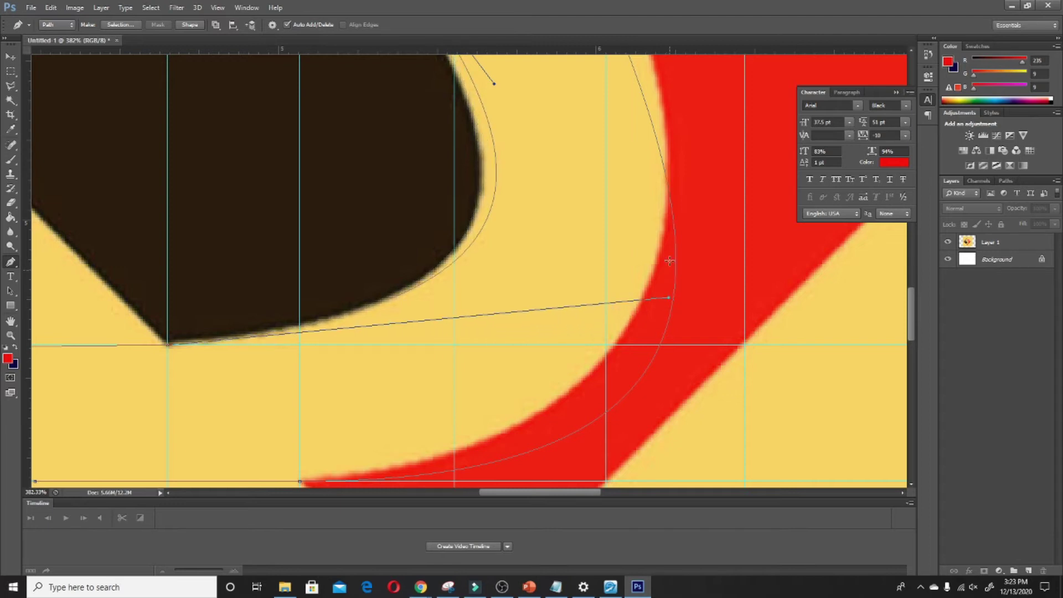
left_click_drag(651, 138, 665, 332)
Refine the upper path segment along the edge and fit the document on screen
scroll(665, 332, "down", 2)
mouse_move(575, 356)
left_mouse_down()
mouse_move(540, 324)
mouse_move(543, 337)
left_mouse_up()
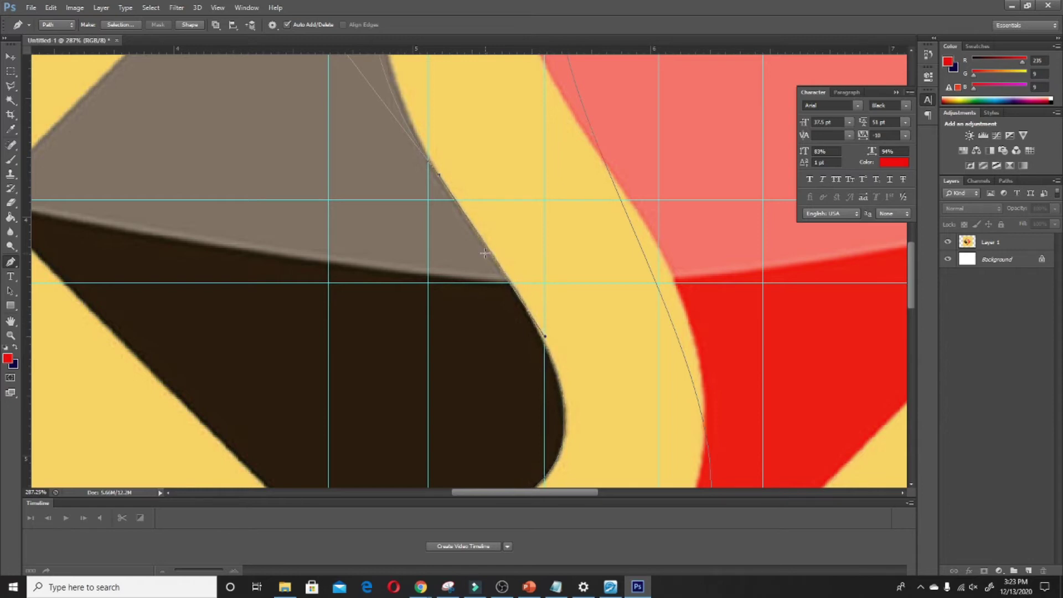
scroll(485, 253, "down", 2)
left_click_drag(386, 117, 441, 192)
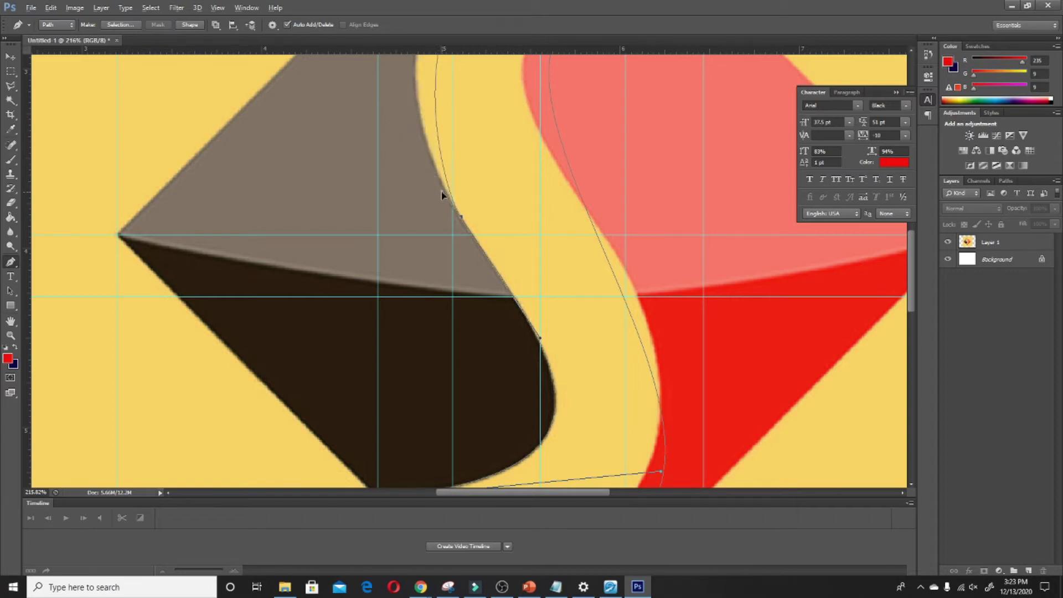
key("ctrl+0")
left_click_drag(421, 159, 399, 164)
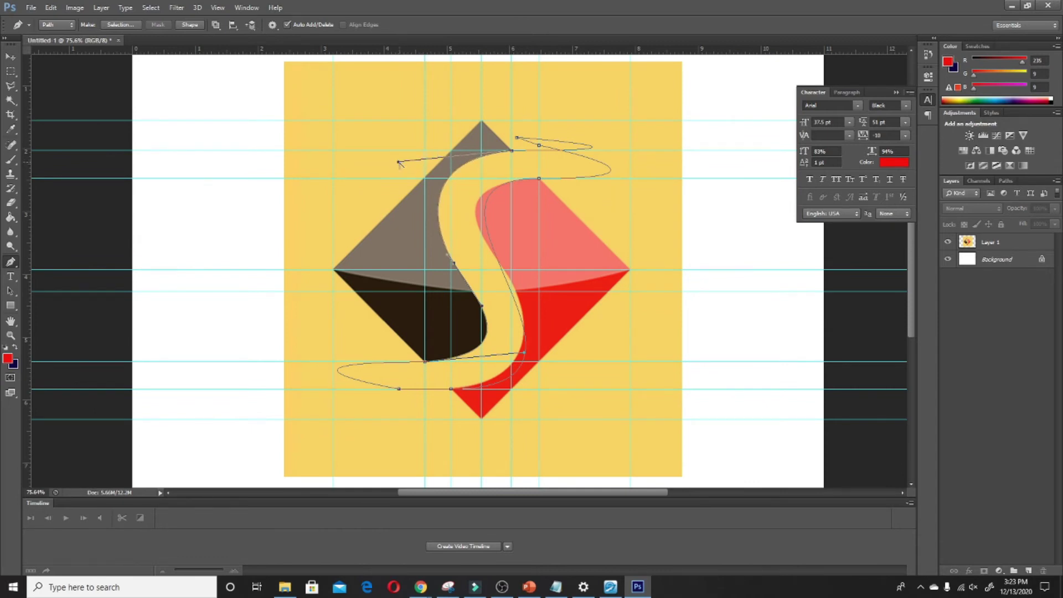
Lower a direction handle to reshape the path segment beside the red tip
scroll(474, 361, "up", 3)
scroll(474, 361, "up", 3)
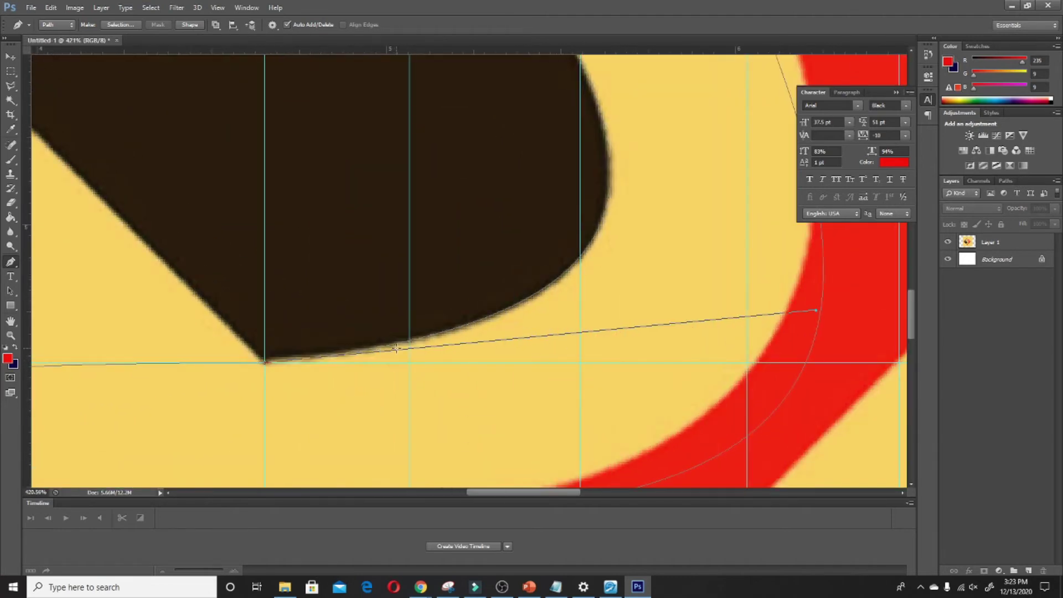
left_click_drag(816, 314, 812, 317)
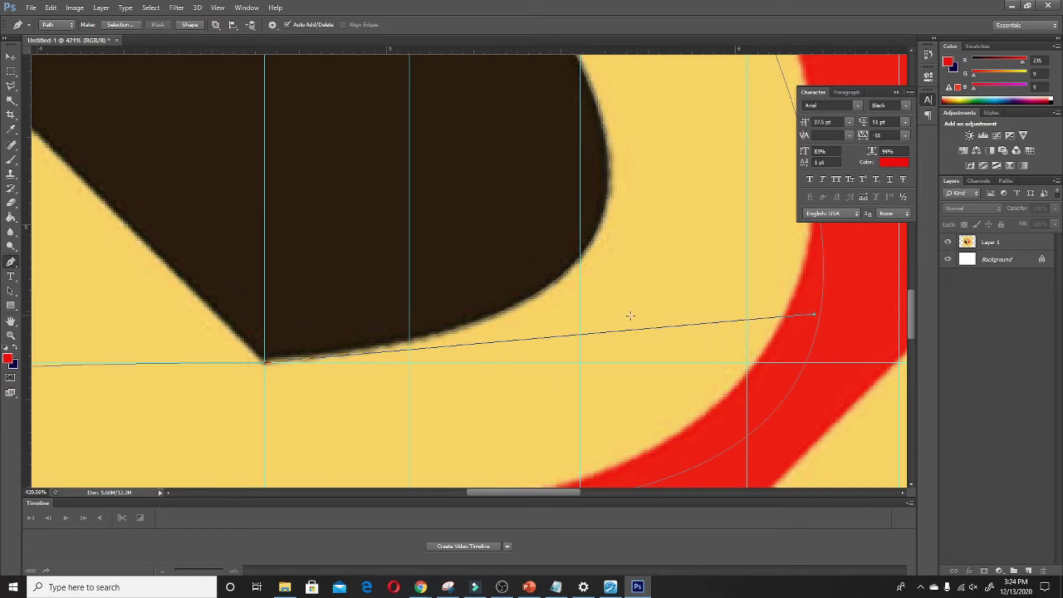
scroll(620, 324, "down", 3)
scroll(604, 338, "down", 2)
scroll(586, 354, "down", 2)
scroll(569, 370, "down", 2)
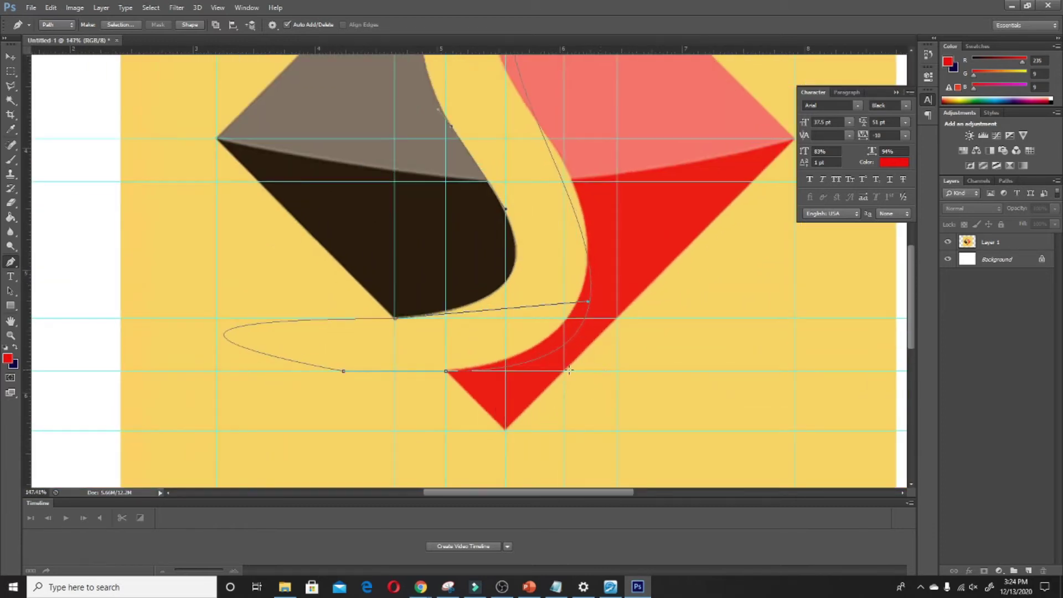
scroll(569, 370, "up", 3)
scroll(389, 373, "up", 1)
scroll(390, 372, "up", 2)
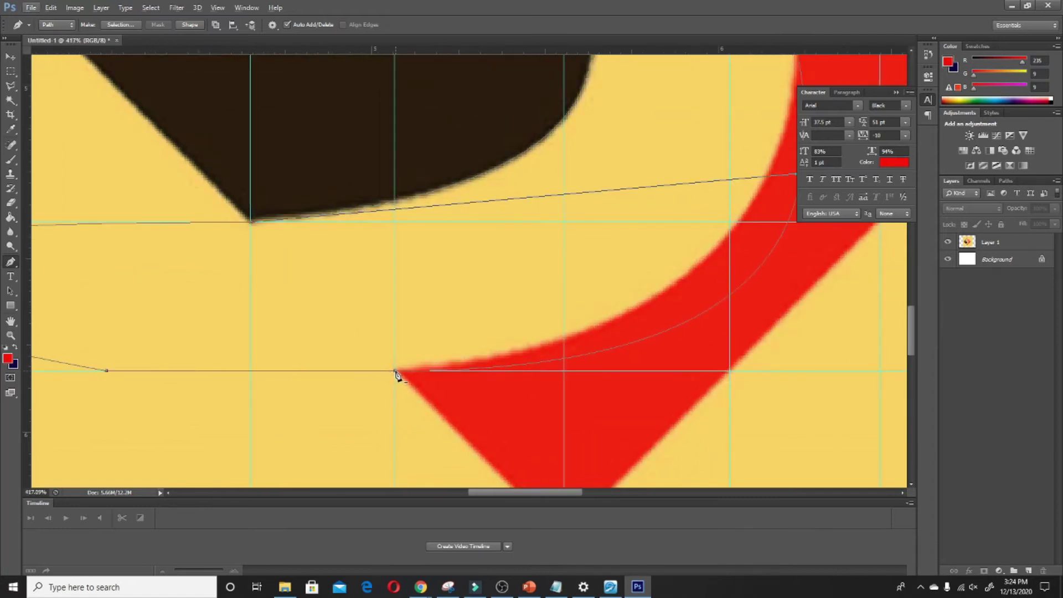
Reset the anchor at the red tip and drag out handles to follow the red curve
left_click(396, 370)
left_click(395, 371)
scroll(391, 382, "down", 3)
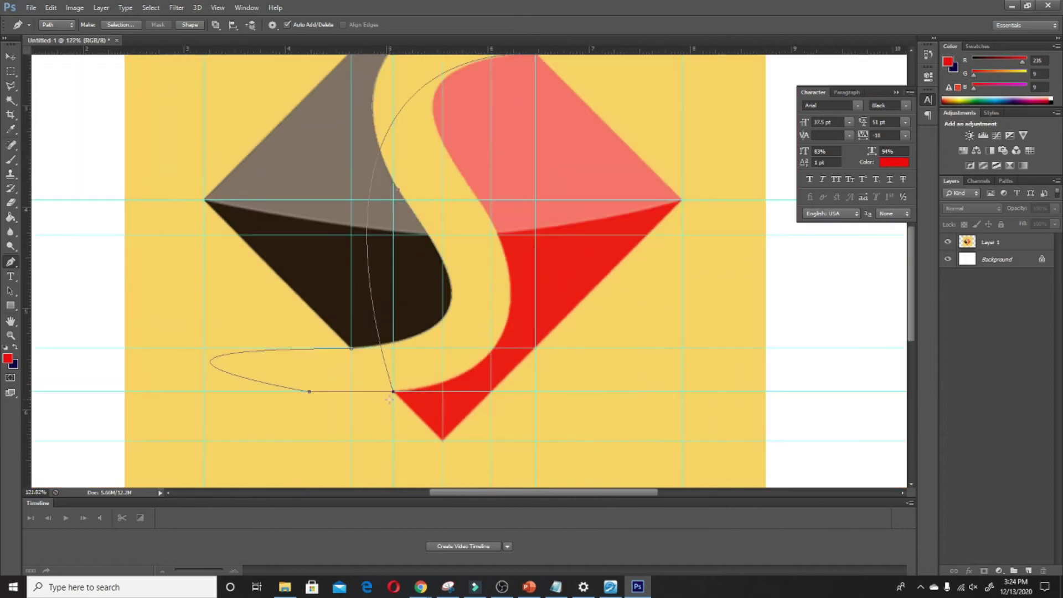
left_click_drag(393, 393, 694, 356)
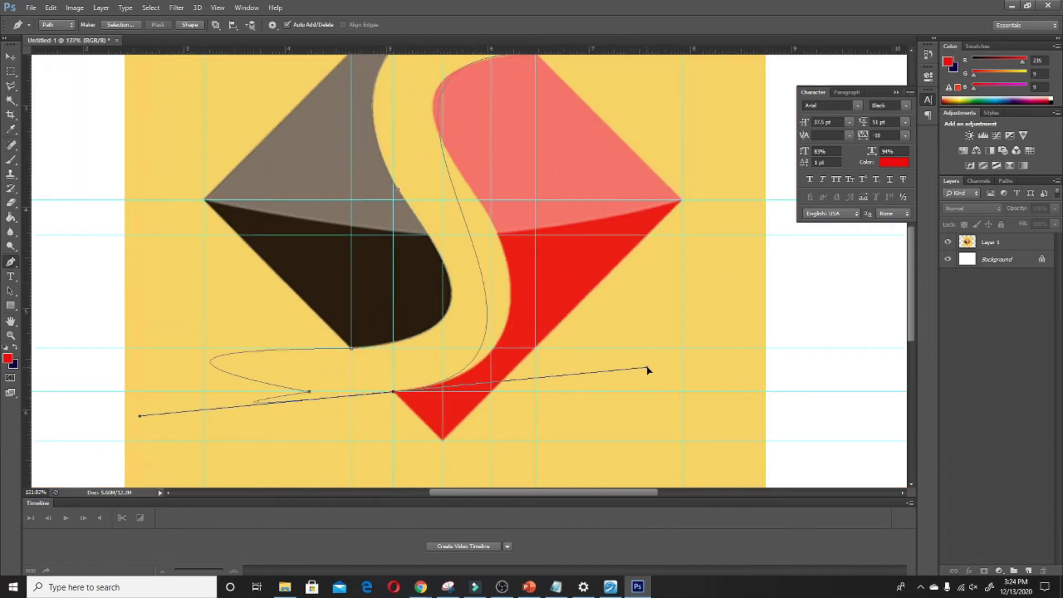
scroll(694, 355, "down", 2)
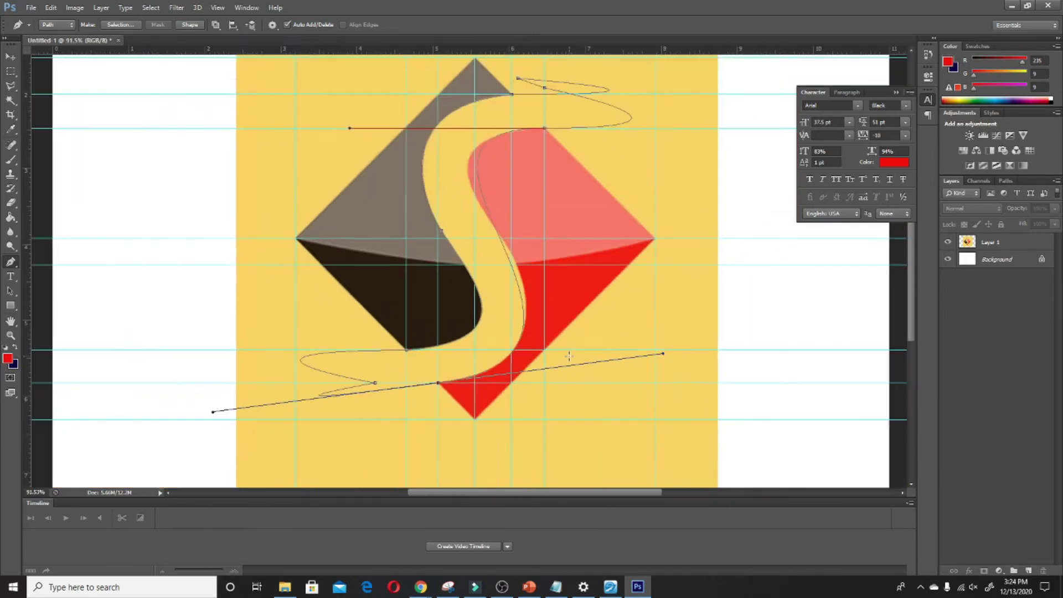
scroll(518, 210, "down", 1)
left_click_drag(406, 189, 388, 198)
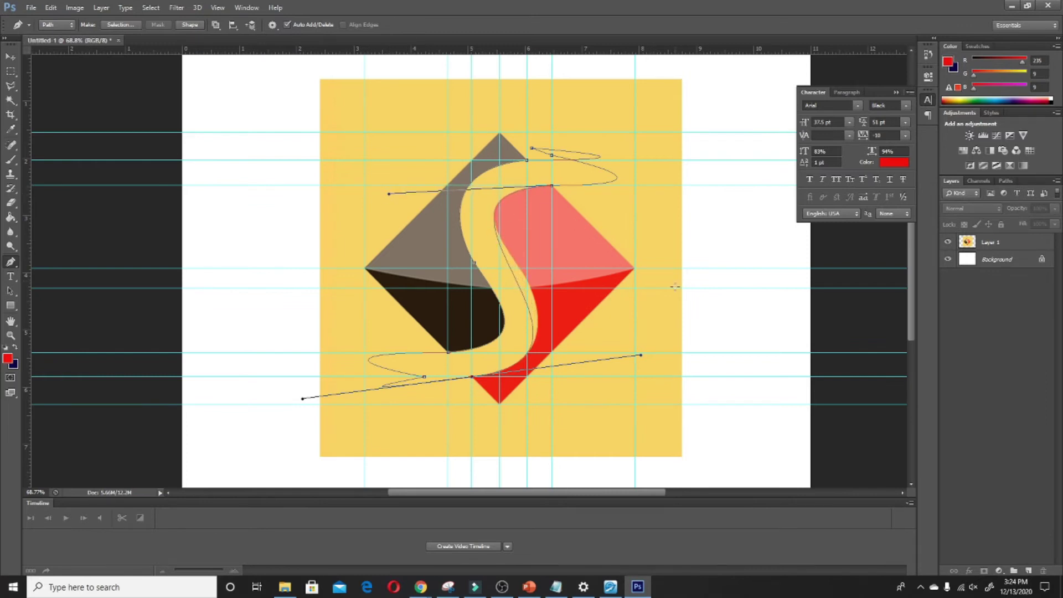
left_click_drag(641, 356, 644, 360)
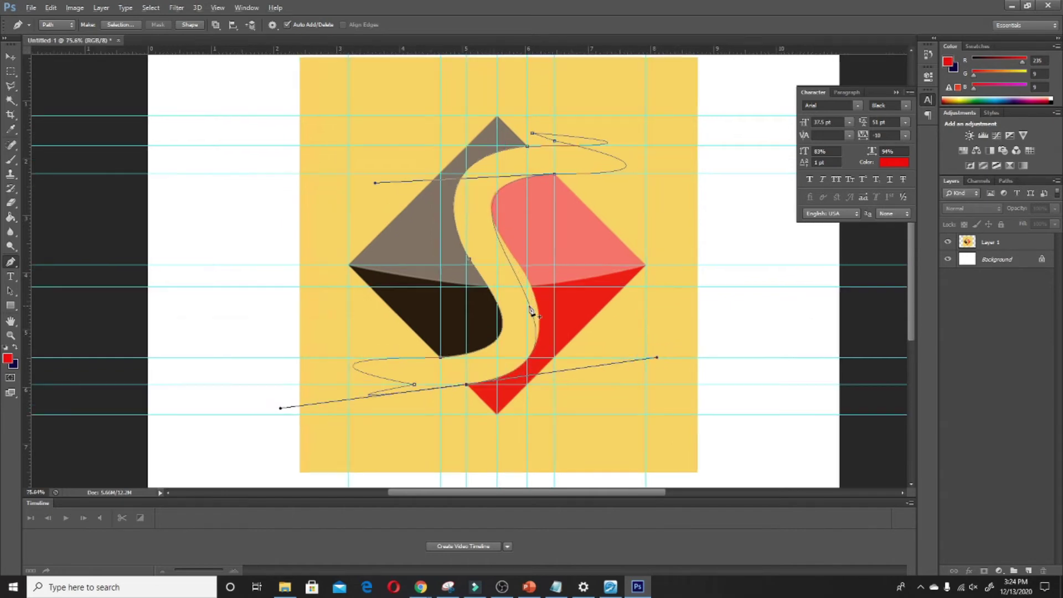
Add an anchor on the S path's right edge and nudge it onto the red shape's edge
scroll(528, 304, "up", 1)
scroll(529, 304, "up", 1)
left_click(515, 273)
left_click_drag(517, 275, 528, 271)
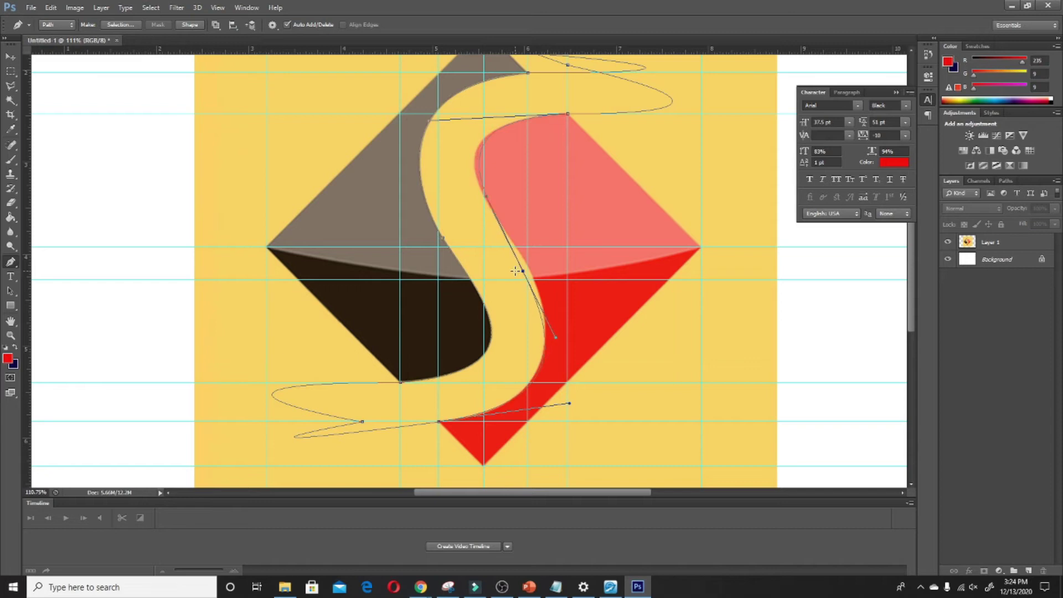
key("Right")
key("Right")
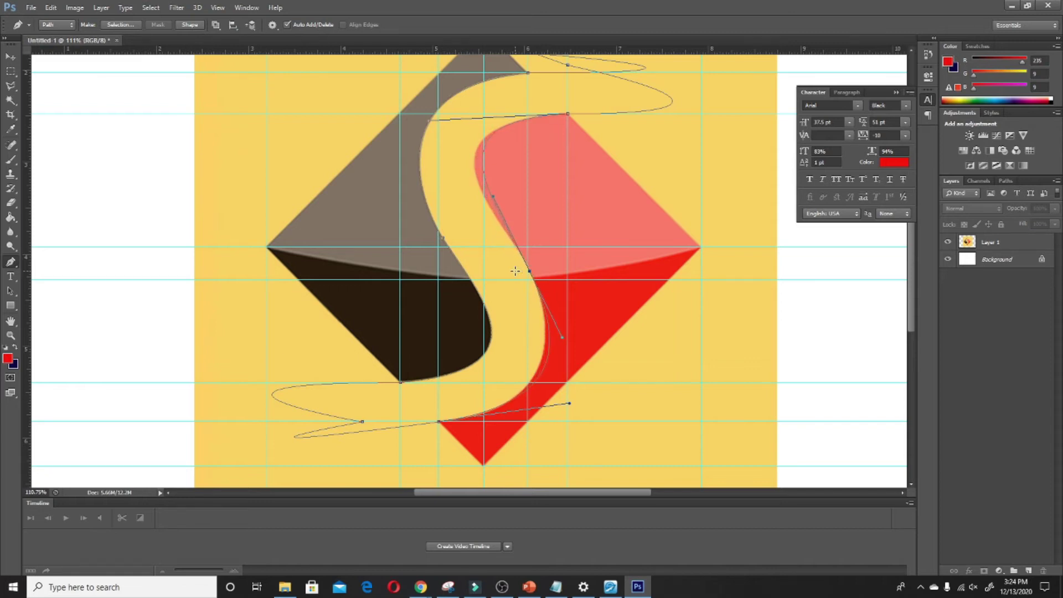
left_click_drag(492, 196, 483, 194)
left_click_drag(484, 195, 493, 215)
left_click_drag(561, 339, 551, 326)
key("Right")
key("Right")
key("Right")
key("Down")
key("Down")
key("Down")
key("Right")
key("Right")
key("Down")
key("Down")
key("Down")
Bend the curves along the pink and red edges, undoing a stray point
mouse_move(495, 220)
left_mouse_down()
mouse_move(492, 202)
mouse_move(492, 219)
mouse_move(527, 254)
mouse_move(516, 224)
left_mouse_up()
left_click_drag(430, 122, 390, 129)
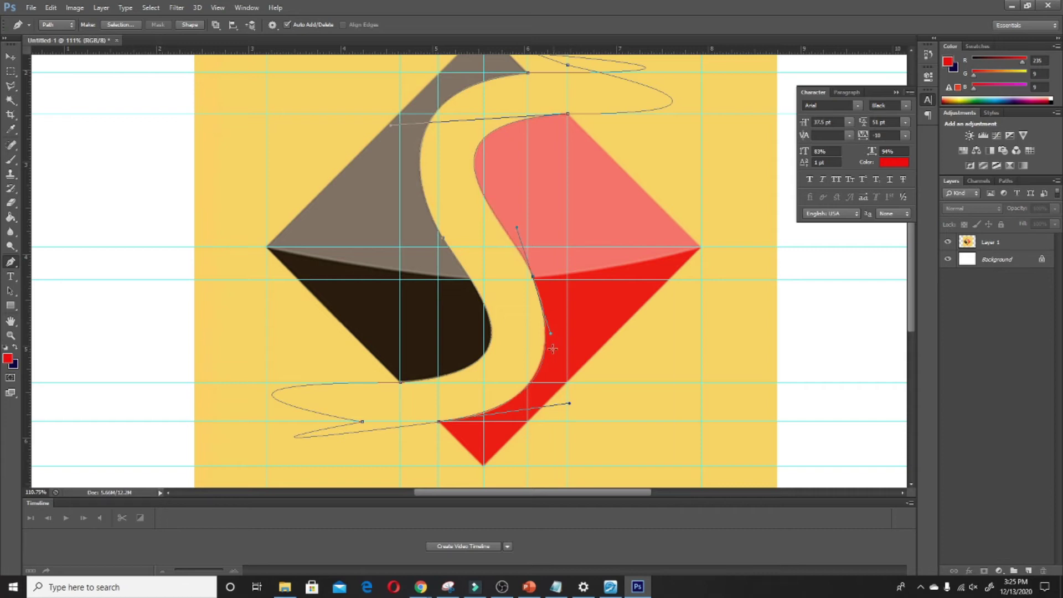
left_click(568, 405)
key("ctrl+z")
scroll(577, 409, "up", 5)
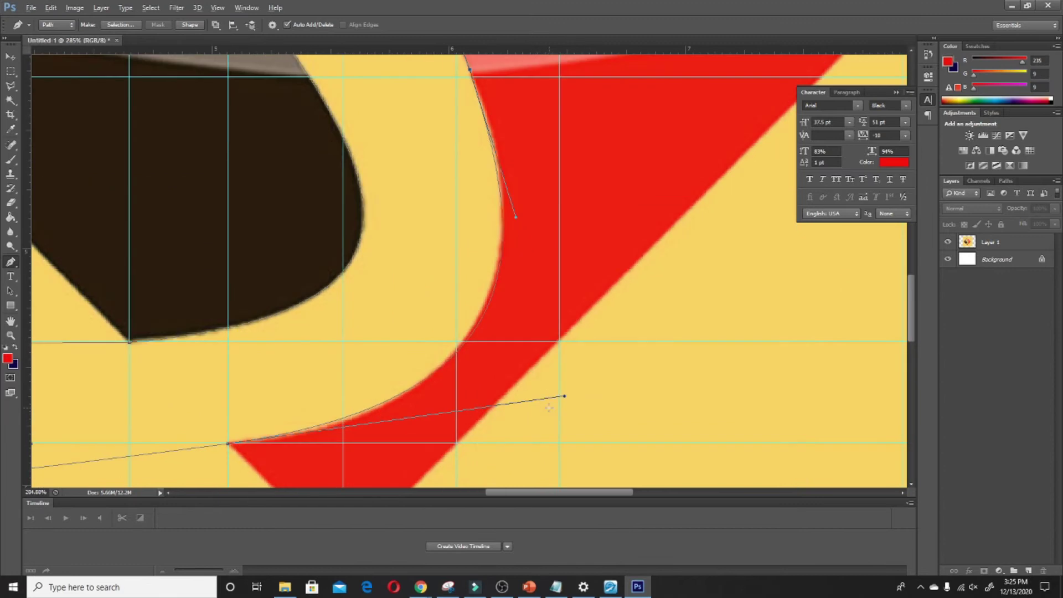
left_click_drag(564, 396, 553, 406)
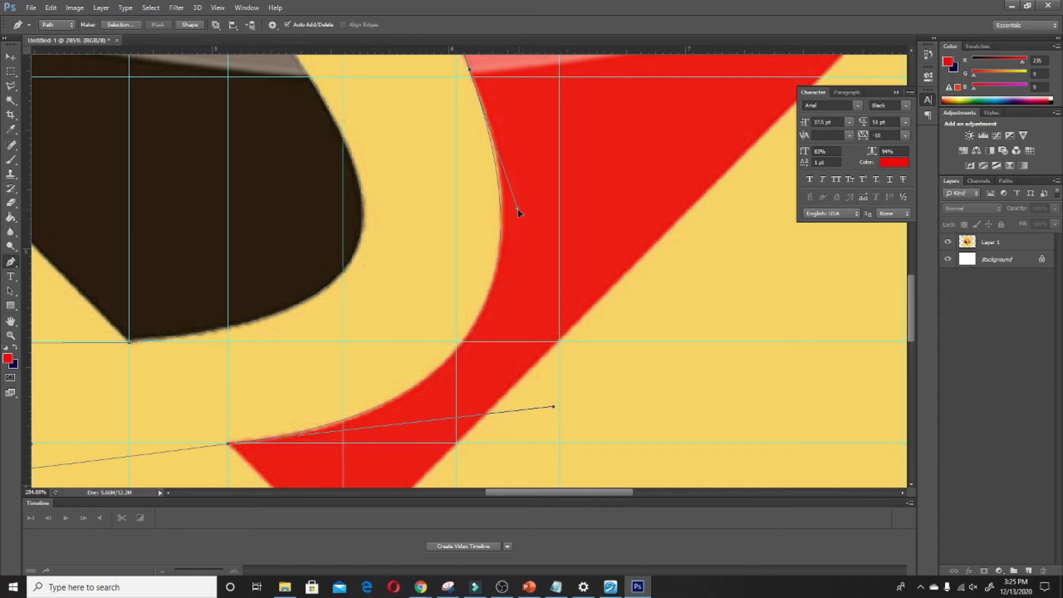
scroll(520, 221, "down", 2)
scroll(528, 266, "down", 1)
scroll(443, 304, "down", 1)
scroll(476, 293, "down", 1)
scroll(487, 297, "up", 1)
Add an anchor on the S path's left edge and shape the curve to hug the grey shape
scroll(465, 250, "up", 3)
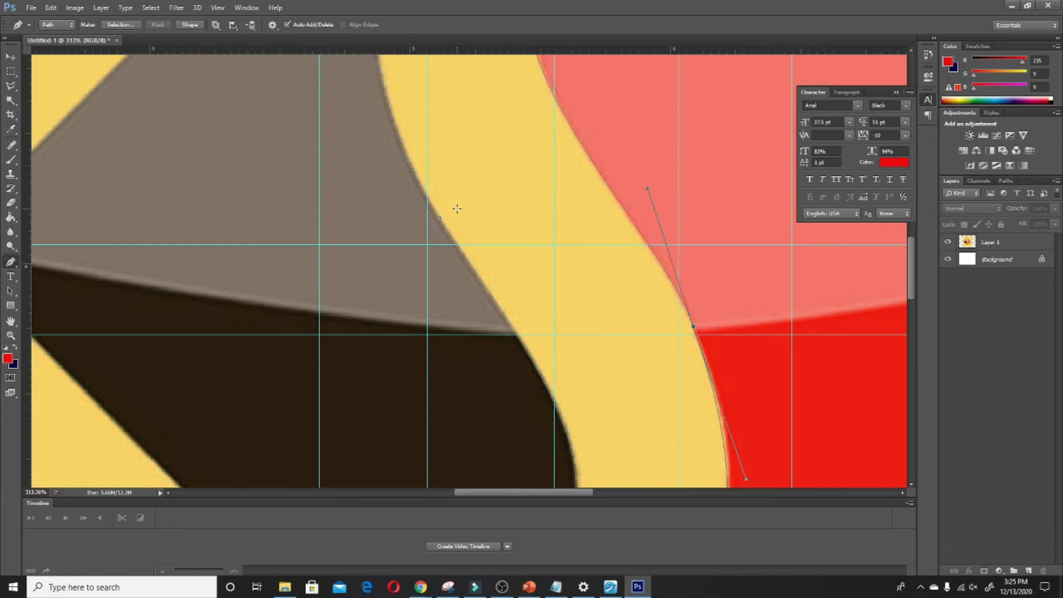
left_click(516, 334)
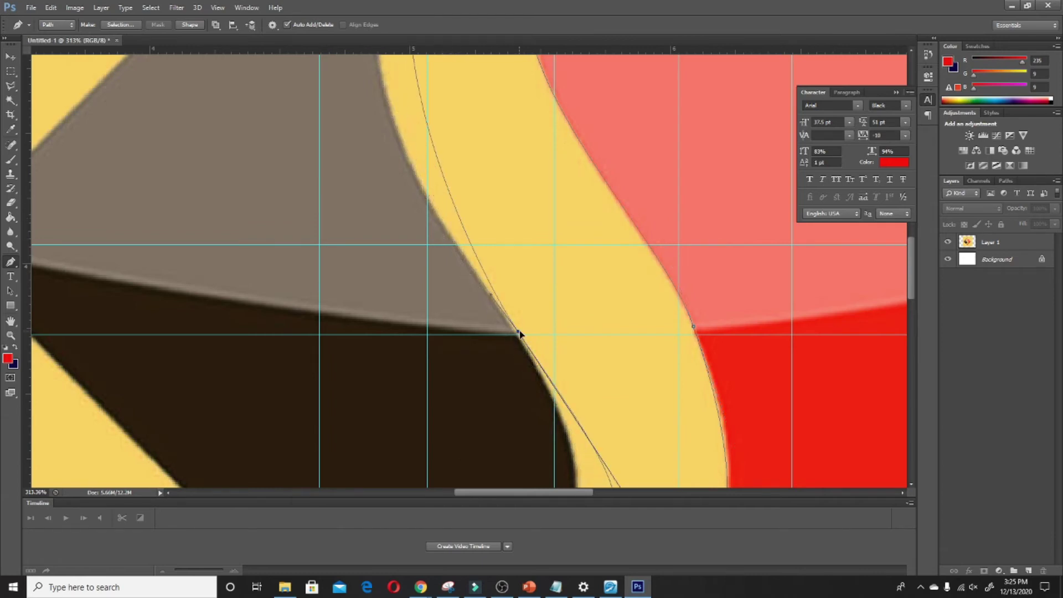
scroll(517, 338, "down", 2)
scroll(526, 382, "down", 1)
left_click_drag(527, 385, 492, 334)
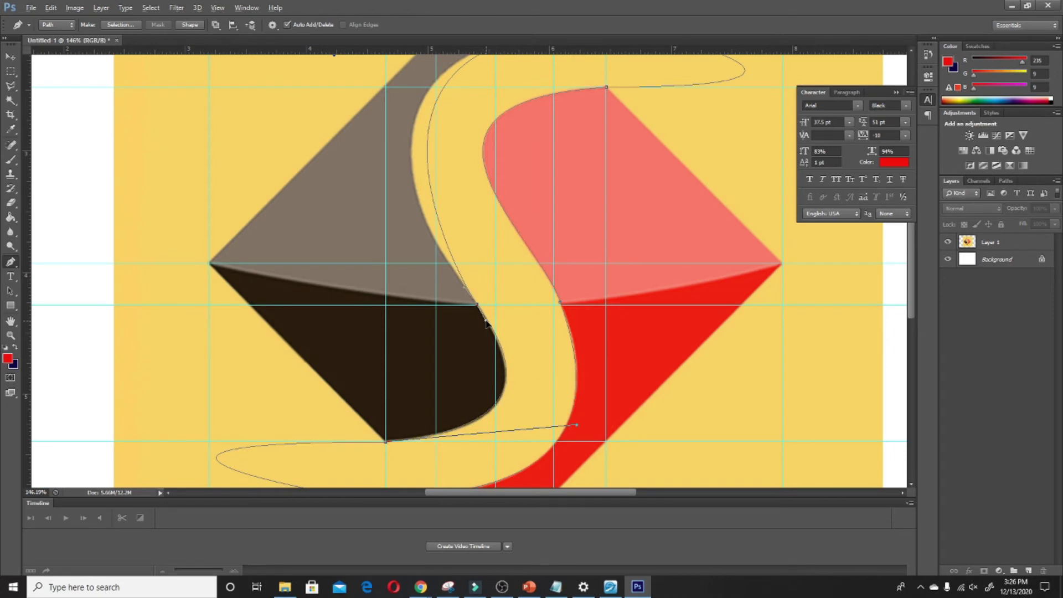
mouse_move(464, 286)
left_mouse_down()
mouse_move(412, 226)
mouse_move(413, 246)
mouse_move(405, 210)
left_mouse_up()
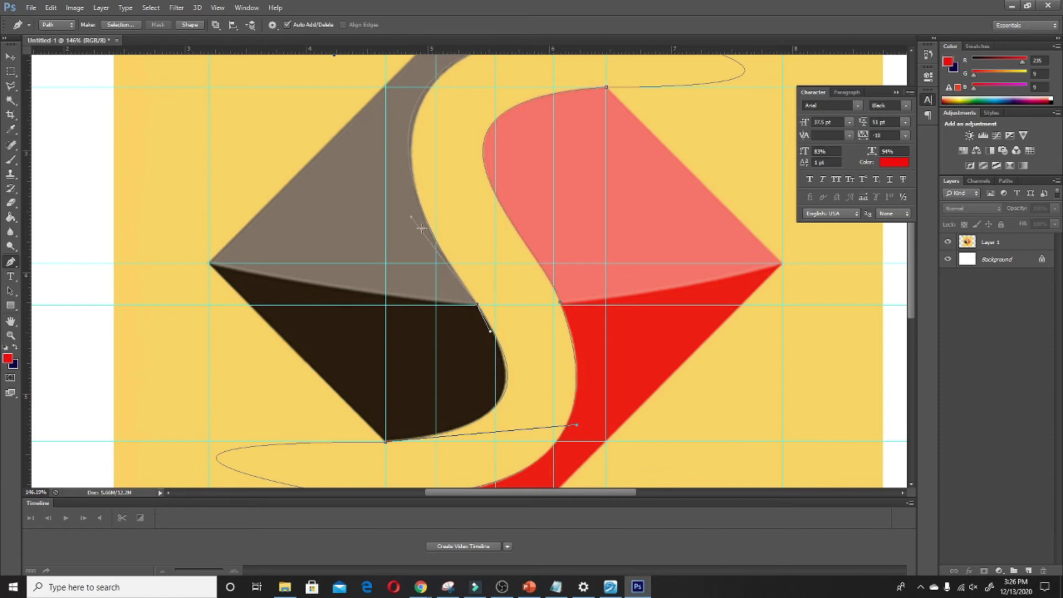
scroll(434, 263, "down", 2)
left_click_drag(360, 107, 370, 102)
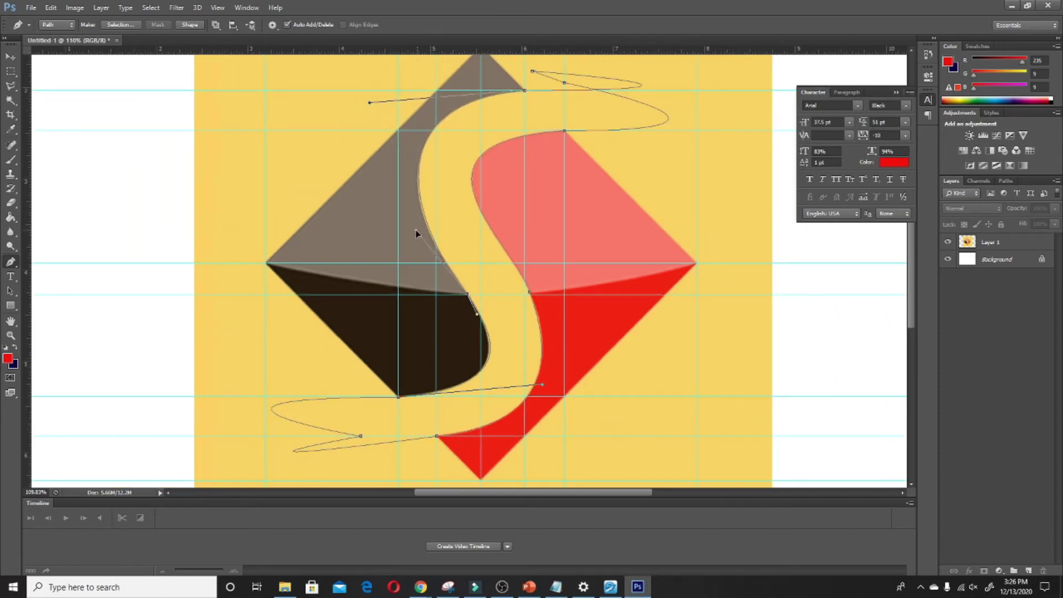
left_click_drag(416, 232, 412, 228)
left_click_drag(467, 294, 453, 273)
Add an anchor on the lower left curve and fit it to the dark brown edge
scroll(453, 272, "up", 2)
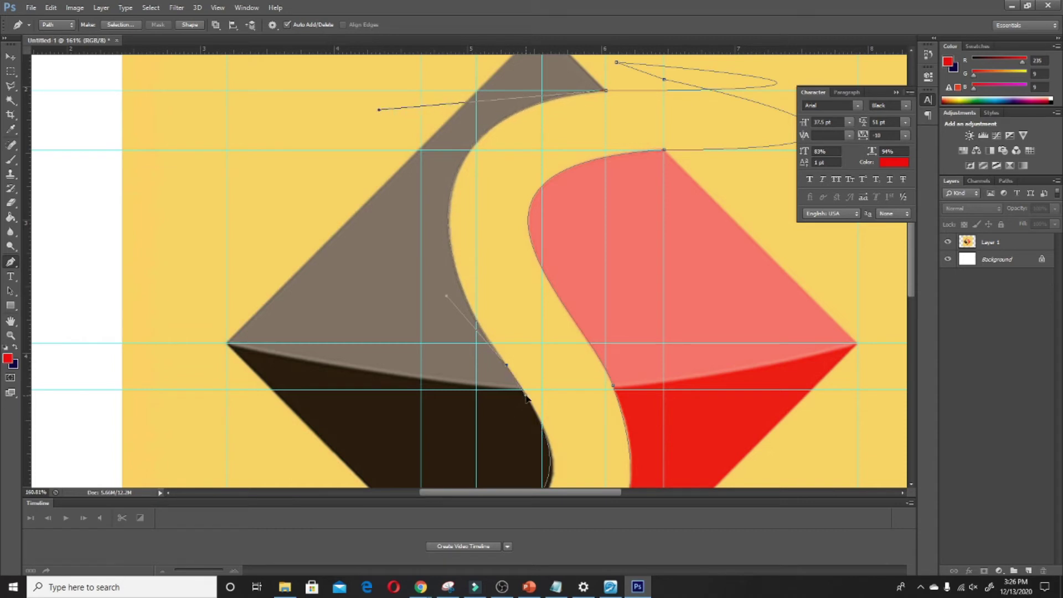
scroll(579, 360, "down", 5)
scroll(545, 331, "up", 4)
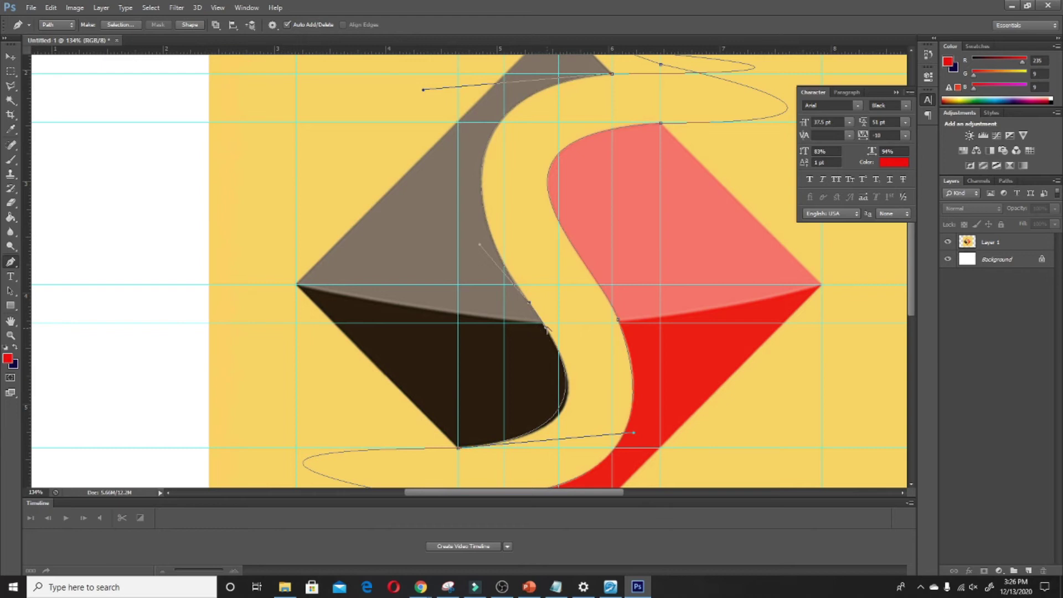
left_click(557, 349)
scroll(556, 350, "up", 5)
left_click_drag(554, 348, 570, 341)
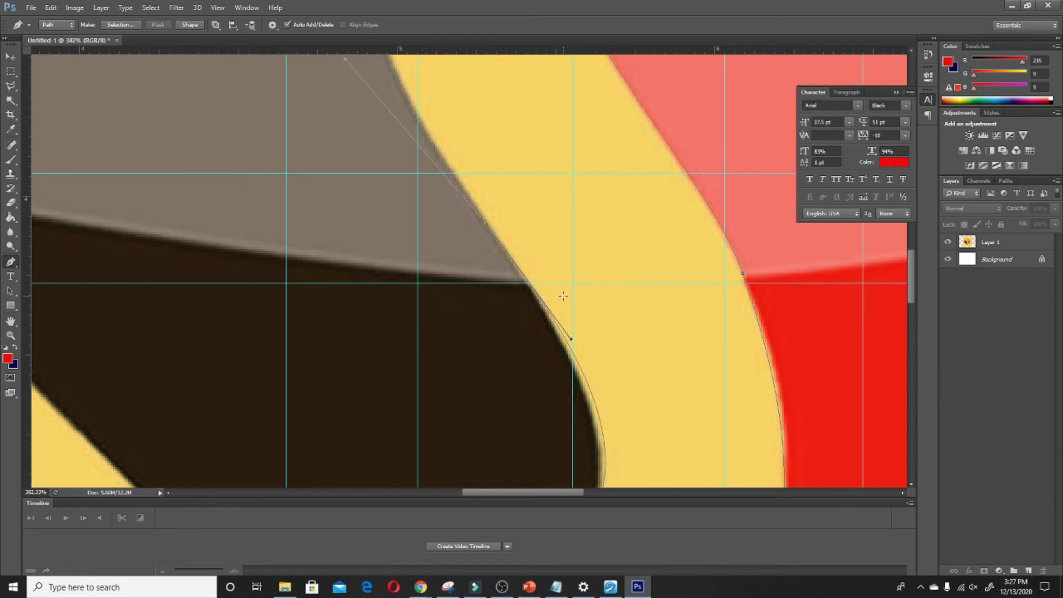
scroll(476, 269, "down", 3)
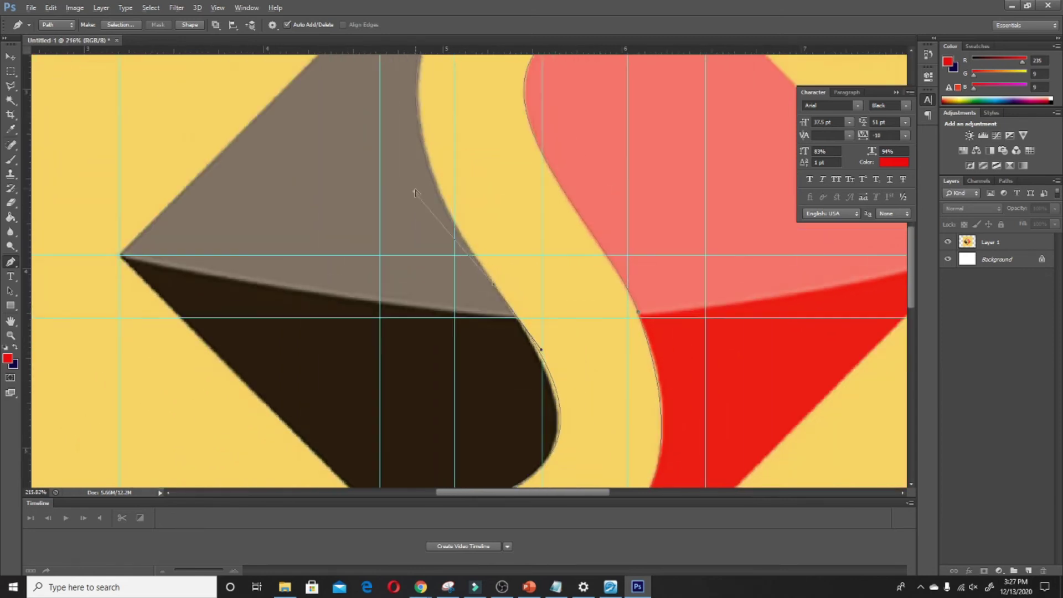
mouse_move(415, 189)
left_mouse_down()
mouse_move(437, 215)
mouse_move(407, 158)
left_mouse_up()
scroll(443, 250, "down", 3)
left_click_drag(389, 115, 396, 114)
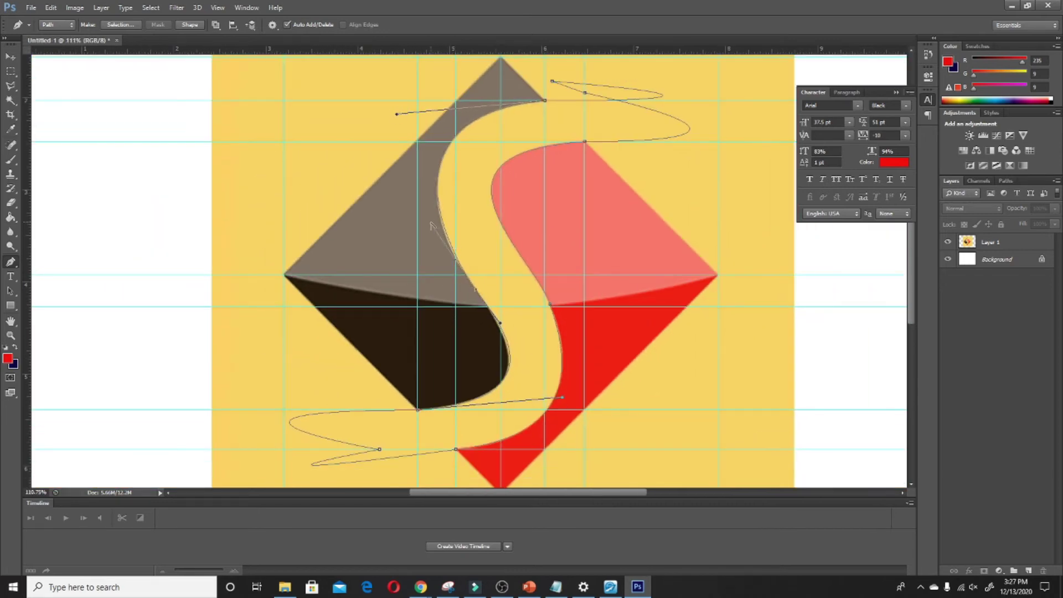
left_click_drag(431, 223, 432, 232)
left_click_drag(562, 396, 563, 400)
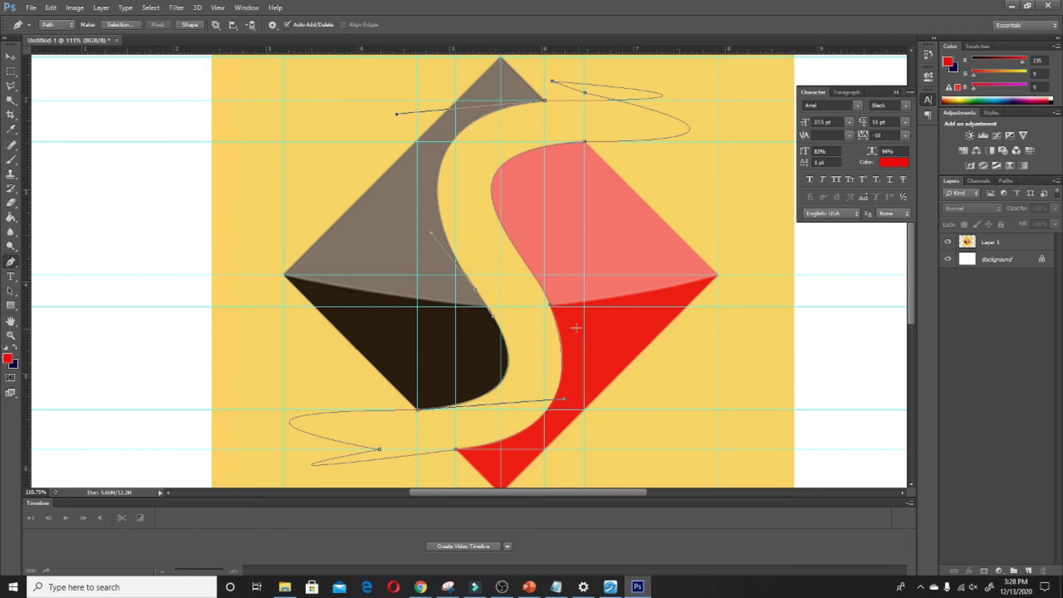
Convert the anchor at the red edge to a smooth point and reshape the adjoining curves
scroll(564, 320, "up", 2)
key("alt")
left_click_drag(545, 302, 572, 371)
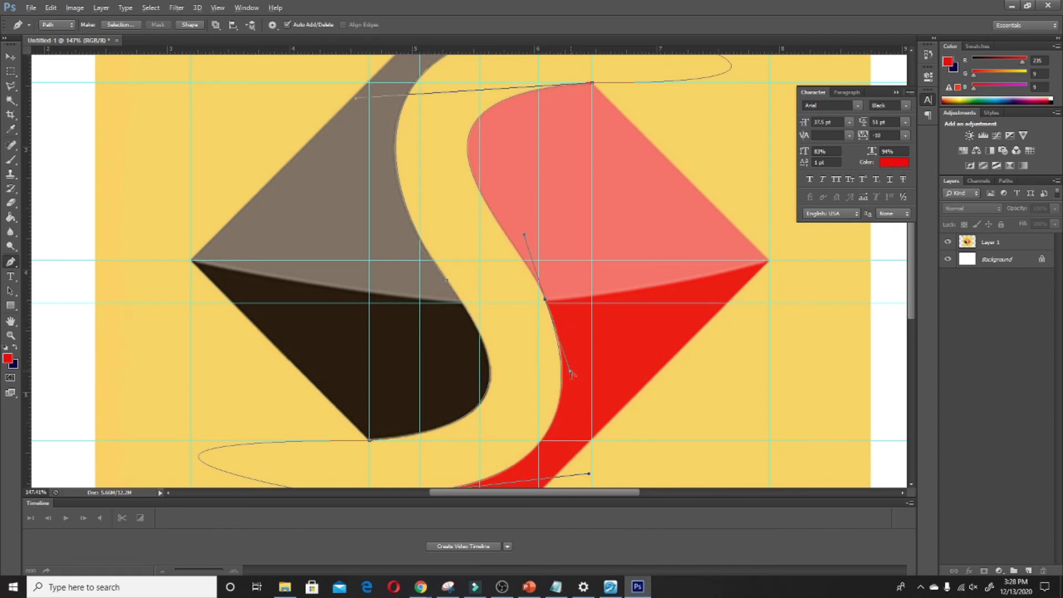
left_click_drag(572, 371, 574, 366)
left_click_drag(523, 239, 524, 250)
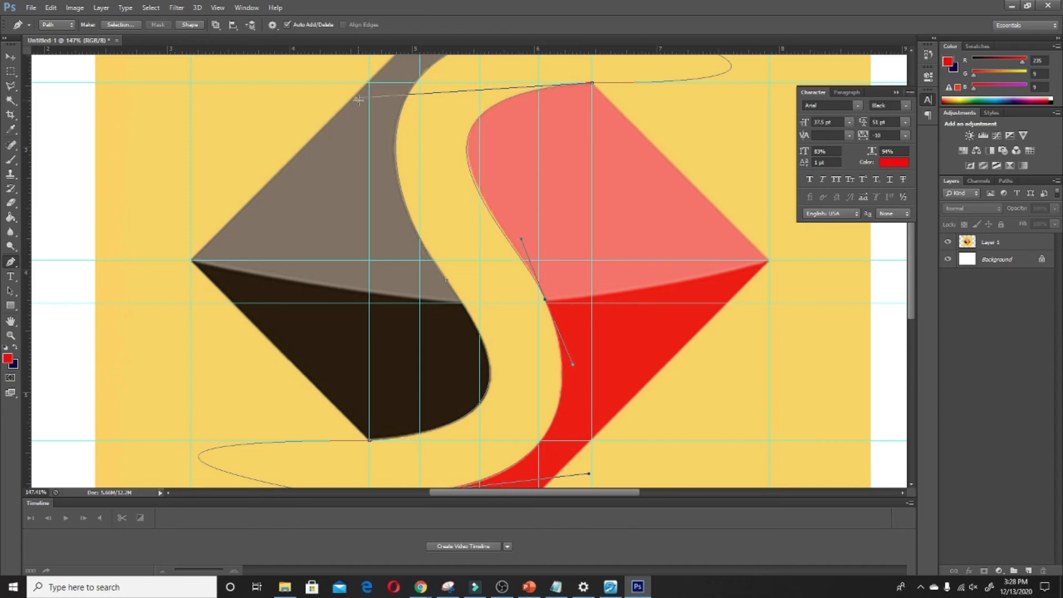
left_click_drag(357, 100, 363, 98)
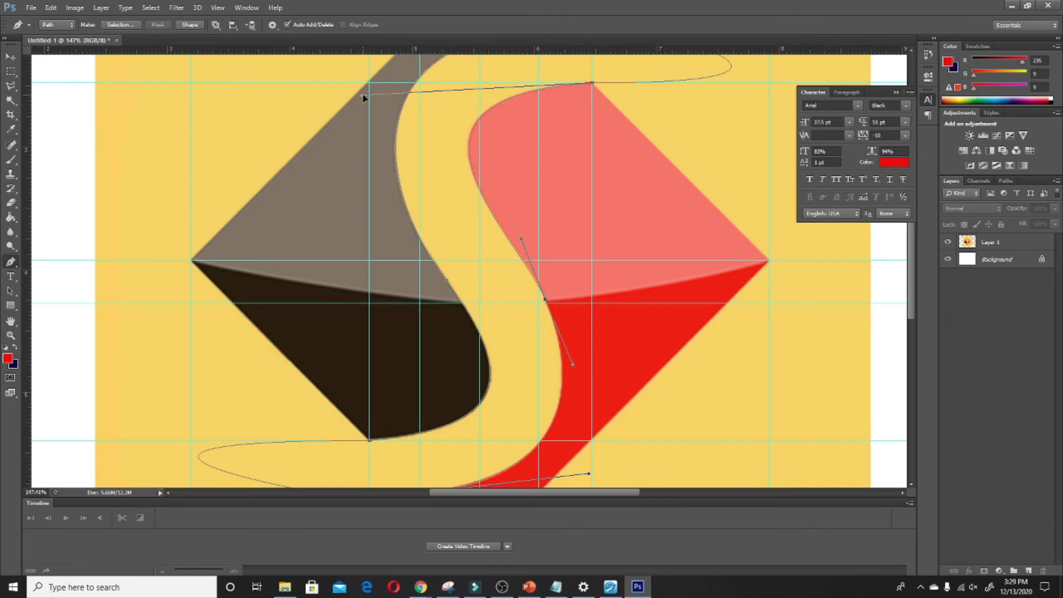
Refine the lower red curve, then zoom out to check the full outline
scroll(628, 295, "down", 2)
scroll(661, 382, "up", 3)
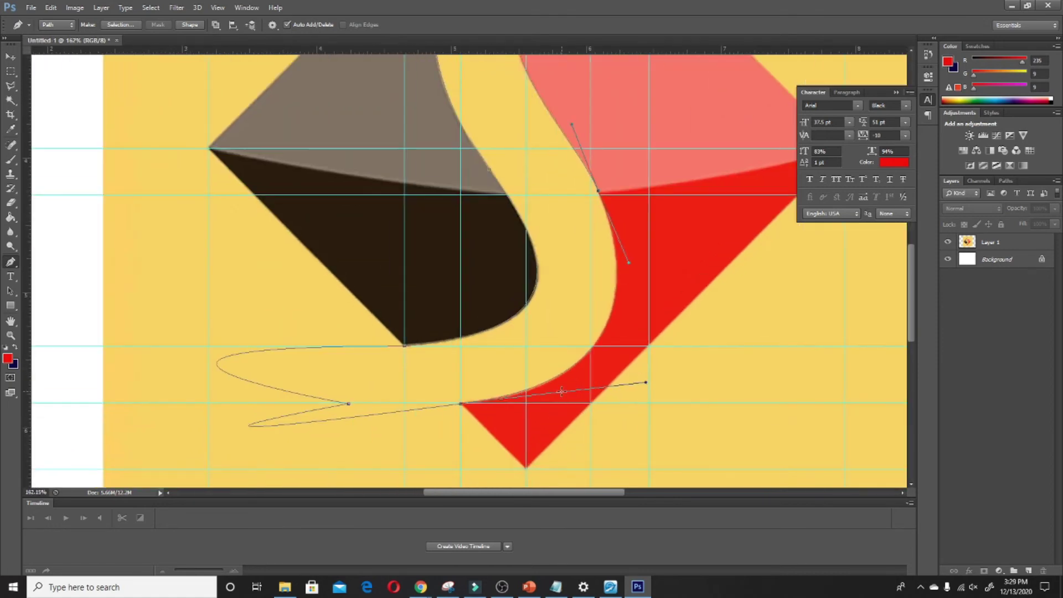
scroll(662, 382, "up", 2)
left_click_drag(756, 354, 753, 363)
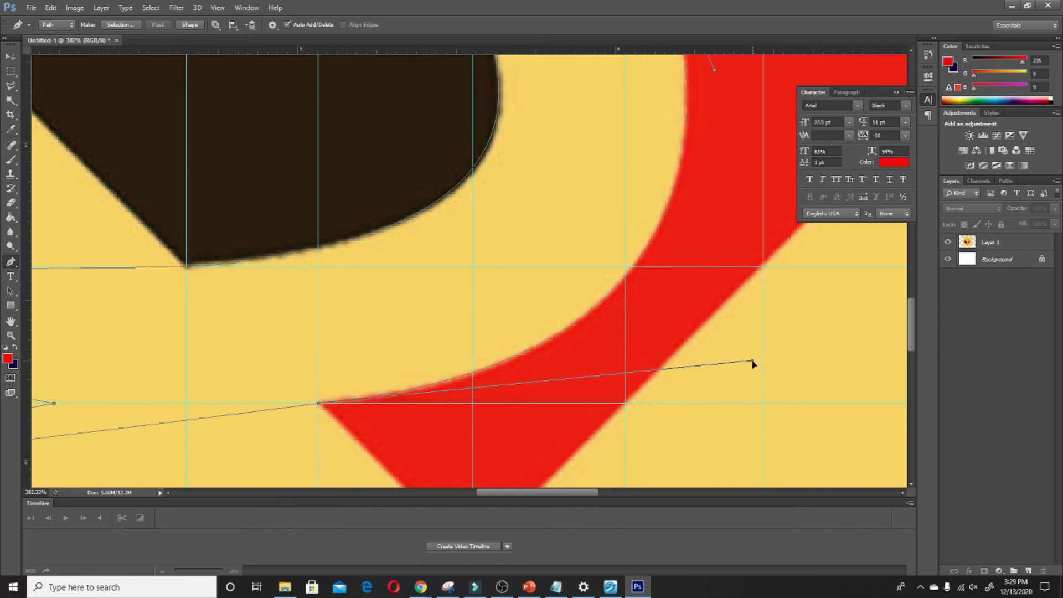
scroll(540, 425, "down", 2)
scroll(539, 425, "down", 1)
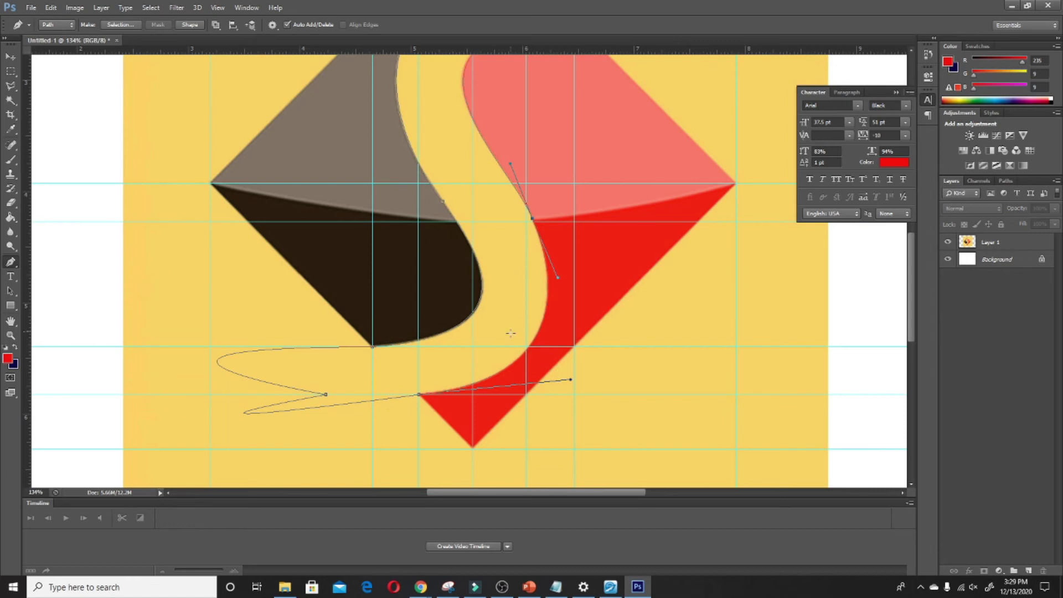
scroll(367, 360, "down", 1)
scroll(367, 359, "down", 2)
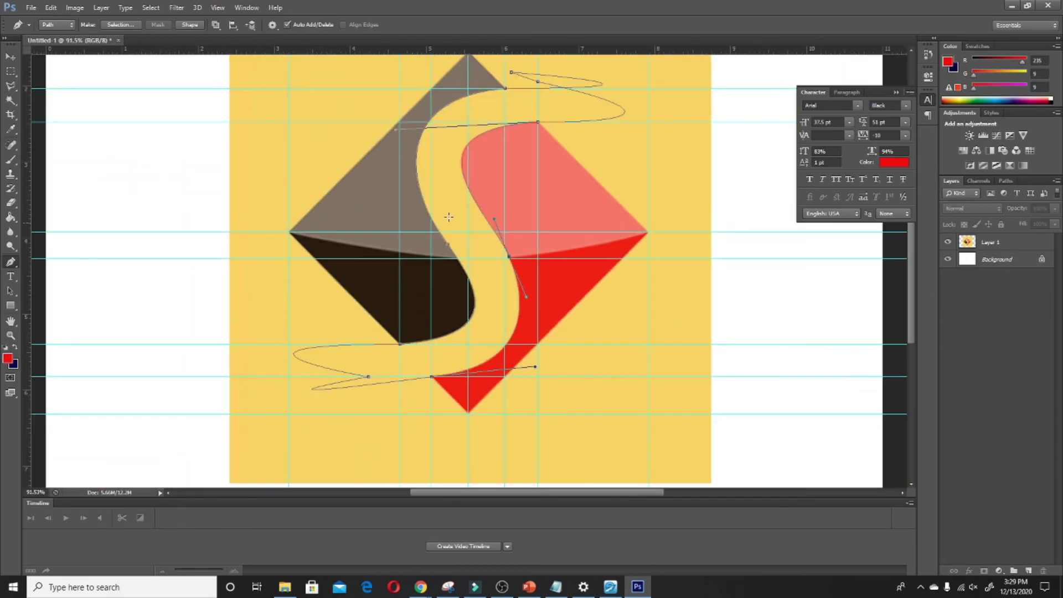
scroll(597, 150, "down", 1)
scroll(534, 382, "down", 1)
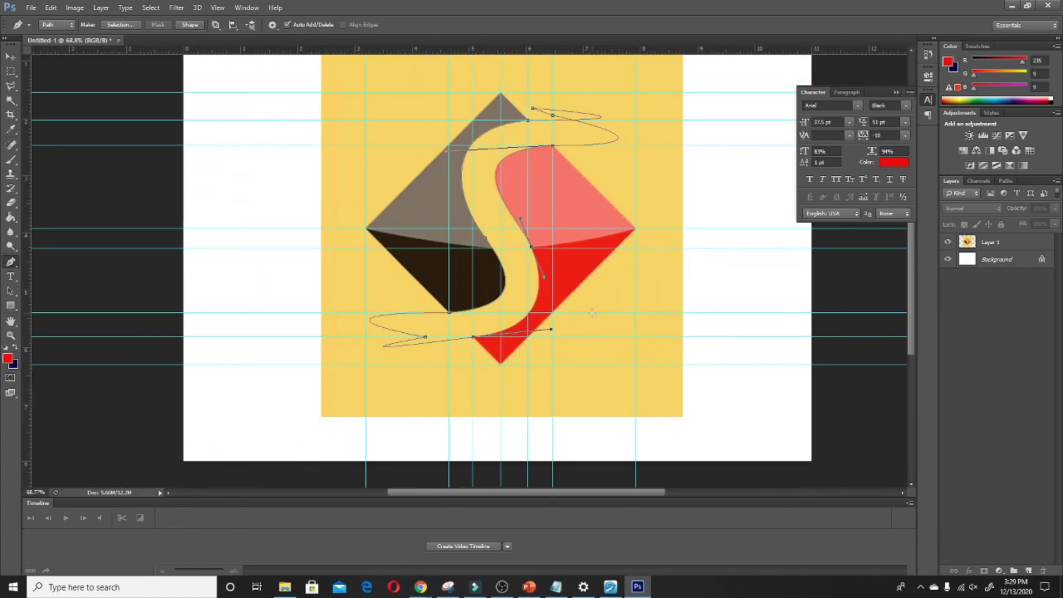
scroll(464, 296, "down", 1)
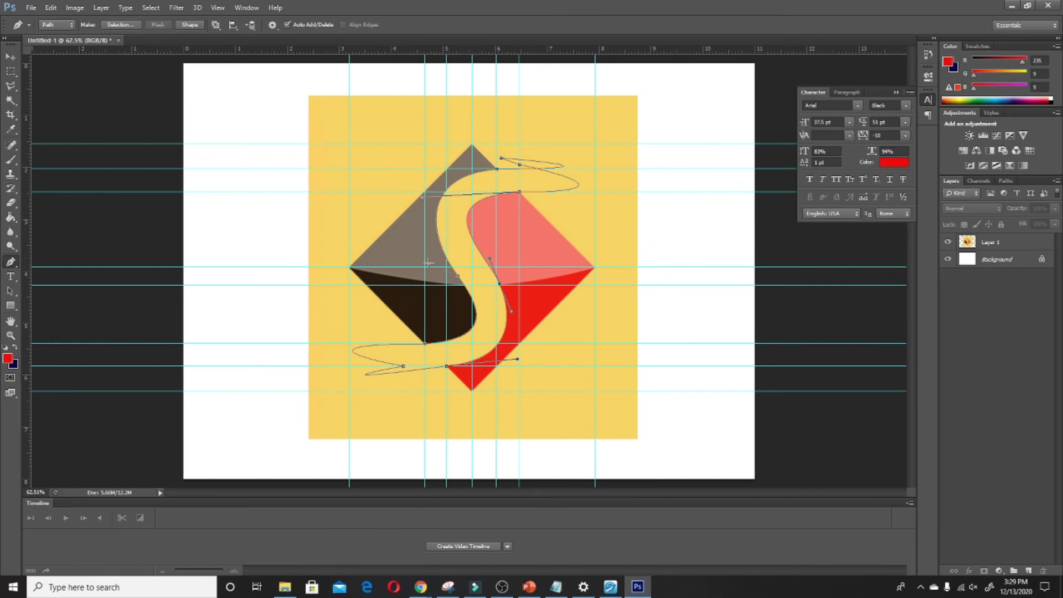
scroll(549, 261, "up", 2)
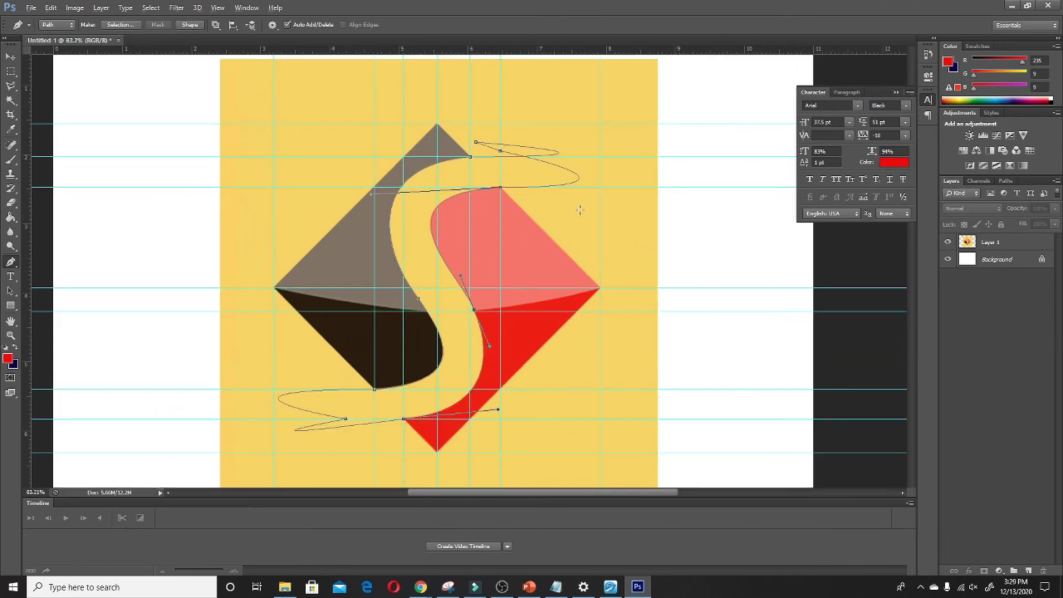
Turn the S path into a selection
right_click(547, 162)
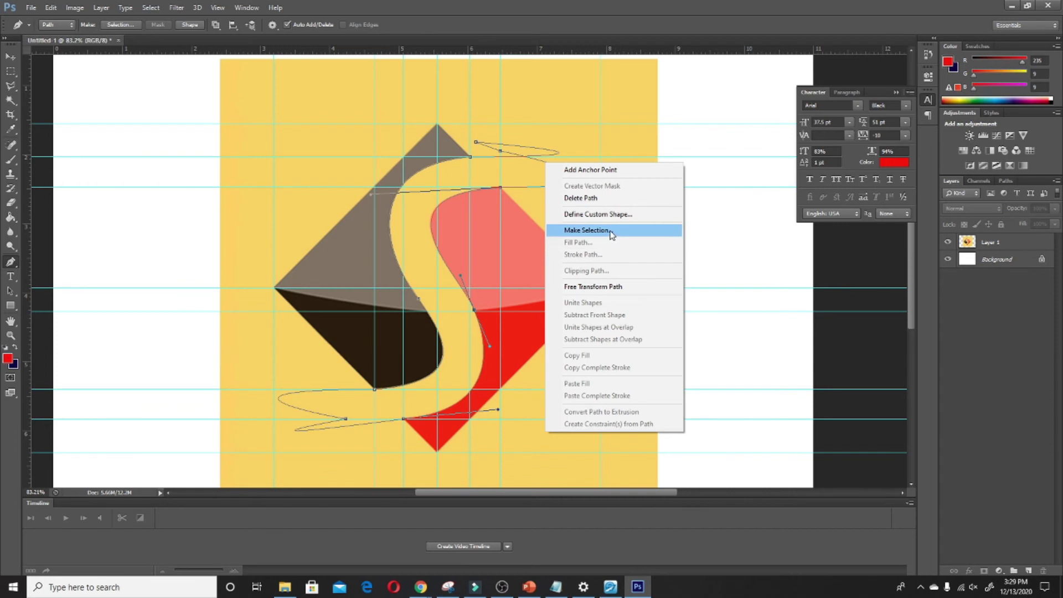
left_click(611, 230)
left_click(598, 173)
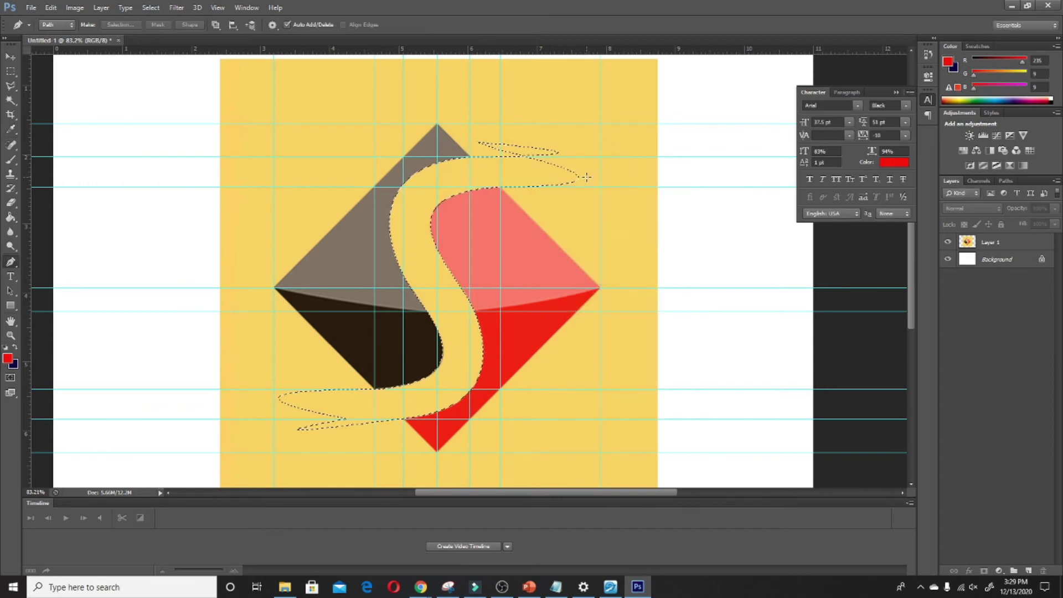
Save the selection as a new channel named S
left_click(75, 8)
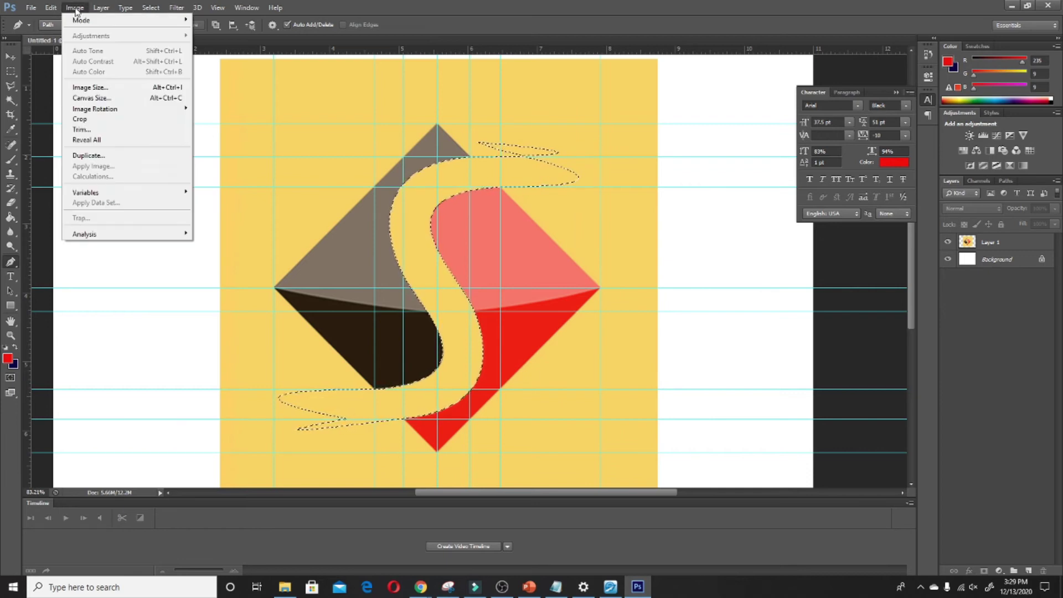
left_click(171, 211)
type("S")
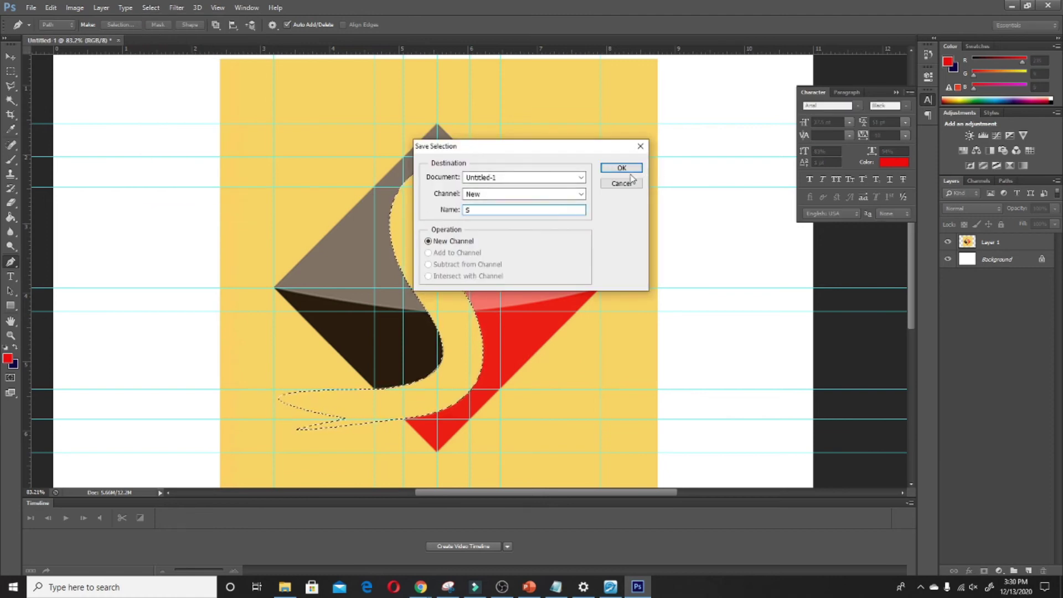
left_click(621, 167)
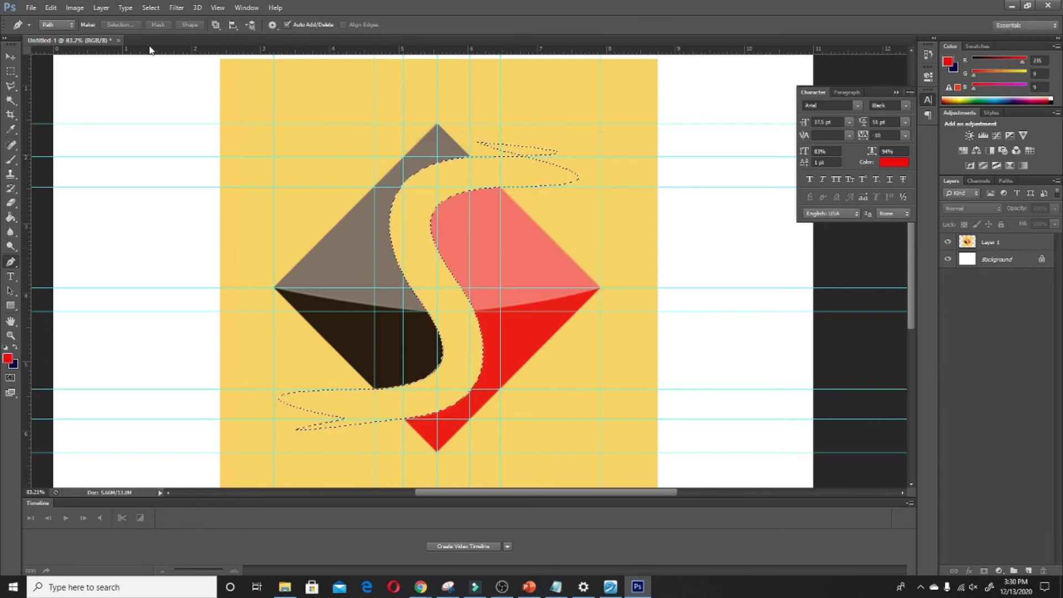
Check the existing channels without saving another, then deselect
left_click(151, 8)
left_click(183, 212)
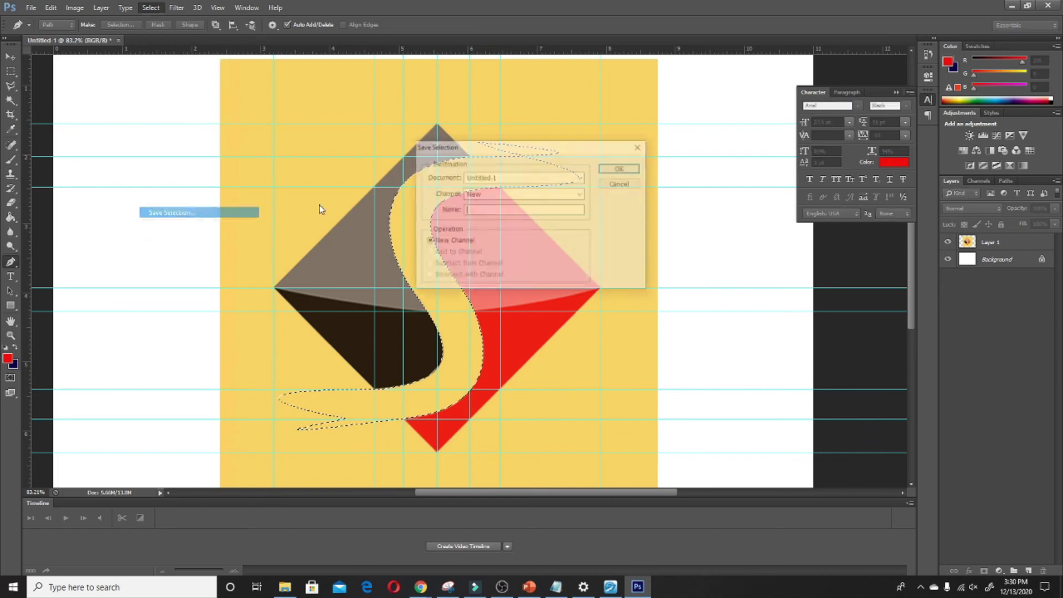
left_click(580, 194)
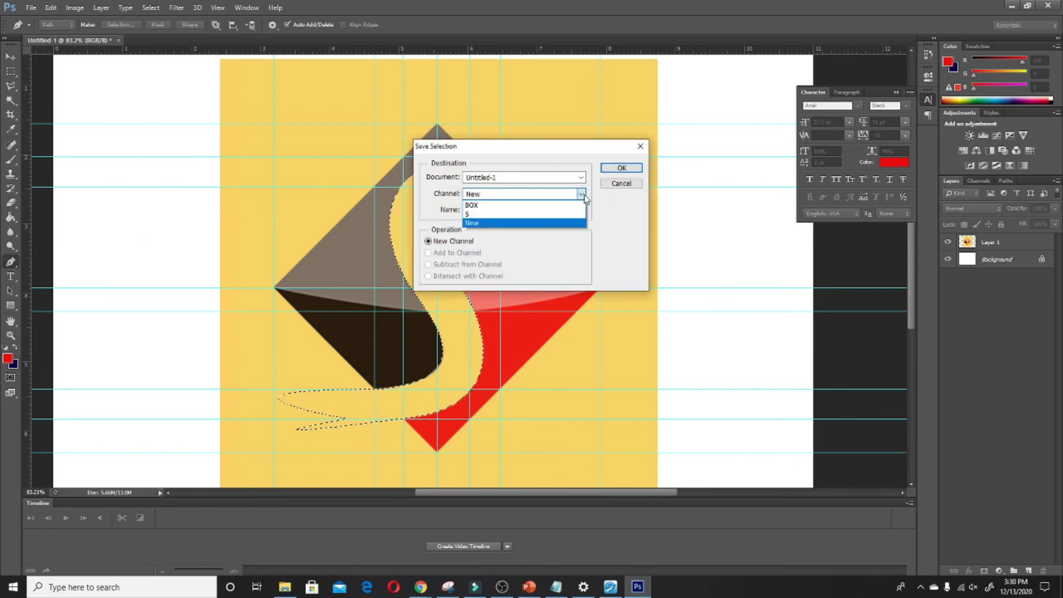
left_click(556, 99)
left_click(614, 168)
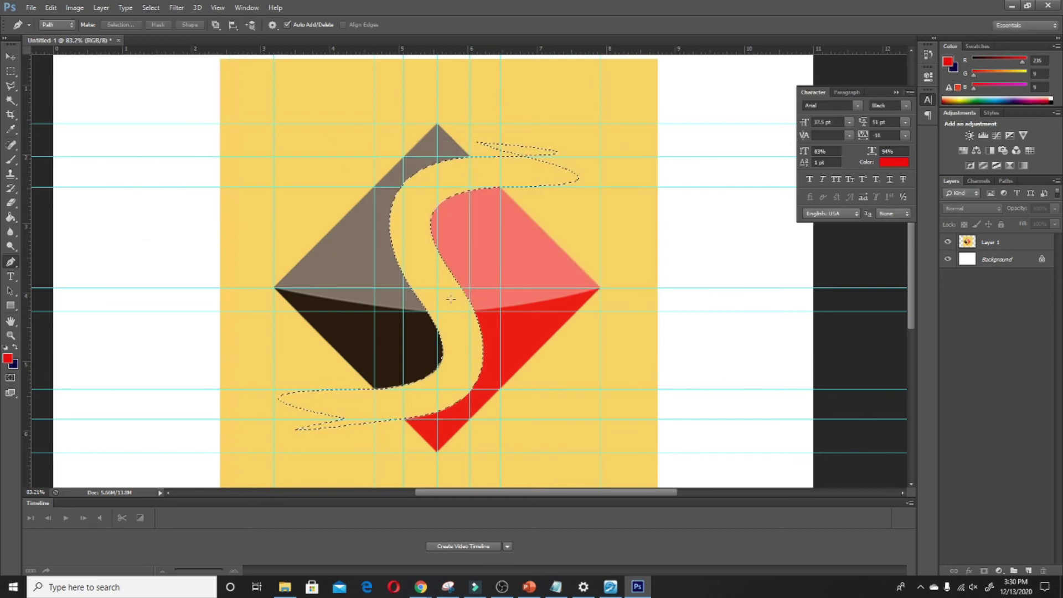
key("ctrl+d")
Place a point above the diamond tip, curved points at its left and right corners, and close the path
left_click(436, 80)
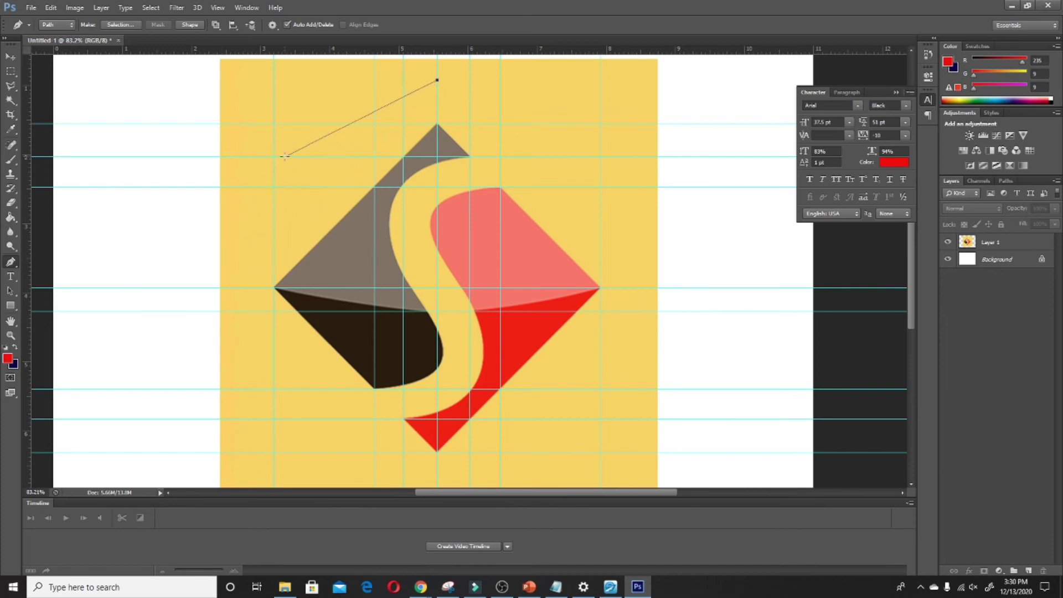
left_click_drag(274, 287, 368, 318)
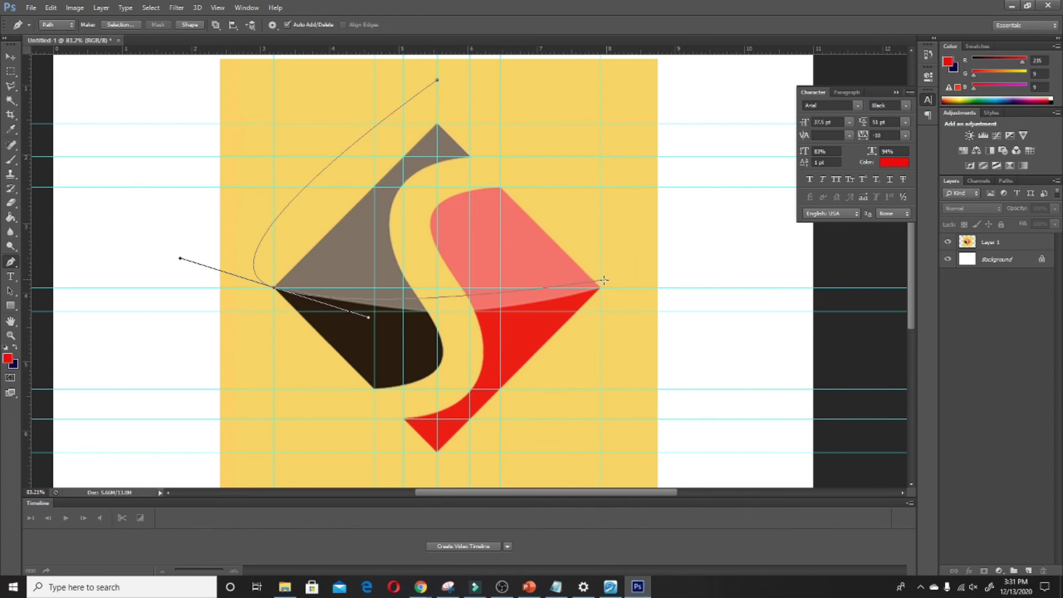
mouse_move(601, 288)
left_mouse_down()
mouse_move(687, 256)
mouse_move(570, 154)
left_mouse_up()
left_click(437, 81)
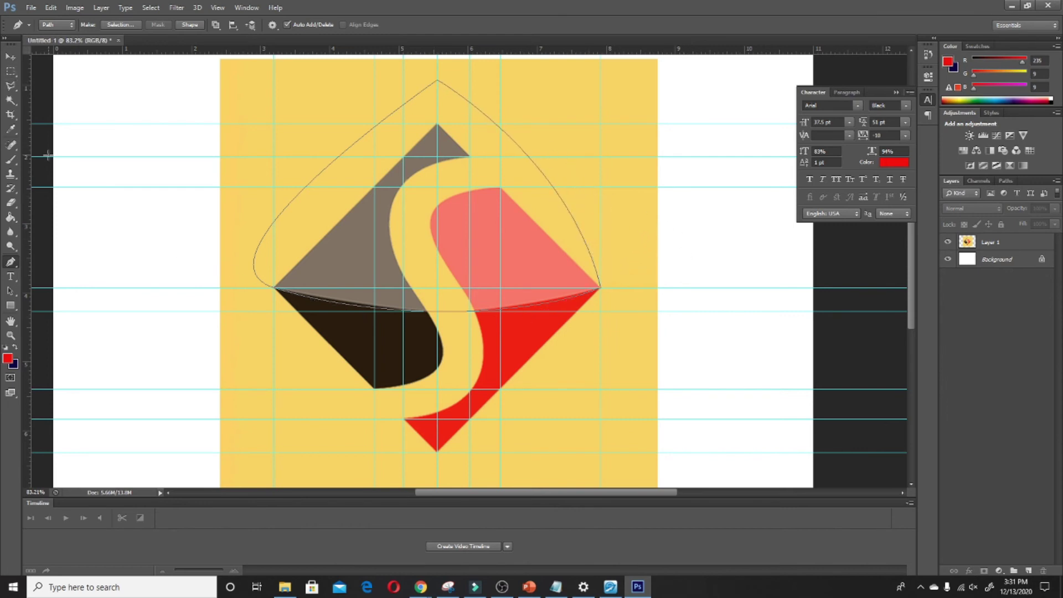
Select the artwork layer and zoom in on the path's left corner anchor
left_click(10, 57)
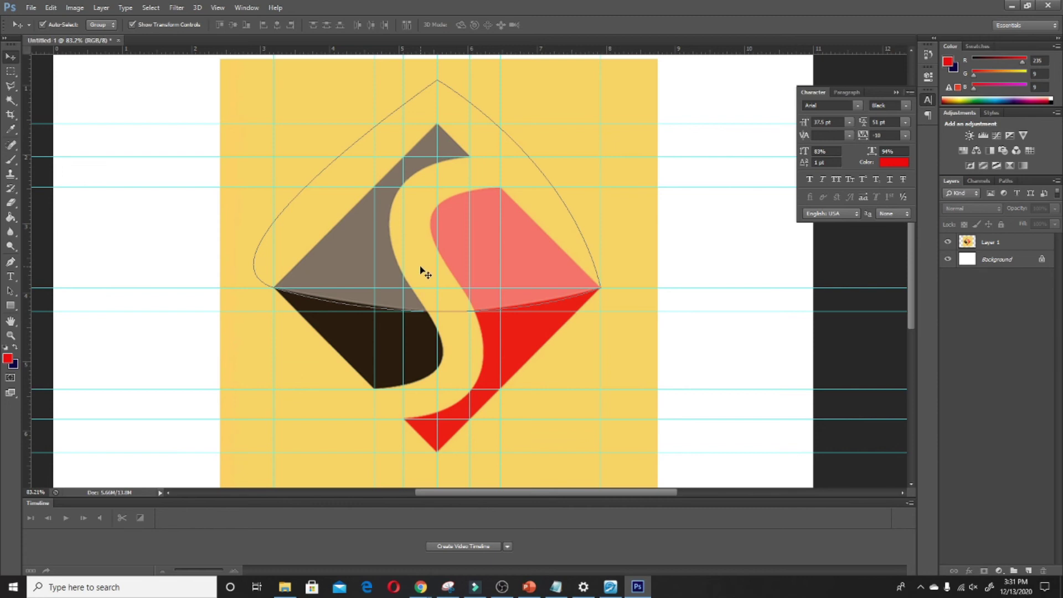
left_click(267, 286)
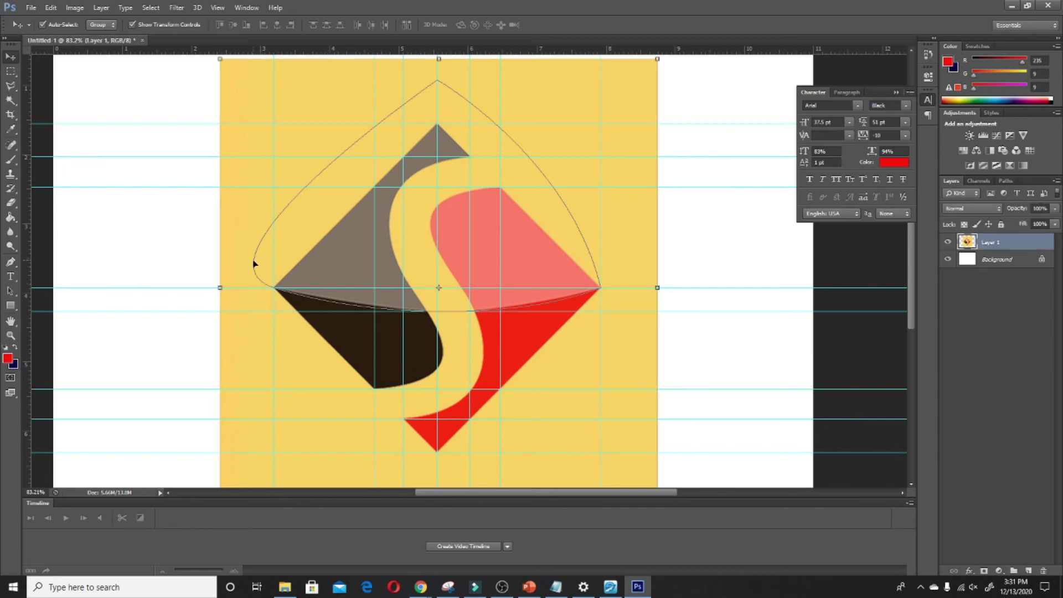
left_click(303, 294)
scroll(273, 287, "up", 5)
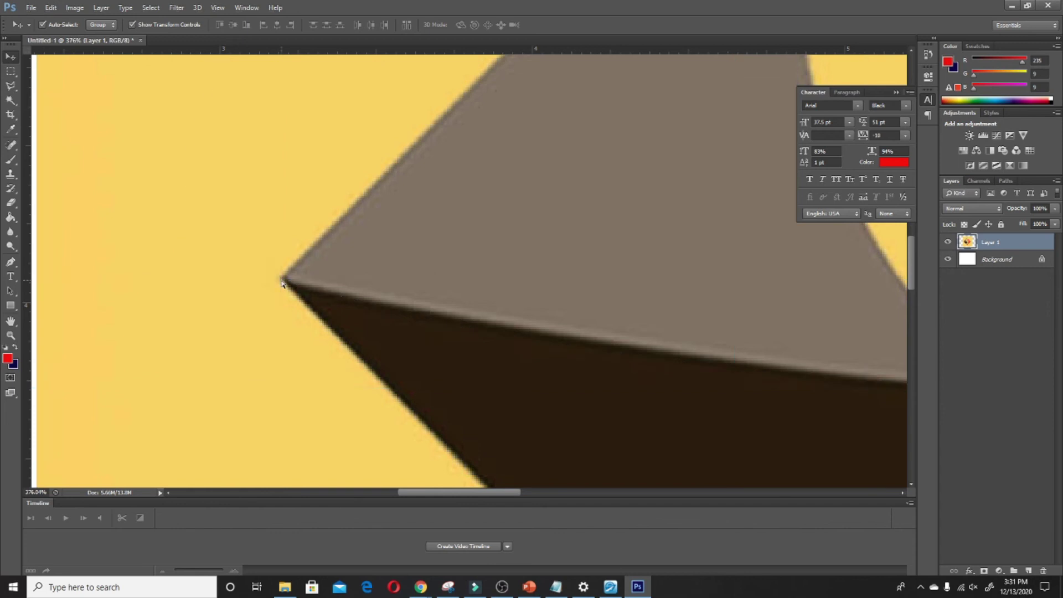
scroll(273, 304, "up", 5)
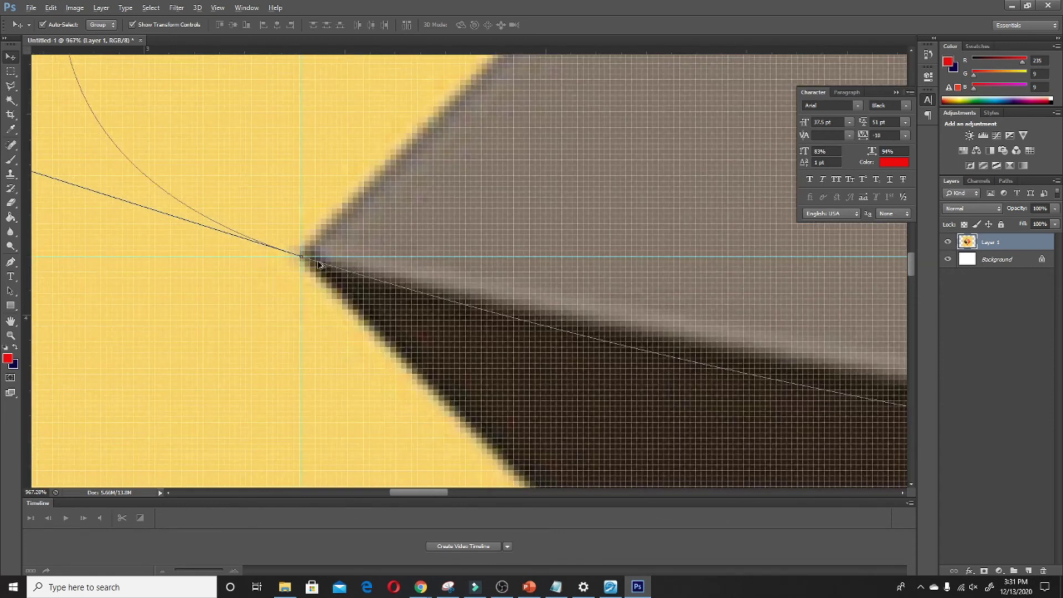
scroll(226, 268, "down", 2)
scroll(339, 294, "down", 2)
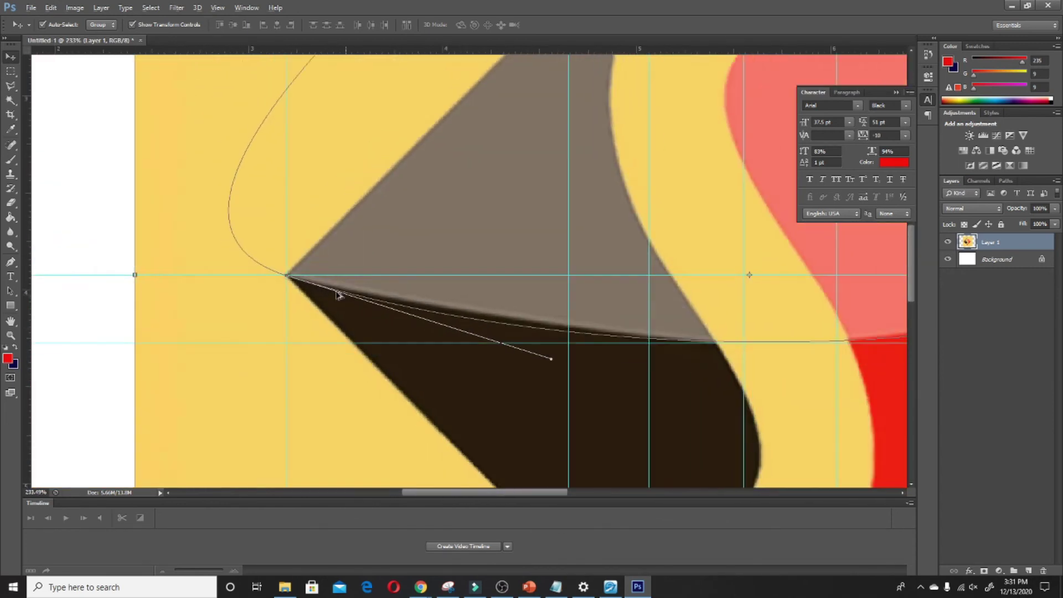
scroll(431, 331, "down", 2)
scroll(431, 331, "down", 2)
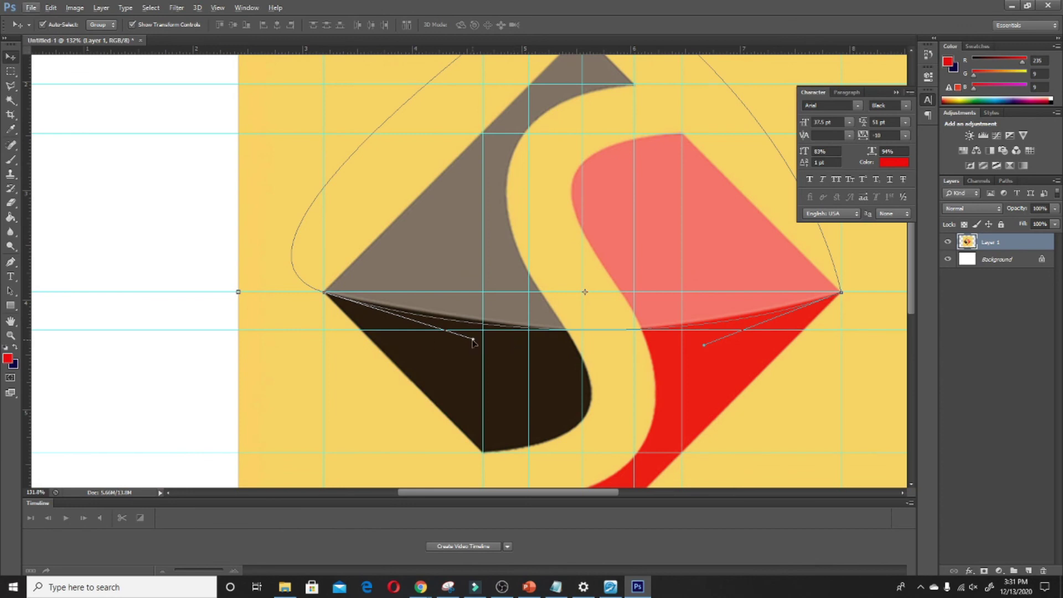
Drag the left and right direction handles so the bottom curve bows gently between the corners
left_click_drag(474, 342, 472, 342)
left_click(10, 262)
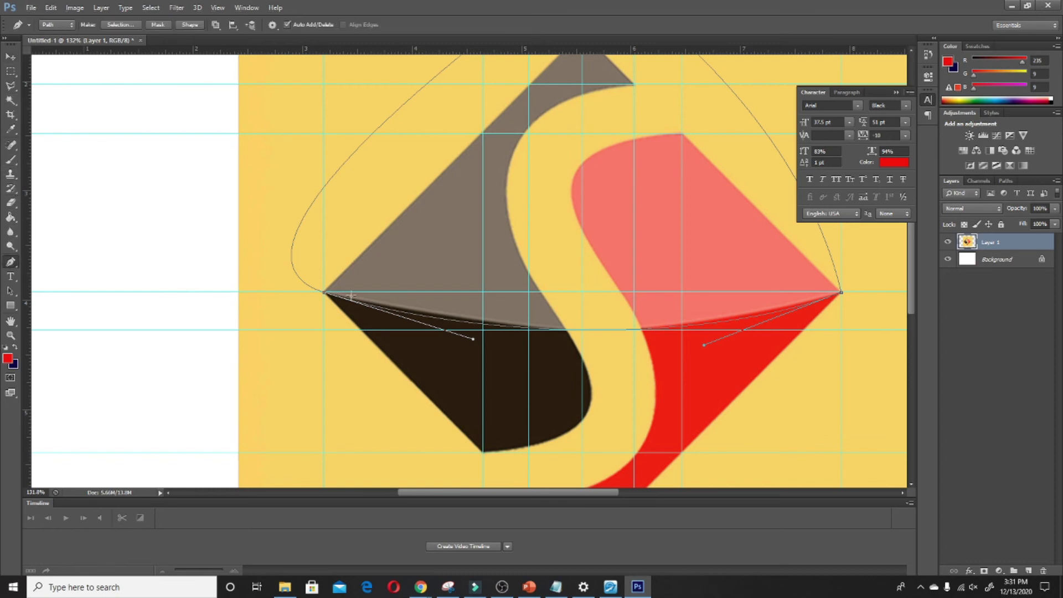
mouse_move(474, 342)
left_mouse_down()
mouse_move(483, 331)
mouse_move(497, 339)
left_mouse_up()
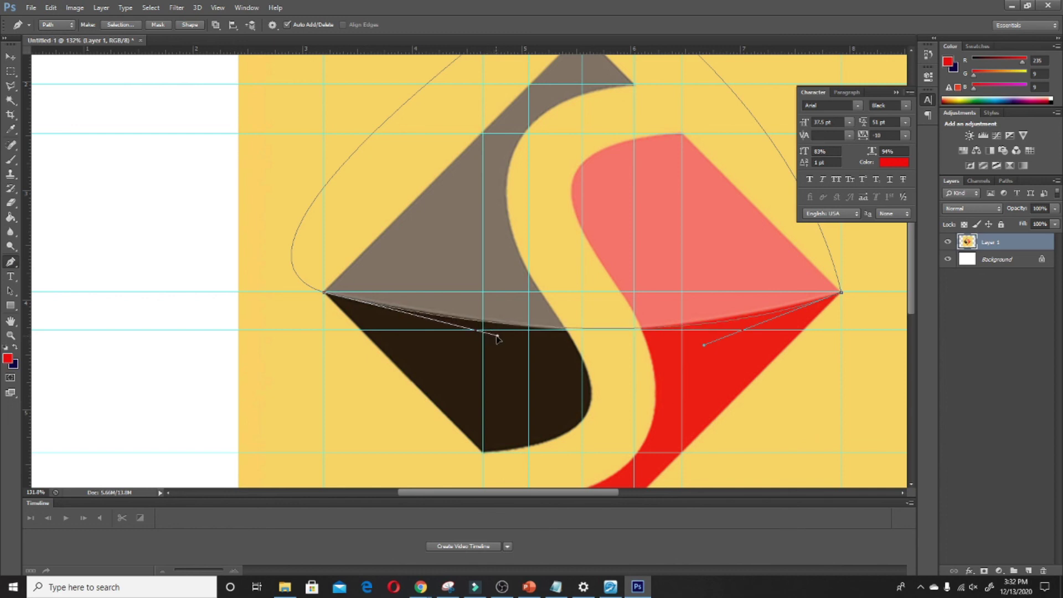
left_click_drag(704, 346, 655, 348)
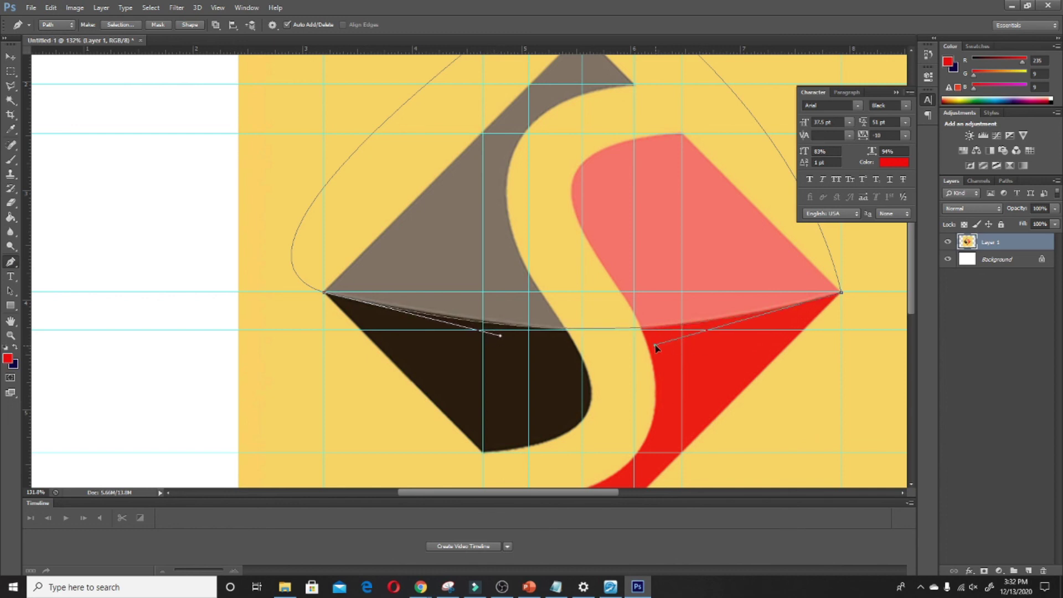
left_click_drag(500, 338, 513, 337)
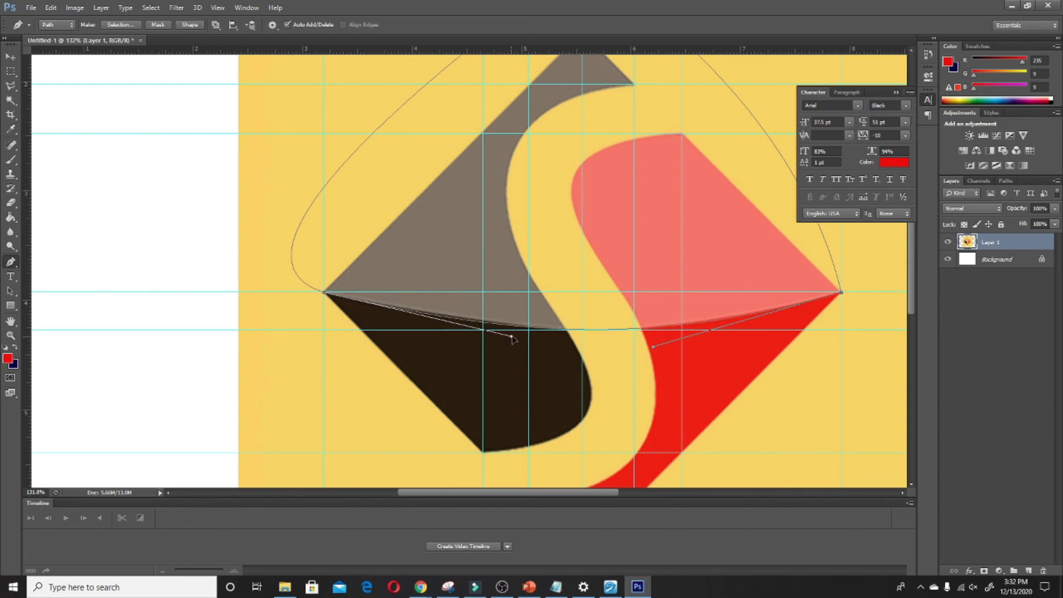
scroll(450, 344, "down", 5)
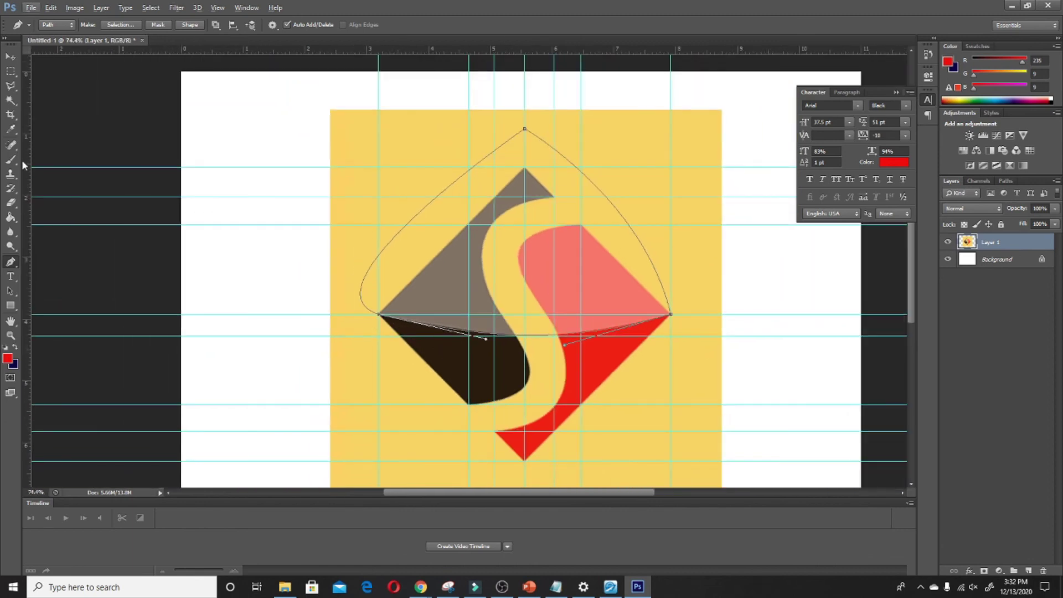
Convert the top-half arch path into a selection with Make Selection
key("alt+s")
right_click(526, 133)
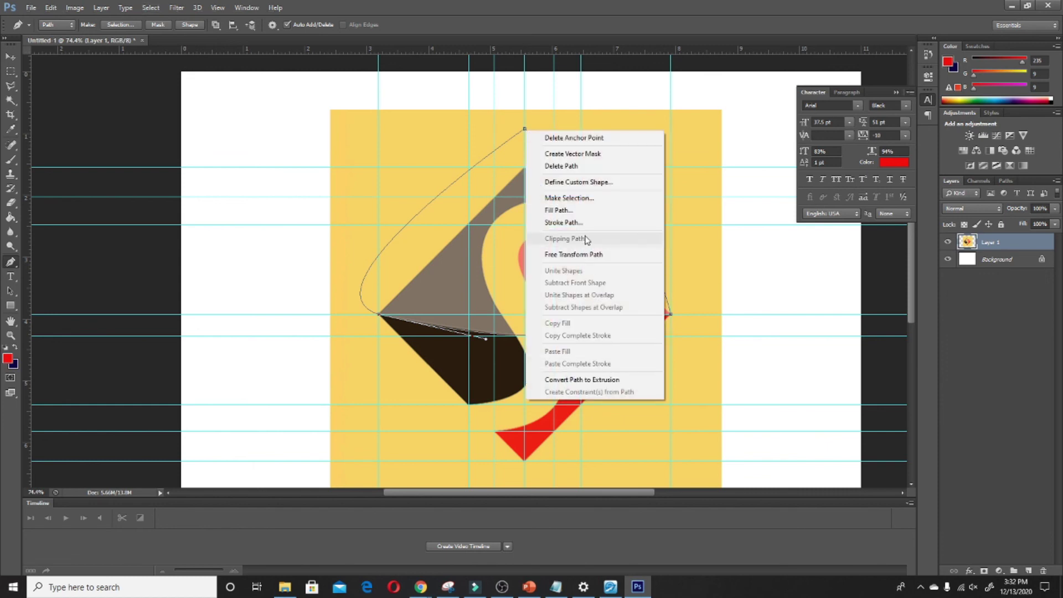
left_click(576, 199)
left_click(581, 176)
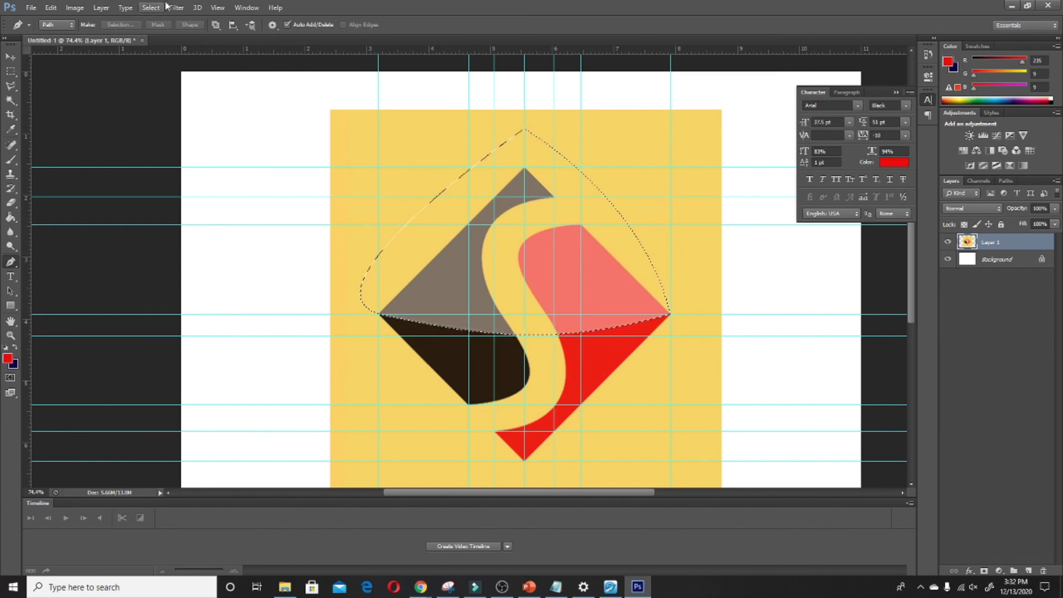
Save the top-half selection as a new channel named 'SHOOW'
left_click(101, 7)
mouse_move(150, 8)
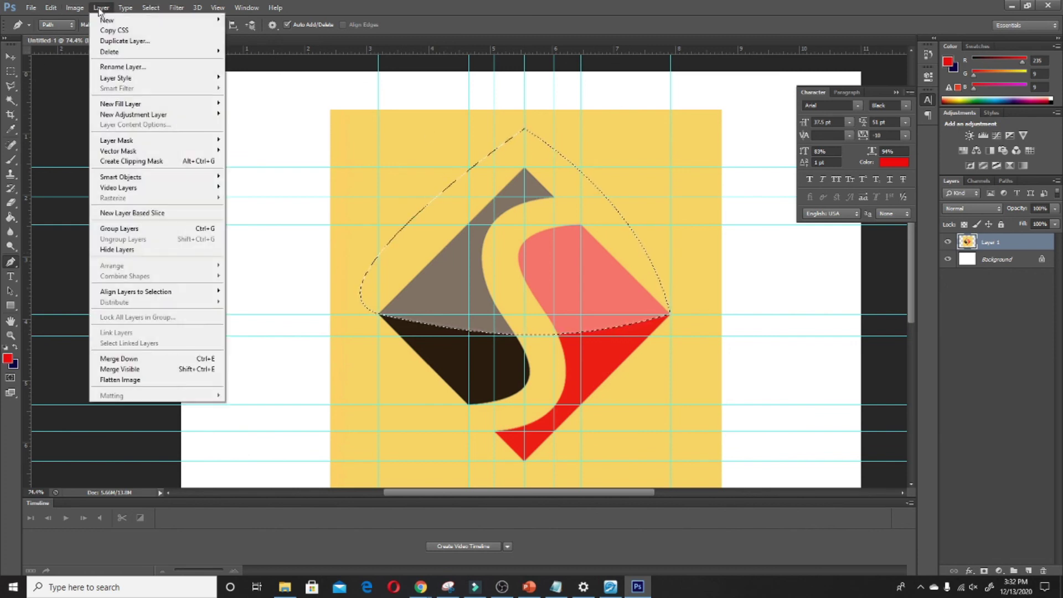
left_click(171, 212)
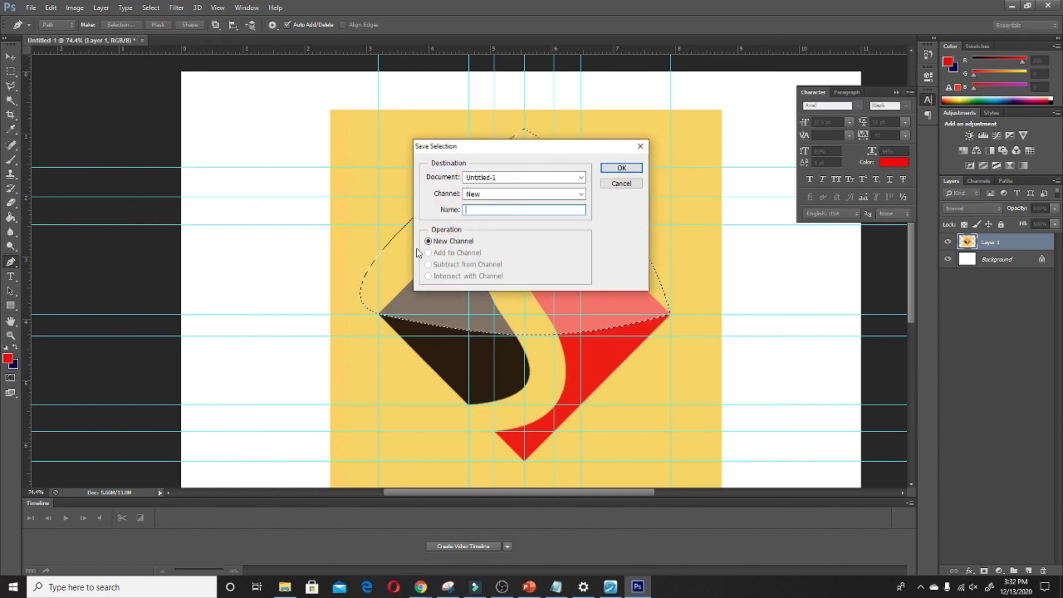
type("SHO")
type("OW")
left_click(621, 168)
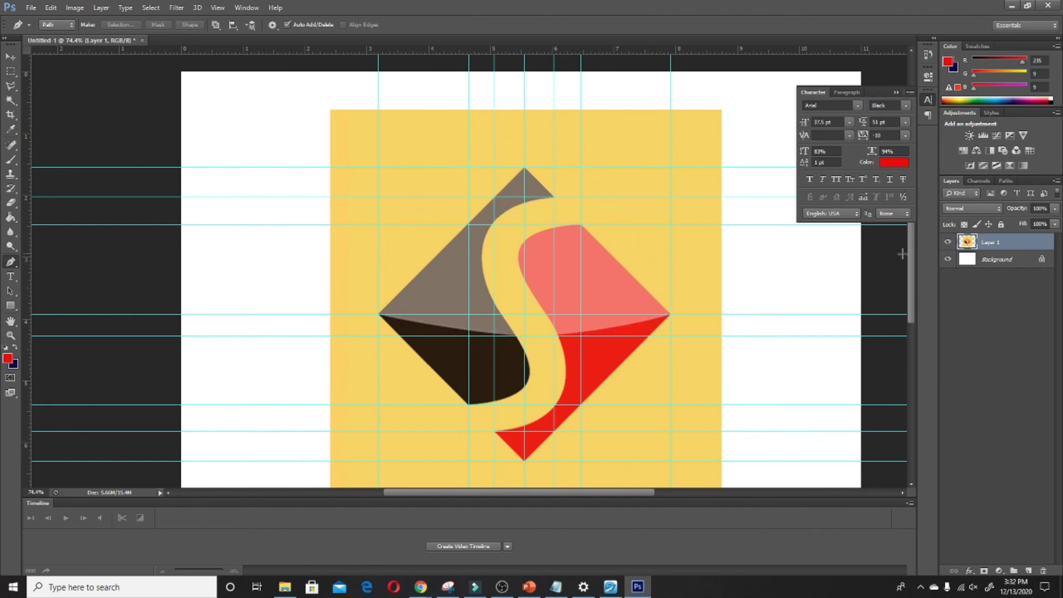
Hide Layer 1 and load the saved BOX channel as the diamond selection
left_click(948, 243)
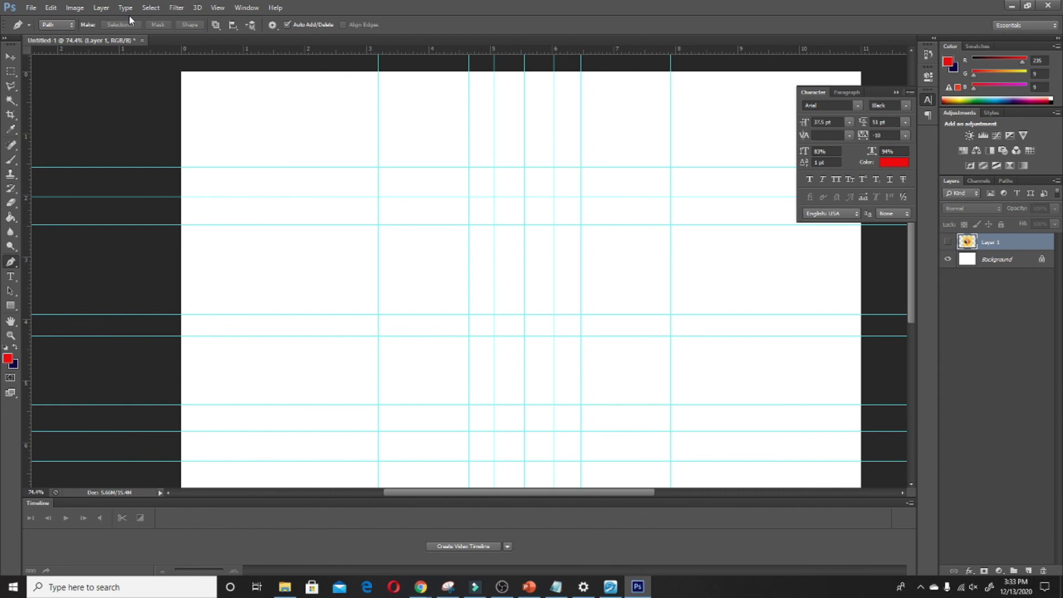
left_click(150, 7)
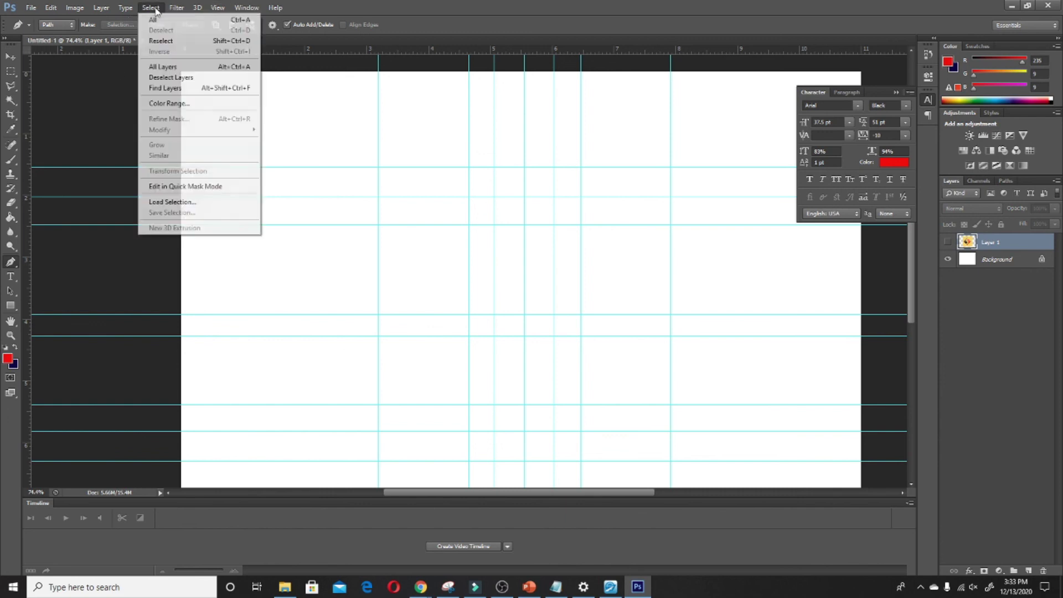
left_click(172, 201)
left_click(526, 197)
left_click(533, 220)
left_click(622, 169)
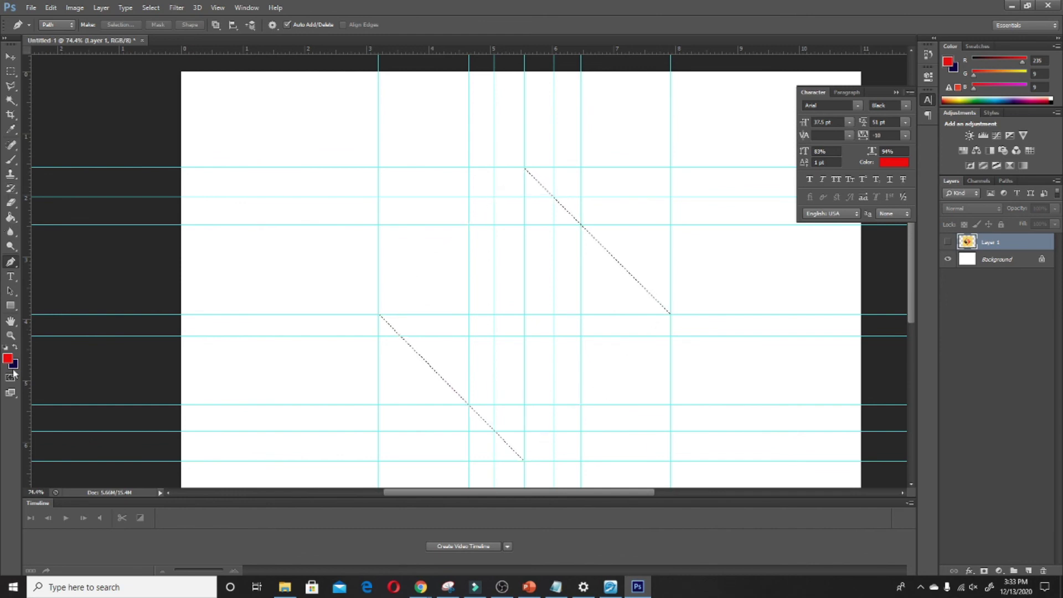
Set the foreground to near-black, pick the Paint Bucket, and add an empty layer
left_click(15, 347)
left_click(8, 358)
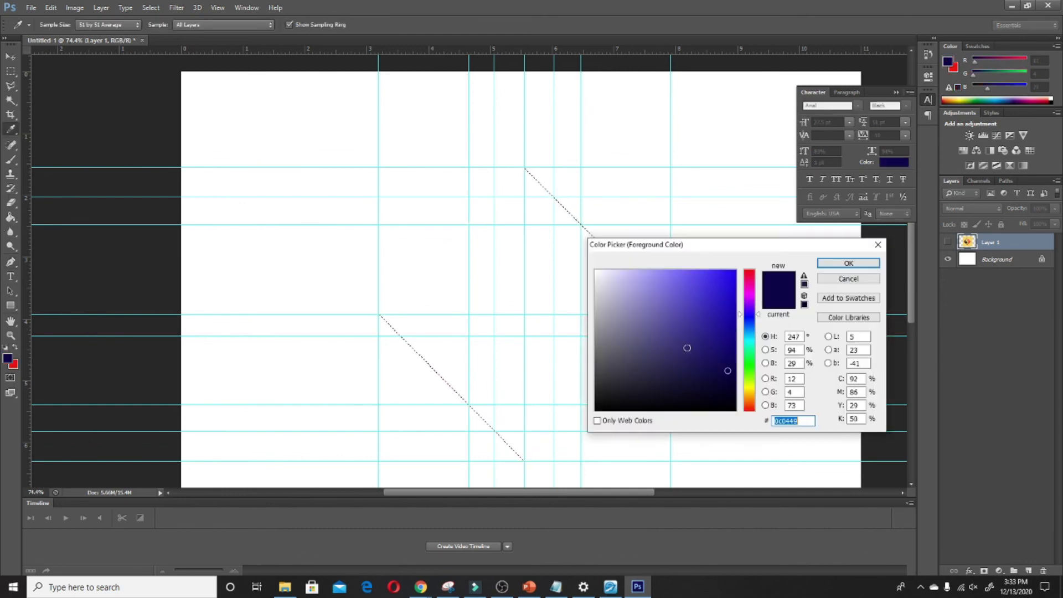
left_click(595, 410)
left_click(849, 263)
key("p")
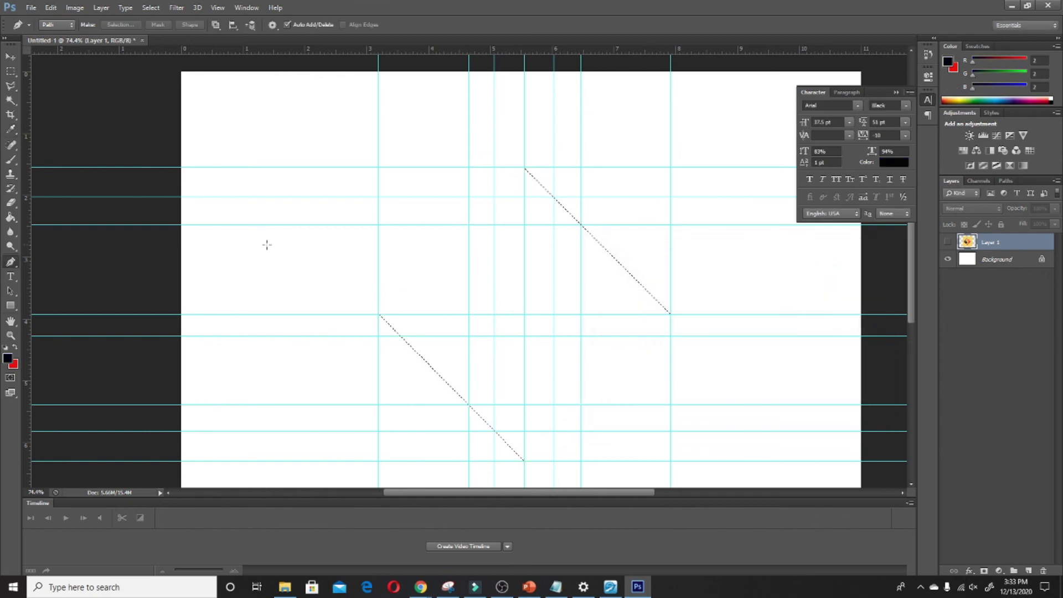
left_click(10, 217)
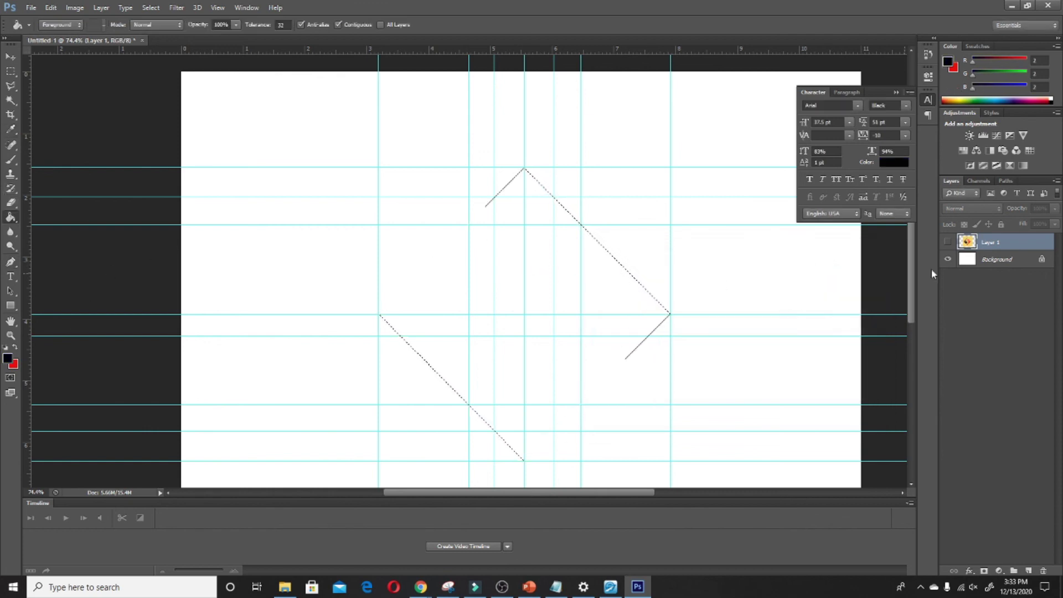
left_click(1028, 570)
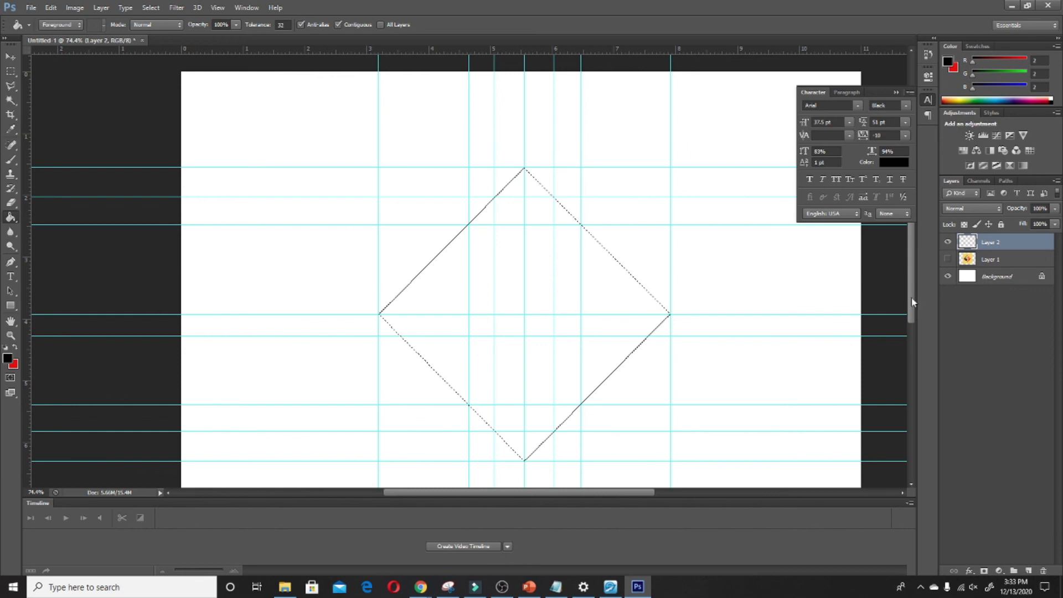
Fill the diamond black, then load the S channel and delete it to cut a white S
left_click(524, 269)
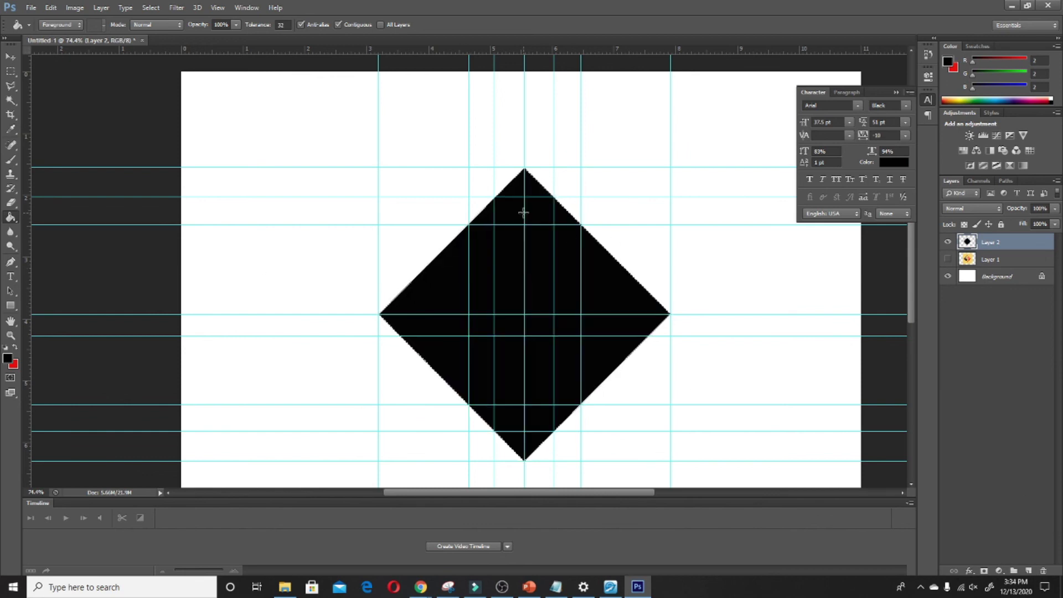
left_click(151, 7)
left_click(190, 202)
left_click(498, 194)
left_click(487, 223)
left_click(621, 169)
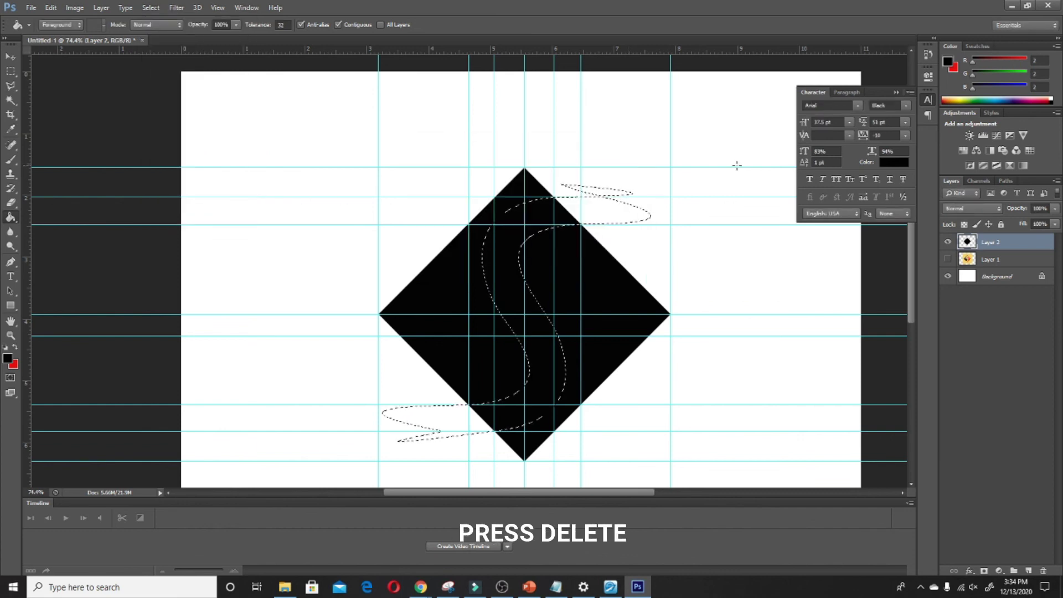
key("Delete")
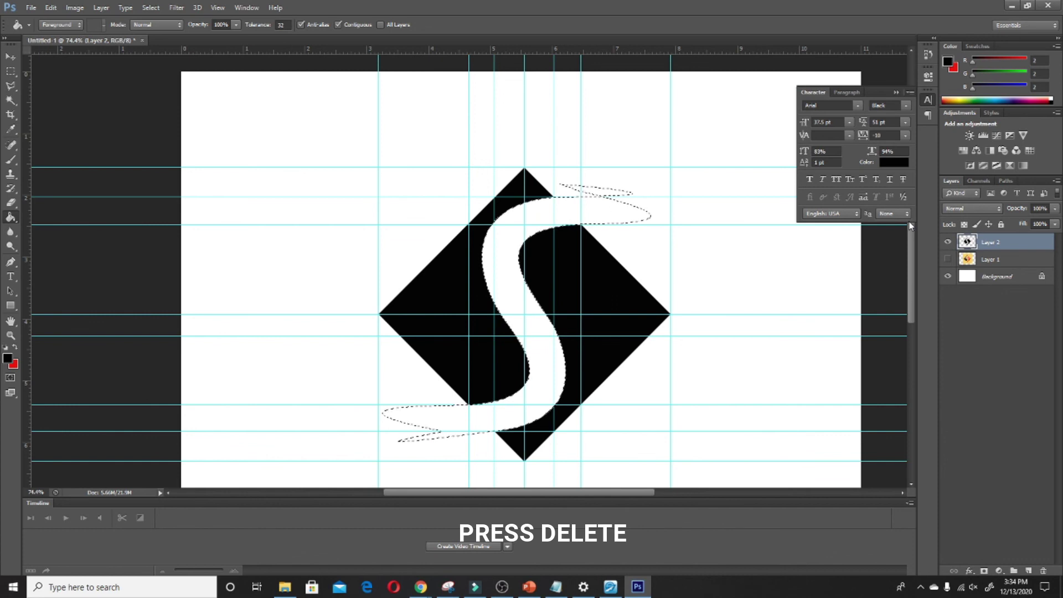
key("ctrl+d")
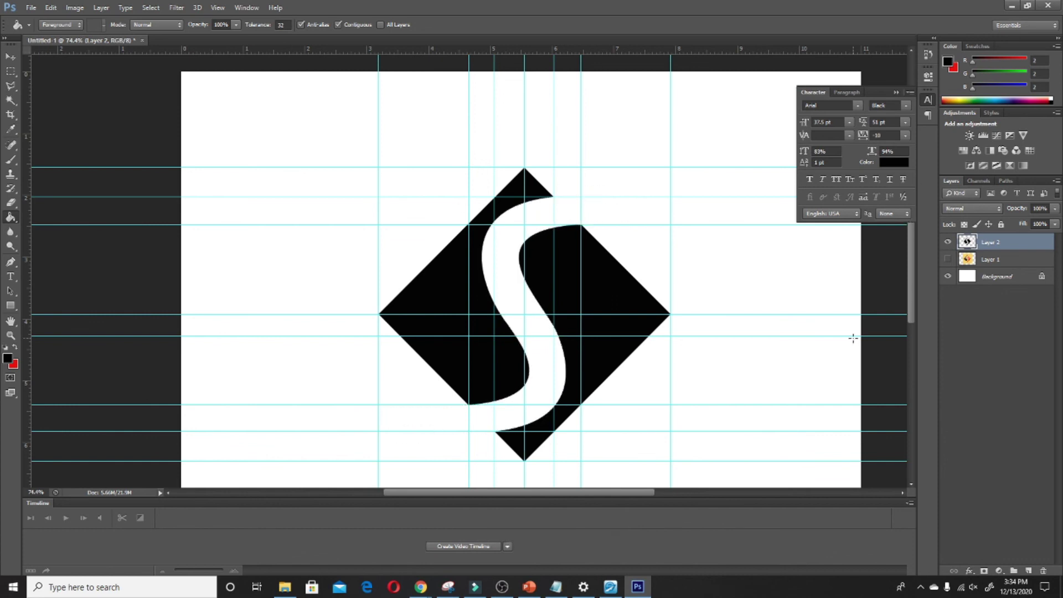
Duplicate the black diamond layer
right_click(995, 242)
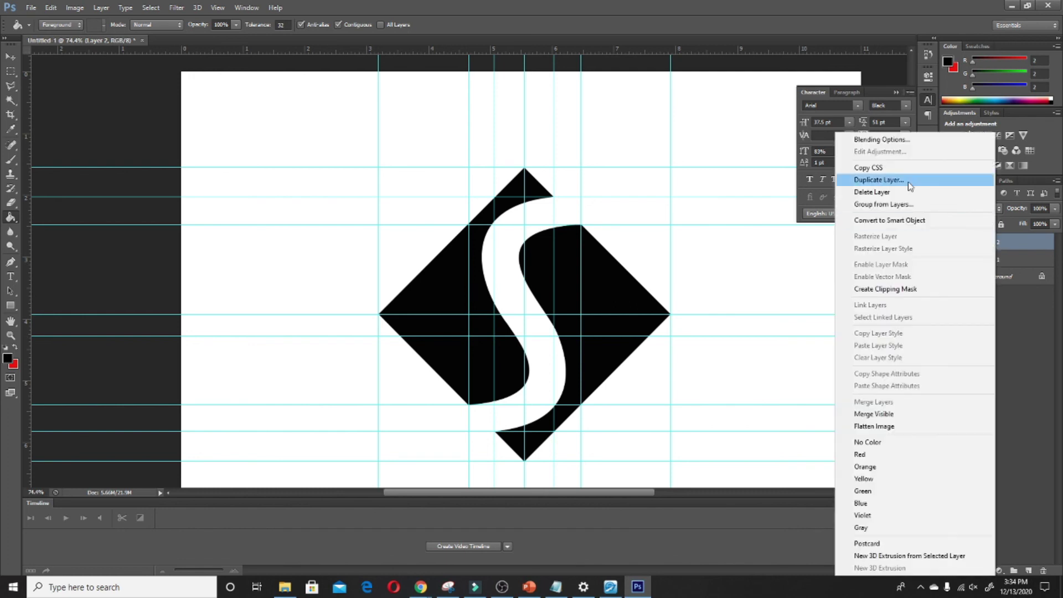
left_click(910, 186)
key("Return")
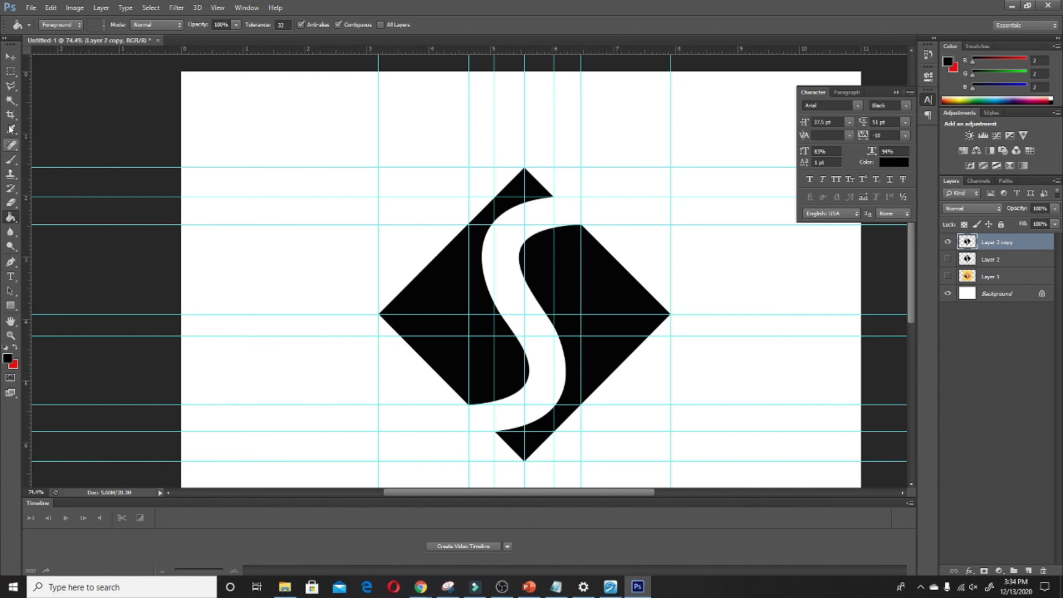
Magic Wand the piece right of the S and fill it red
left_click(11, 101)
left_click(645, 299)
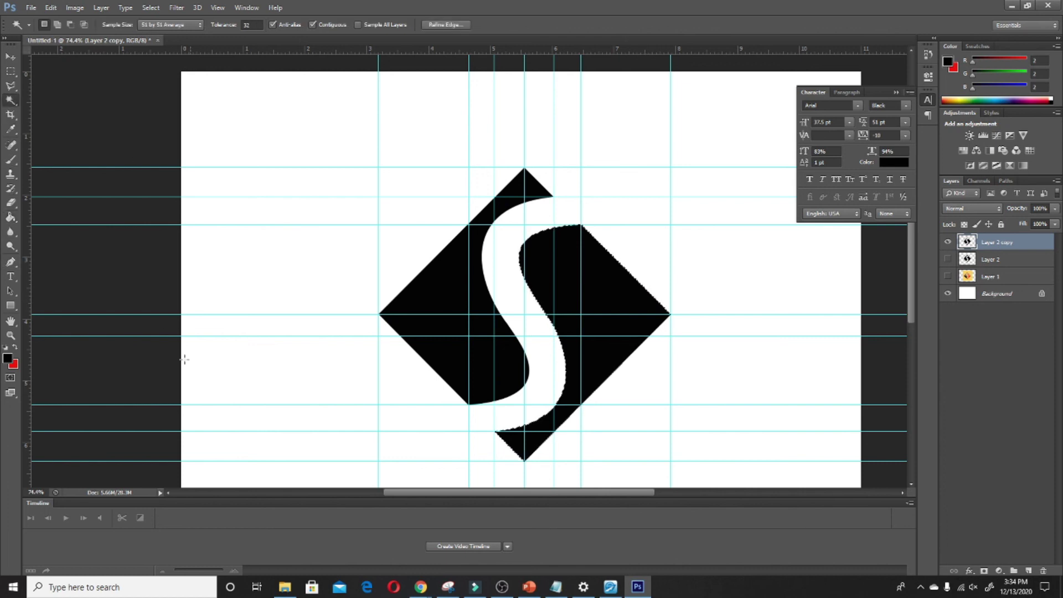
left_click(15, 349)
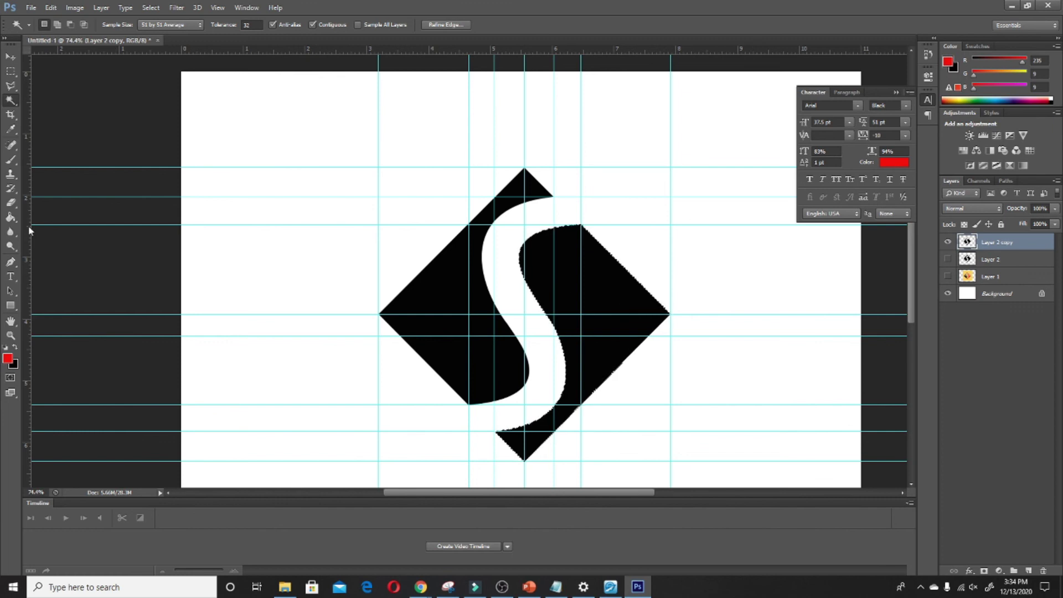
key("g")
left_click(600, 277)
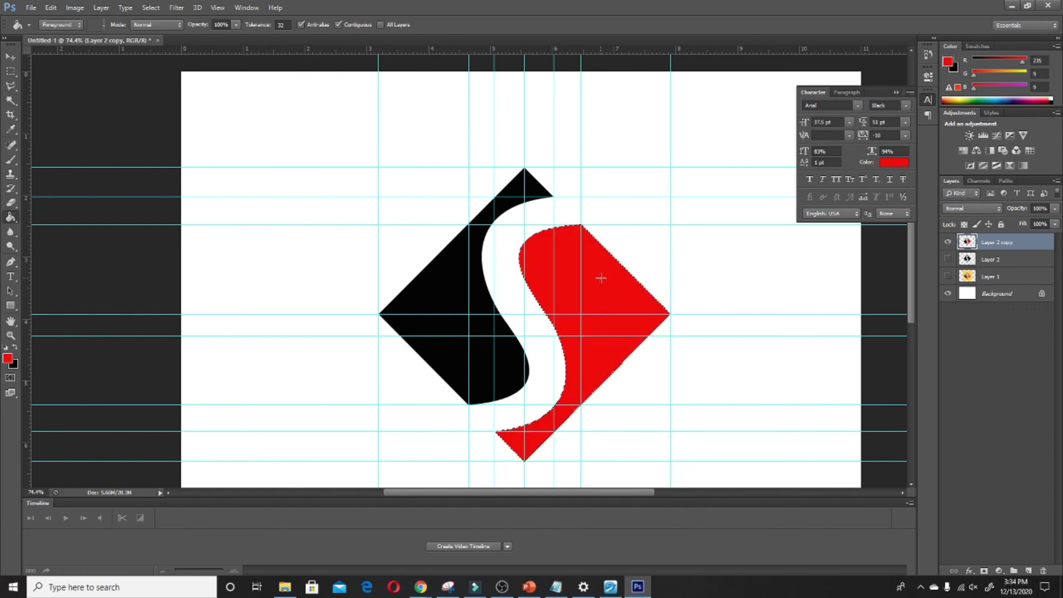
key("ctrl+d")
Load the saved SHADOW channel as a selection over the logo's top half
left_click(151, 7)
left_click(166, 204)
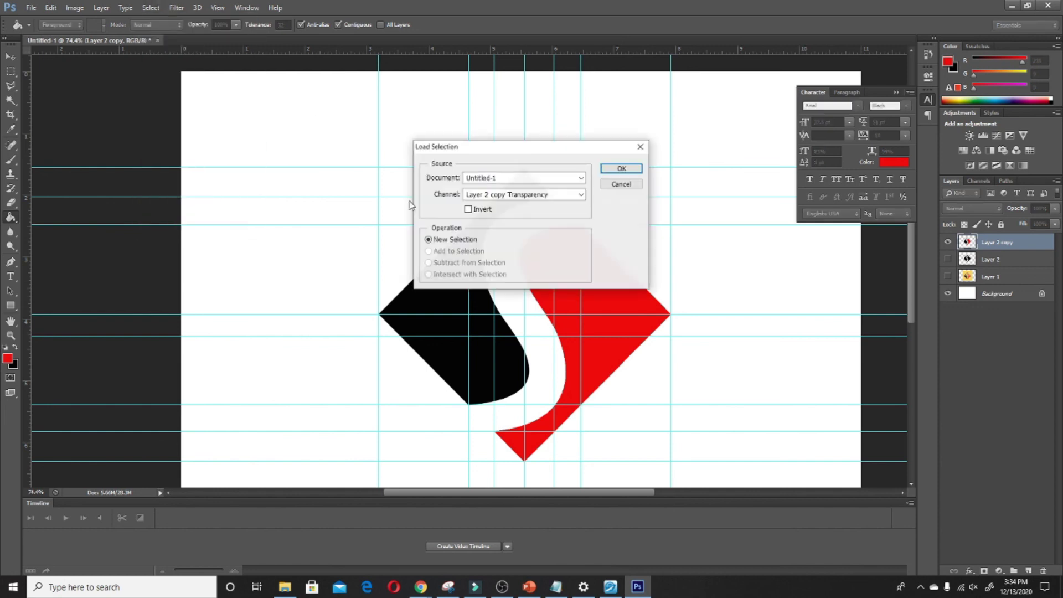
left_click(533, 196)
left_click(528, 240)
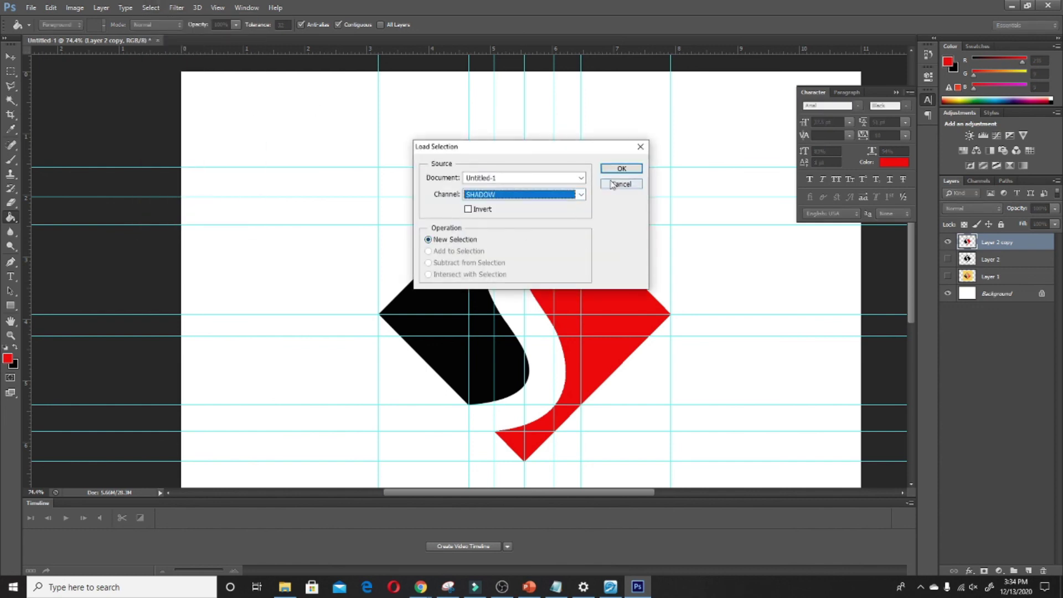
left_click(621, 168)
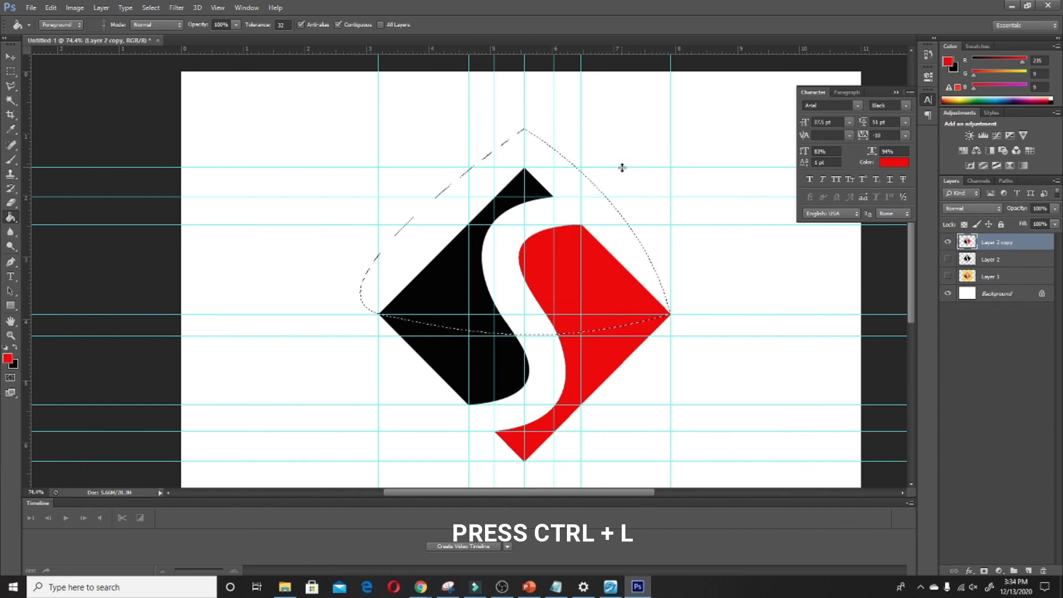
Raise the Levels output black to about 75 to lighten the top half
key("ctrl+l")
double_click(193, 305)
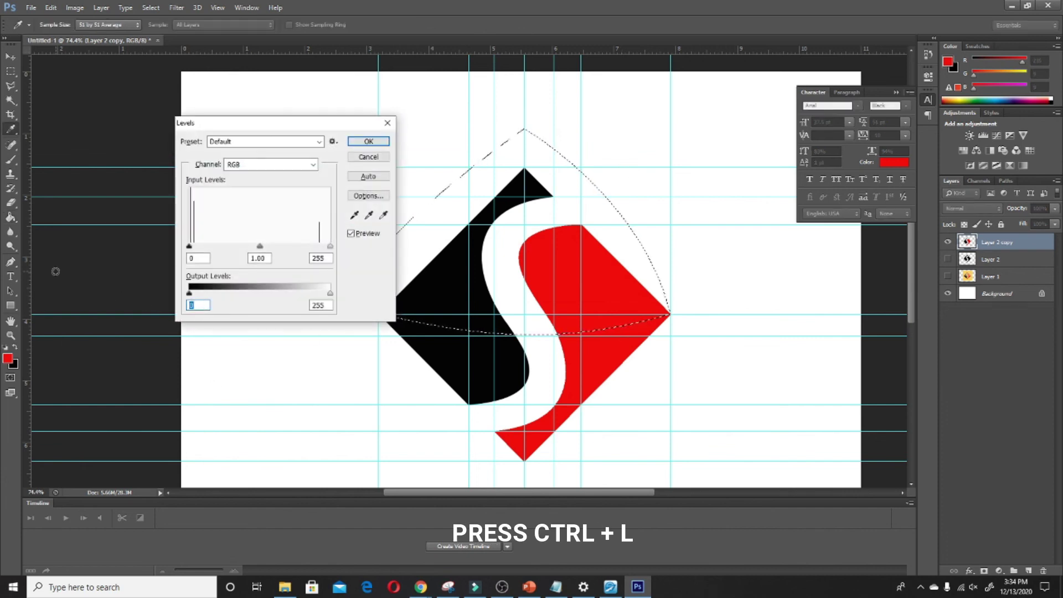
left_click_drag(189, 293, 227, 298)
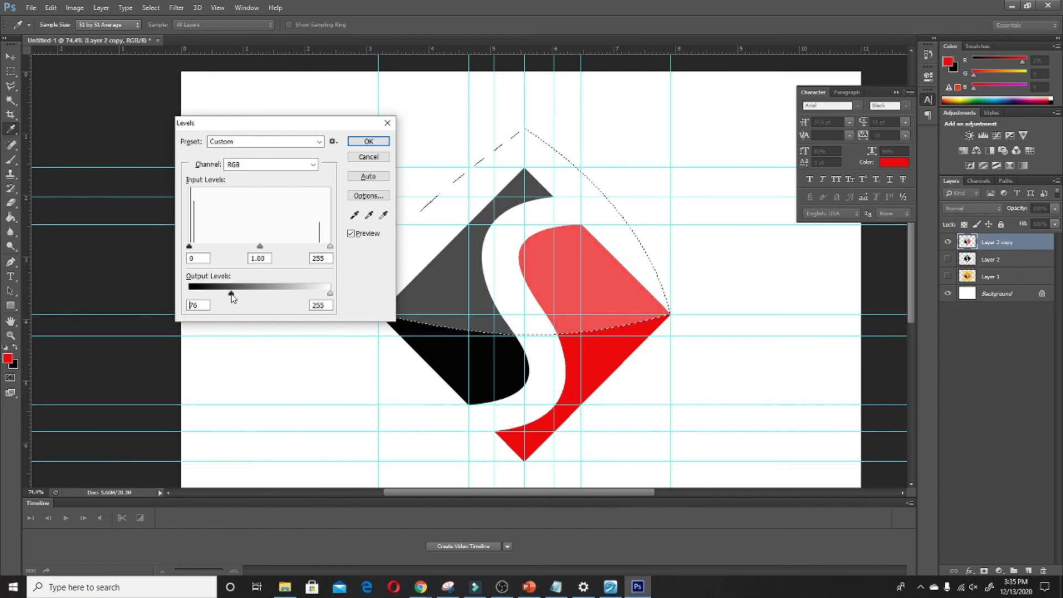
left_click_drag(233, 298, 230, 297)
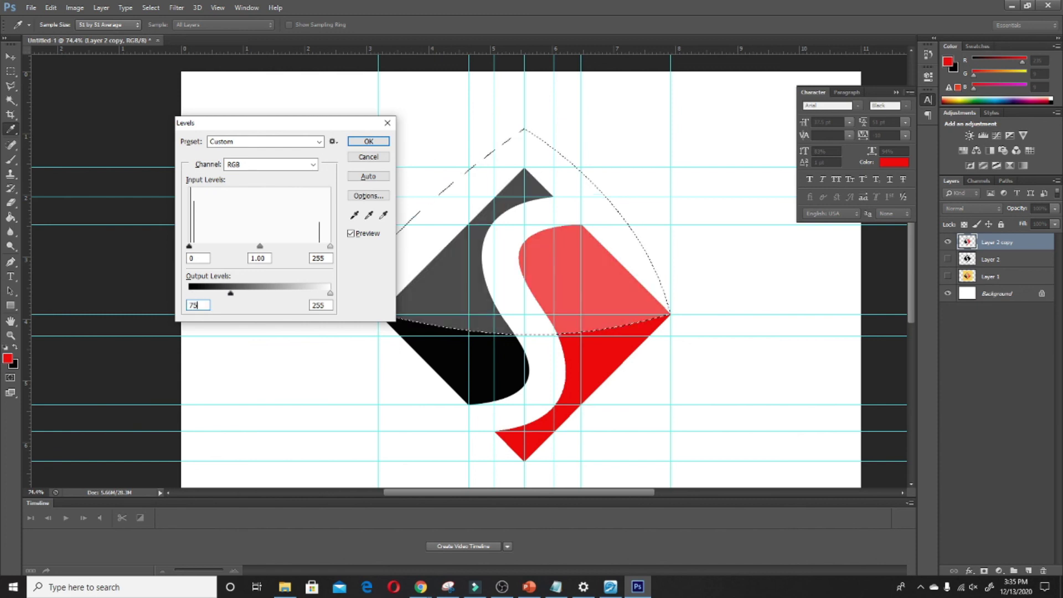
left_click(368, 141)
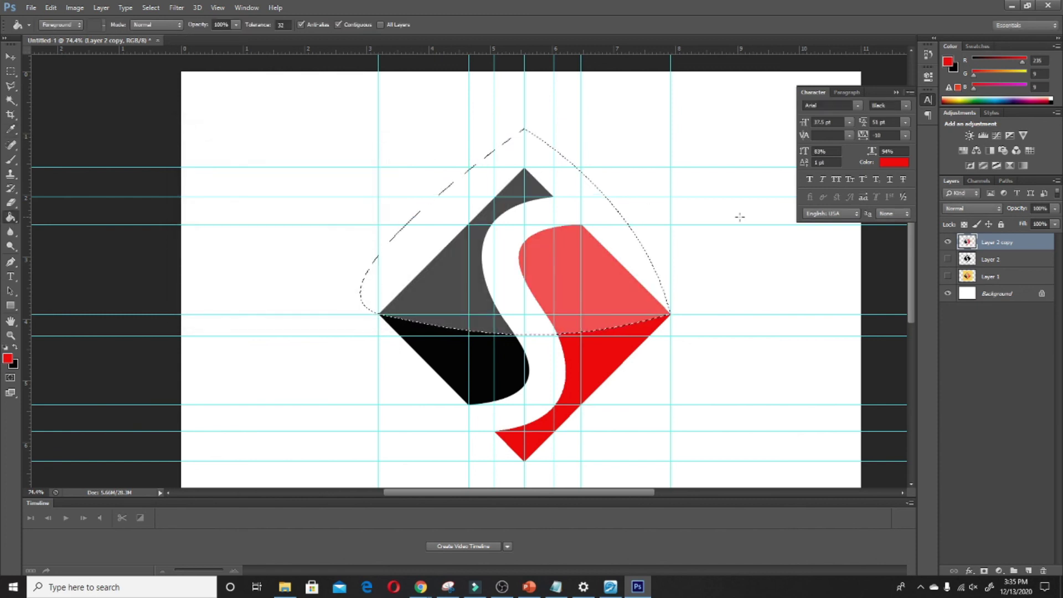
key("ctrl+d")
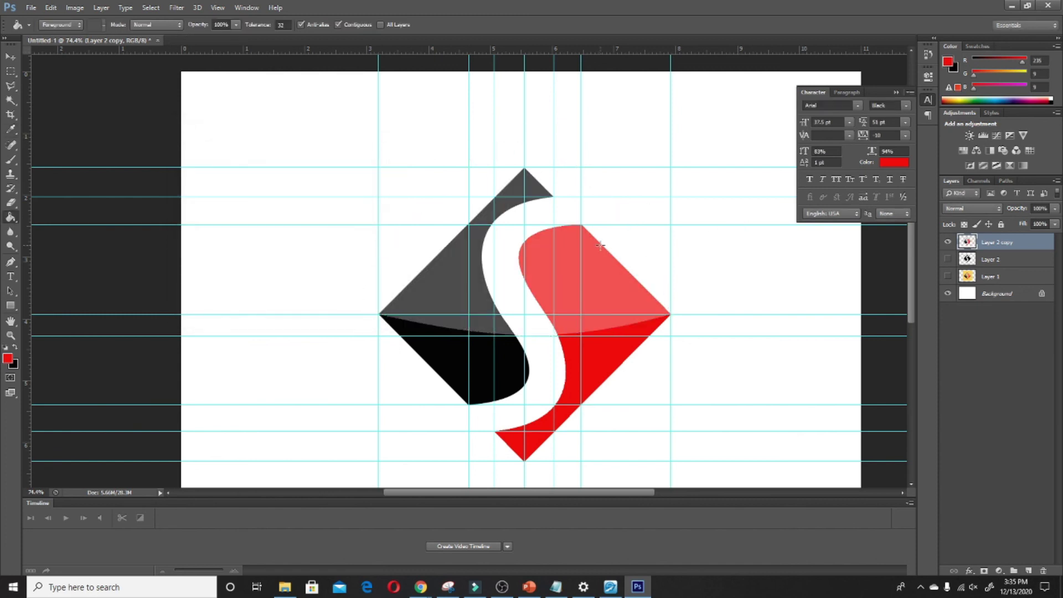
Switch to the Move tool, hide the guides, and zoom out to view the finished logo
scroll(541, 335, "up", 2)
scroll(540, 334, "down", 1)
scroll(541, 334, "down", 3)
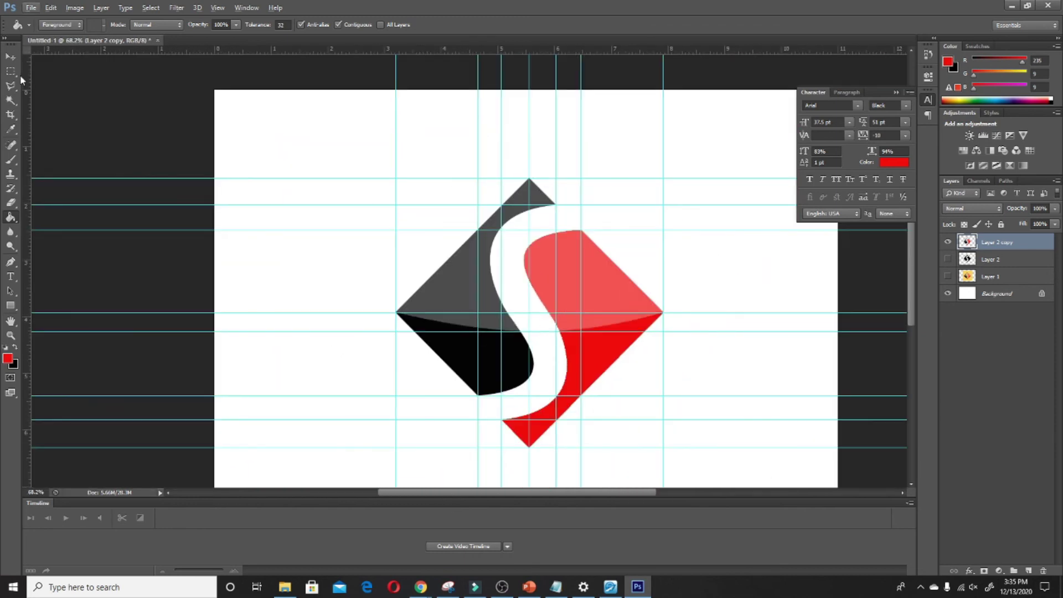
left_click(10, 57)
key("ctrl+h")
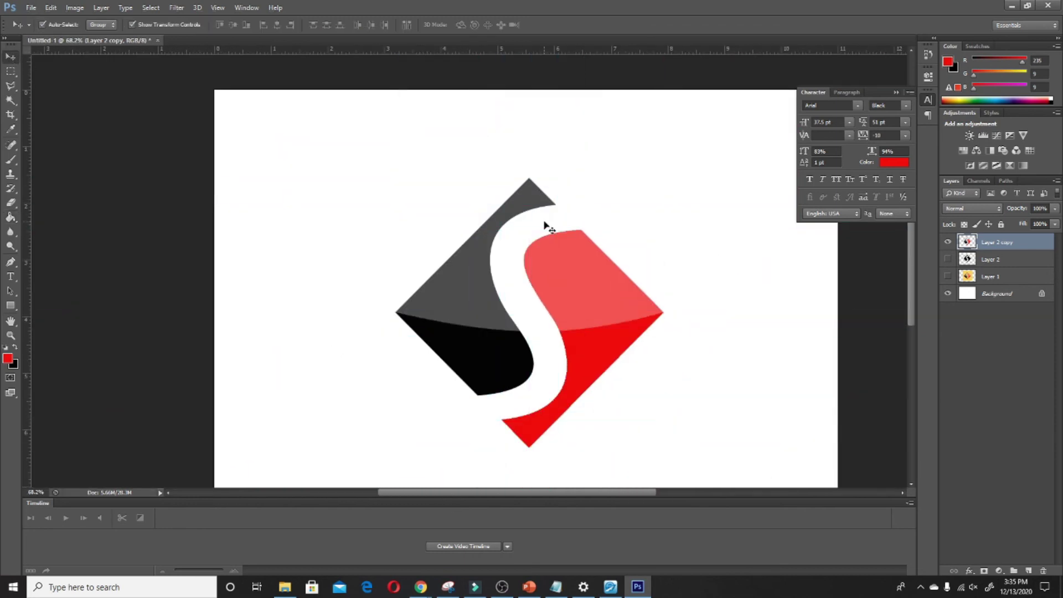
scroll(456, 325, "down", 2)
scroll(463, 339, "up", 1)
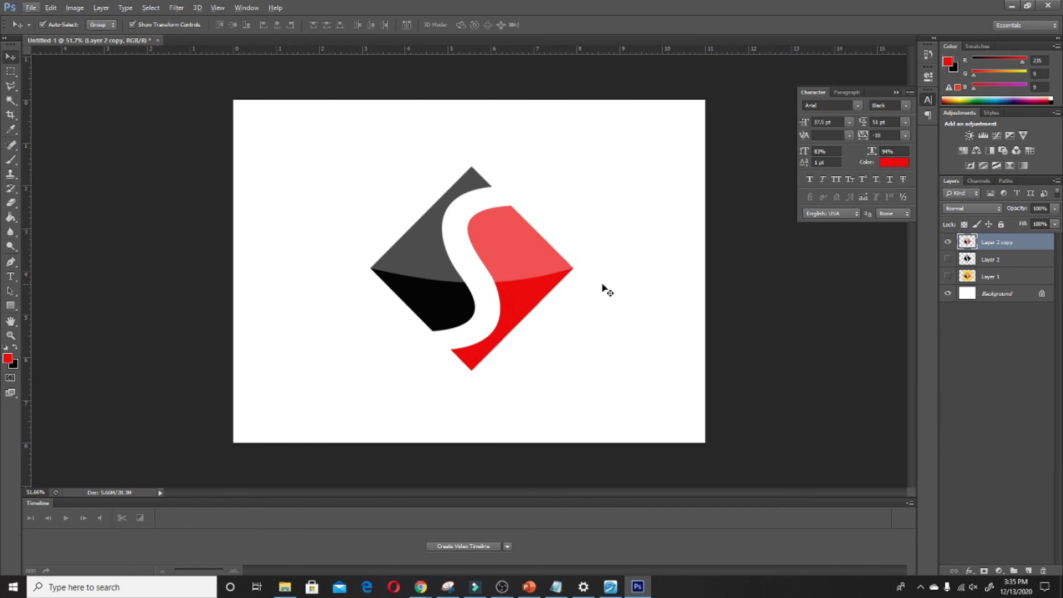
scroll(548, 275, "down", 1)
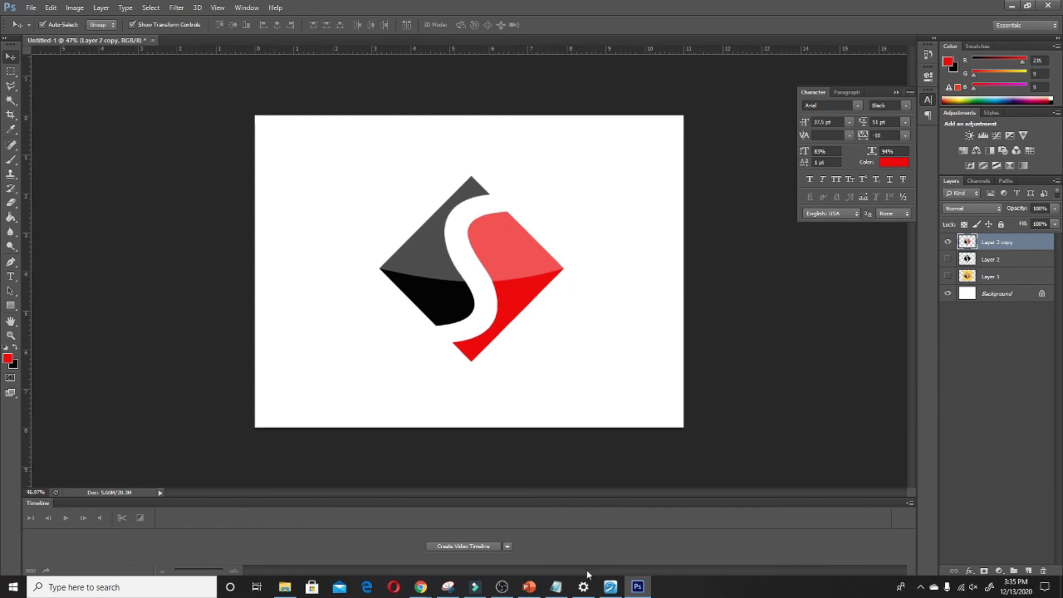